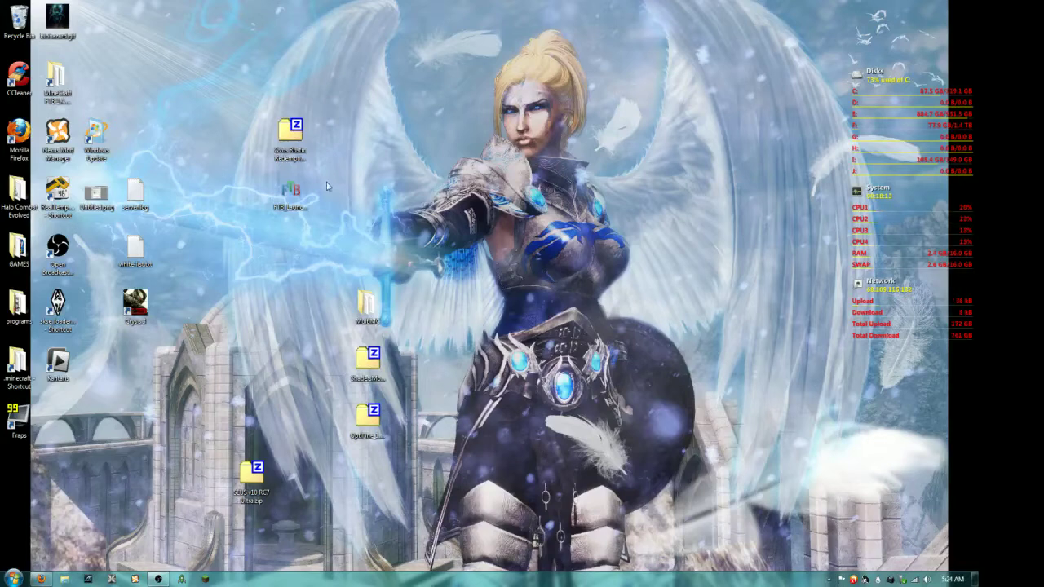
Identify the FTB launcher, Shaders Mod and OptiFine downloads on the desktop, and move the SEUS v10 RC7 Ultra zip beside the OptiFine archive.
left_click(287, 195)
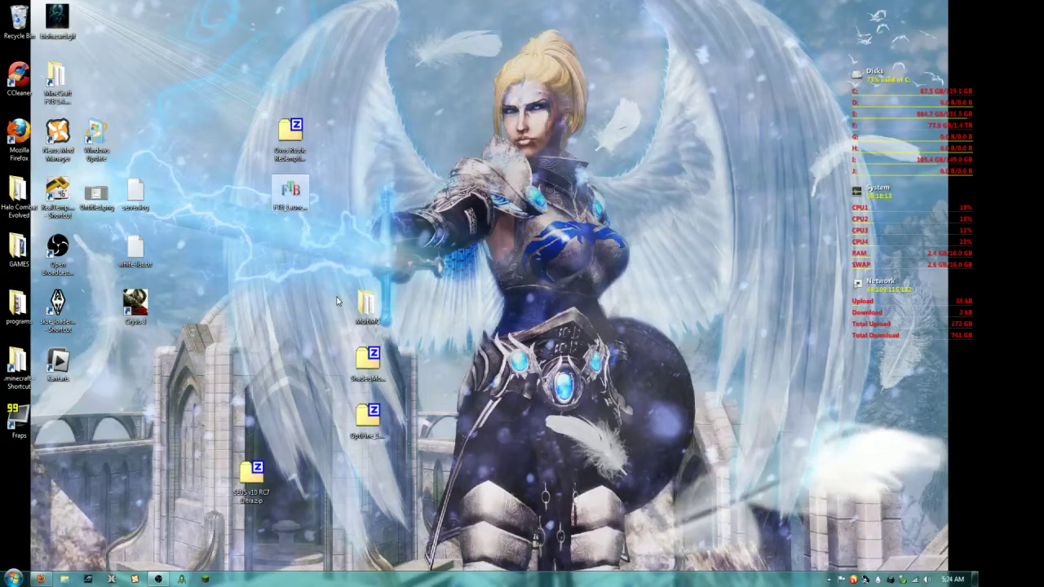
left_click(372, 361)
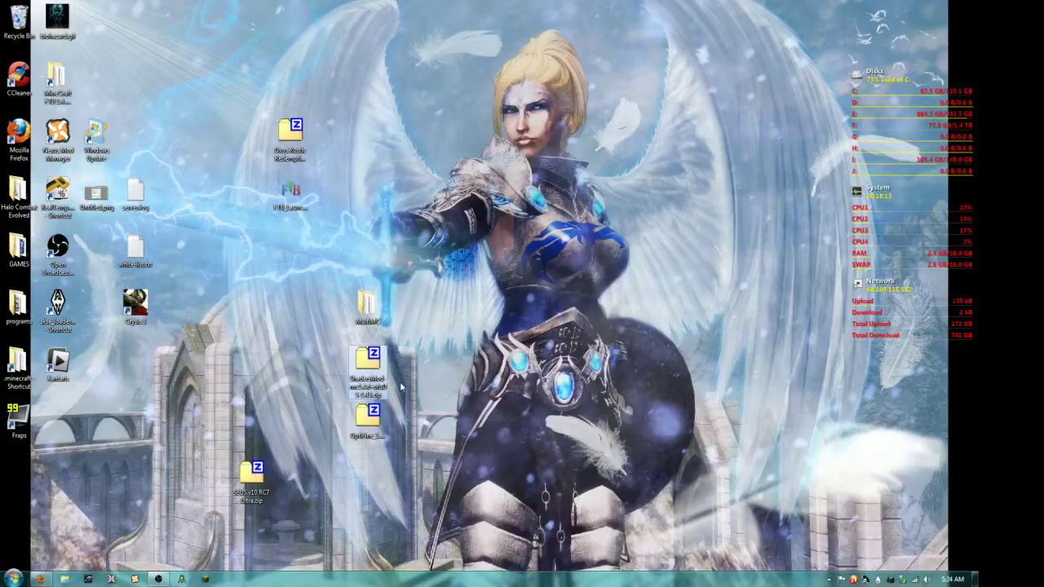
left_click(376, 421)
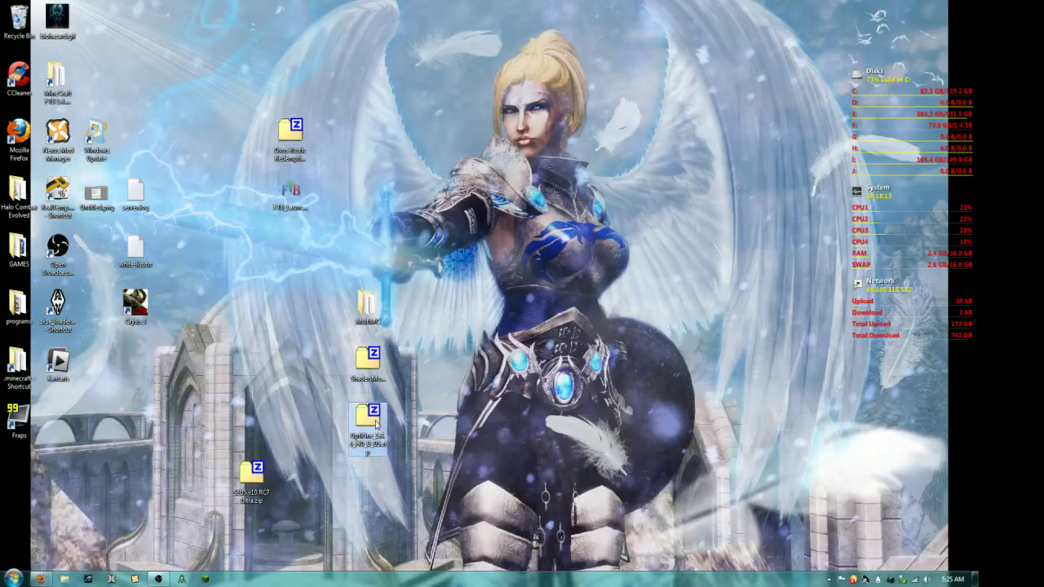
left_click(364, 360)
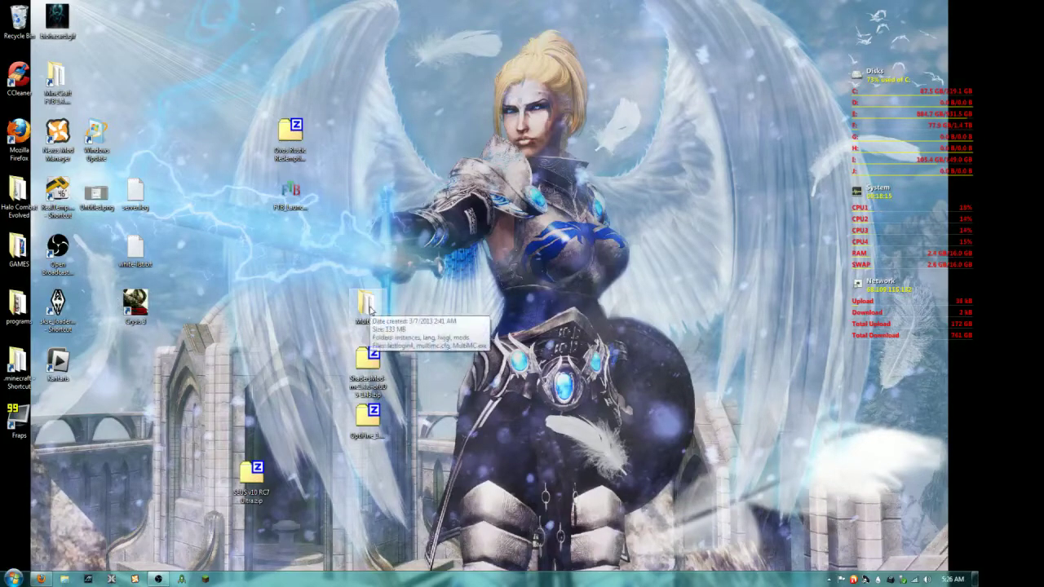
left_click_drag(258, 498, 296, 441)
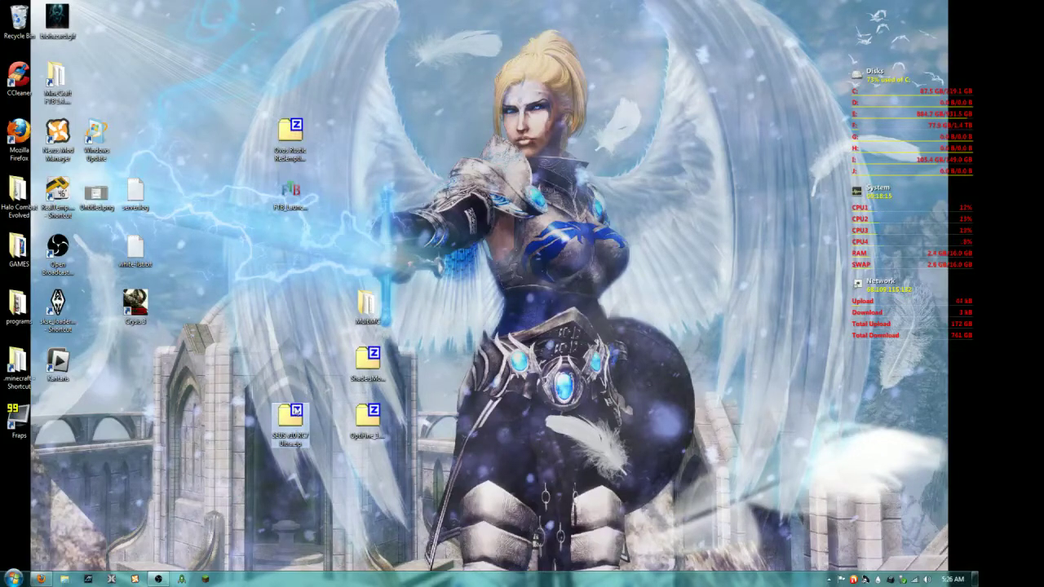
double_click(371, 303)
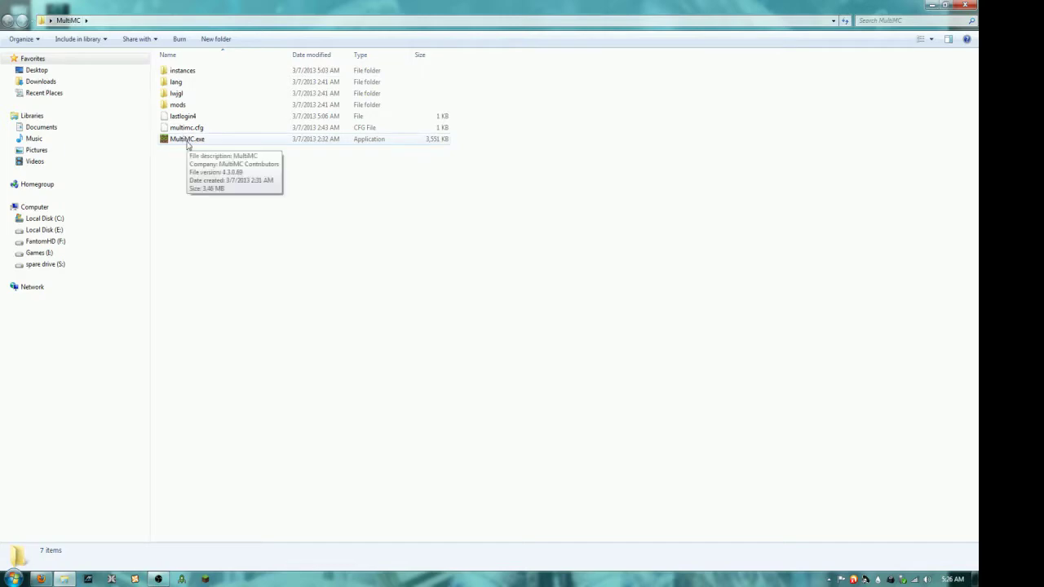
left_click(67, 84)
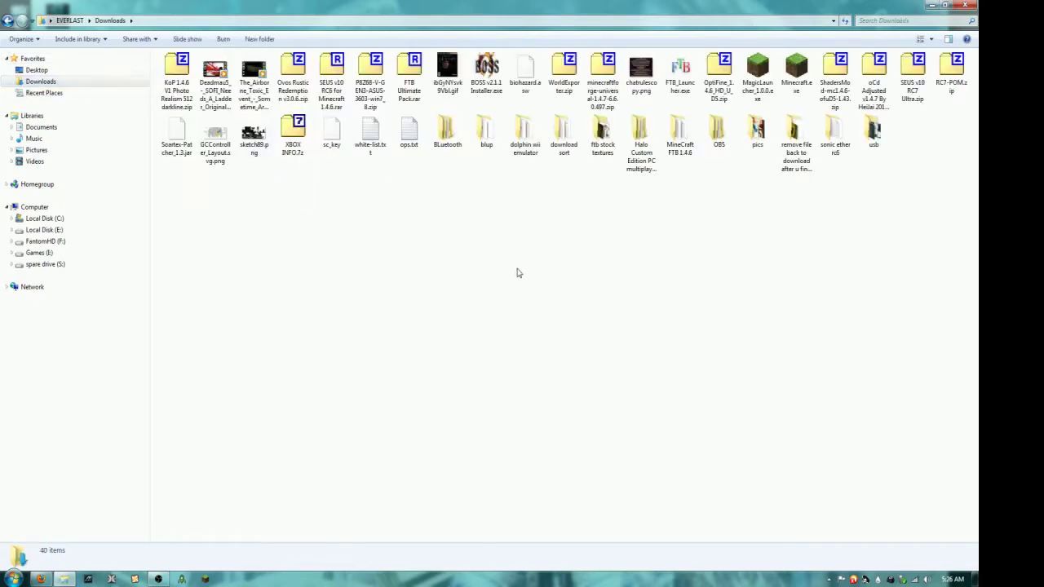
left_click(966, 5)
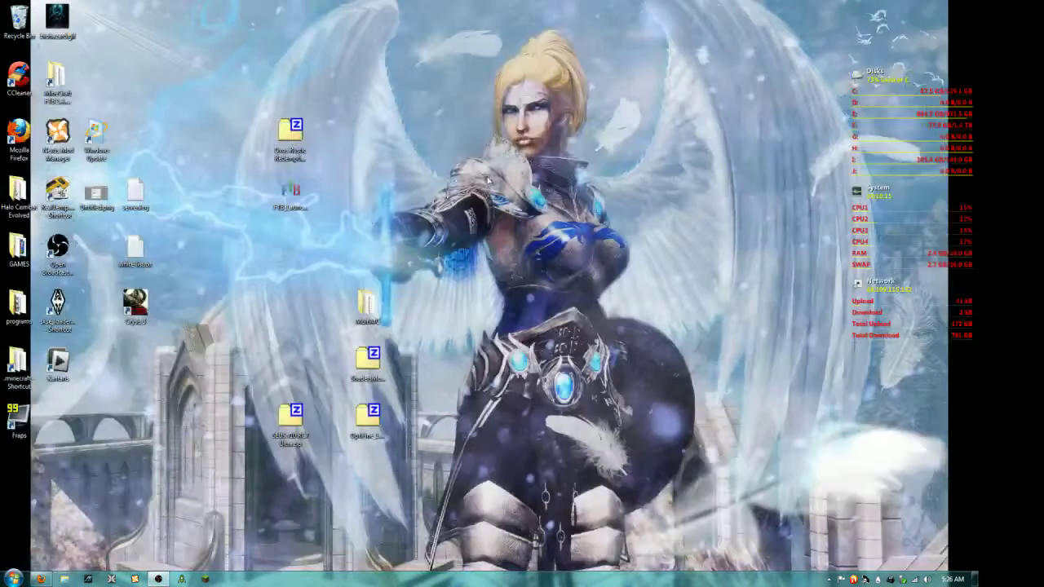
Launch MultiMC.exe from the MultiMC folder on the desktop and close the folder window.
double_click(367, 305)
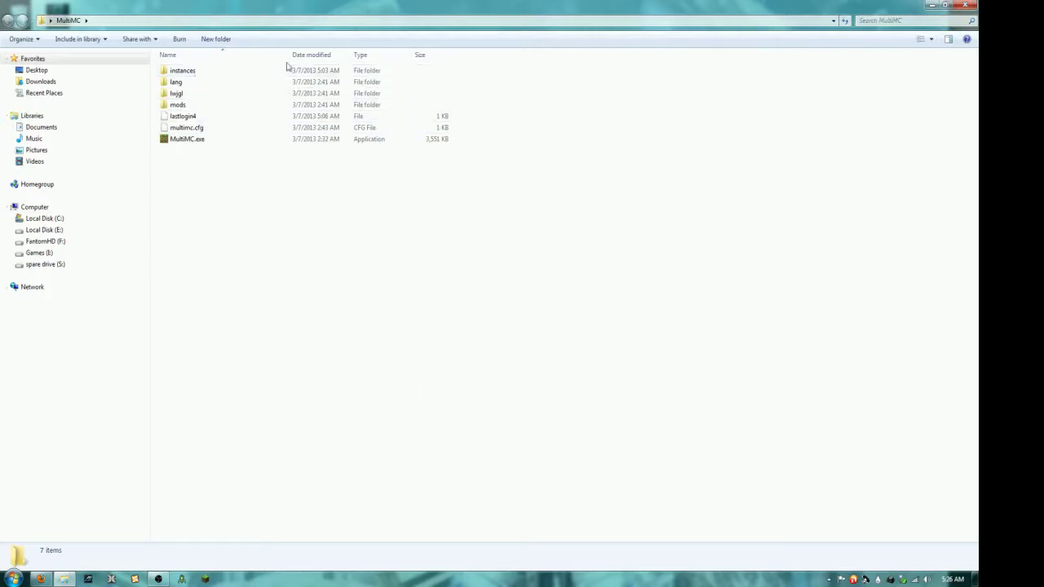
left_click_drag(467, 72, 193, 132)
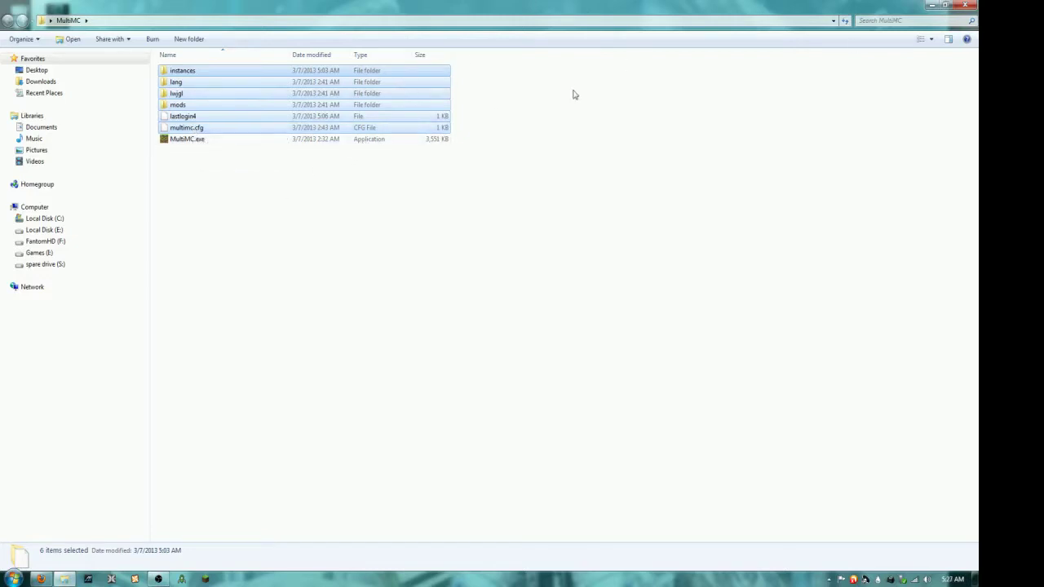
left_click(167, 156)
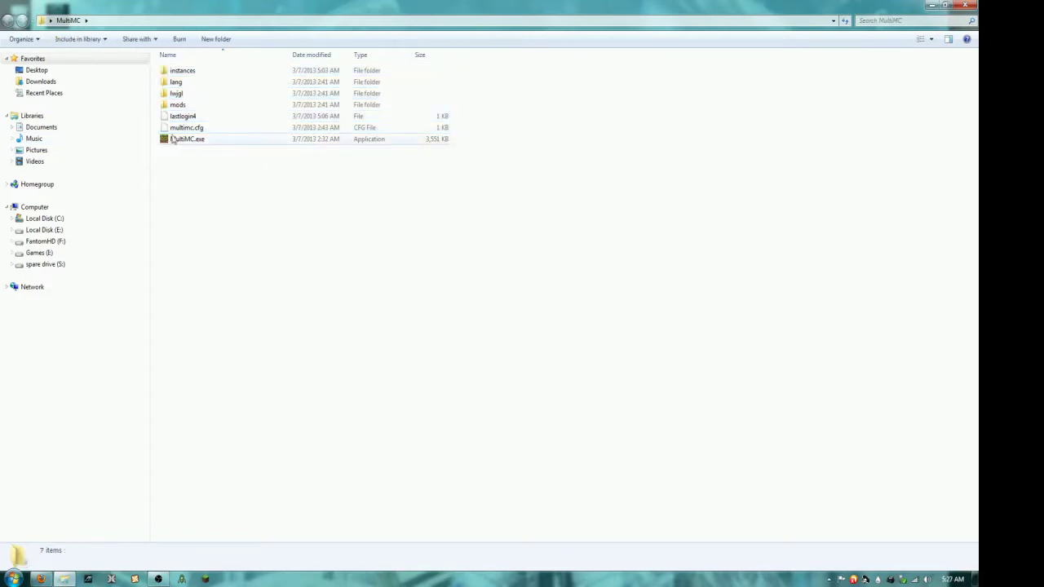
double_click(177, 140)
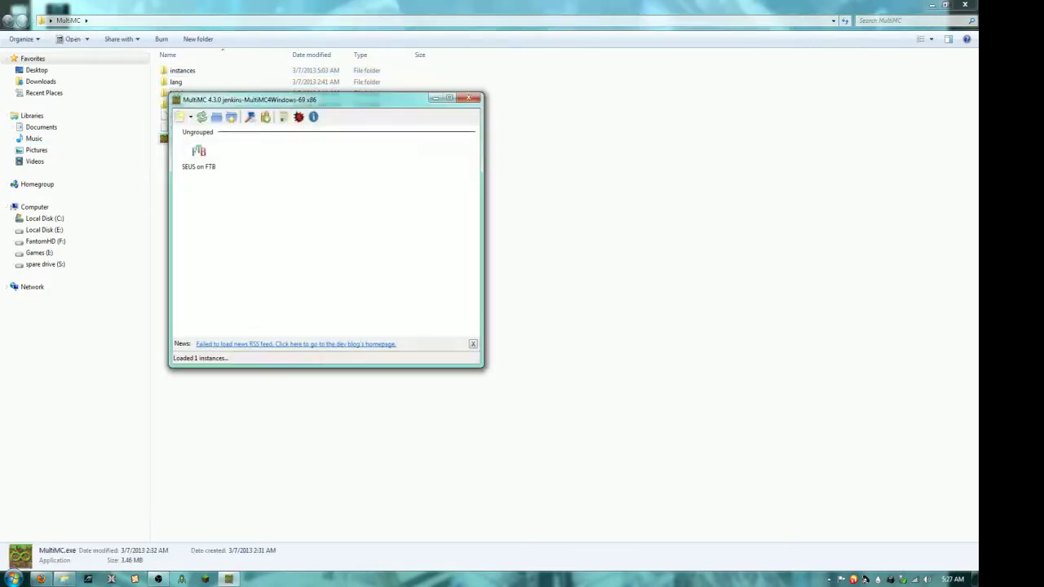
left_click(968, 6)
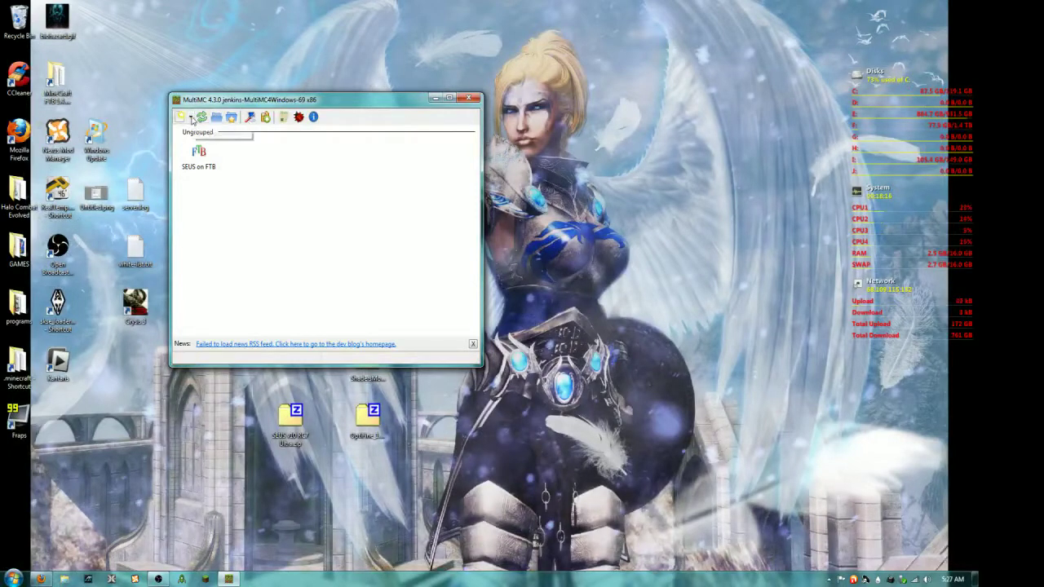
Start an FTB pack import and choose Downloads > MineCraft FTB 1.4.6 as the FTB launcher folder.
left_click(190, 119)
left_click(225, 180)
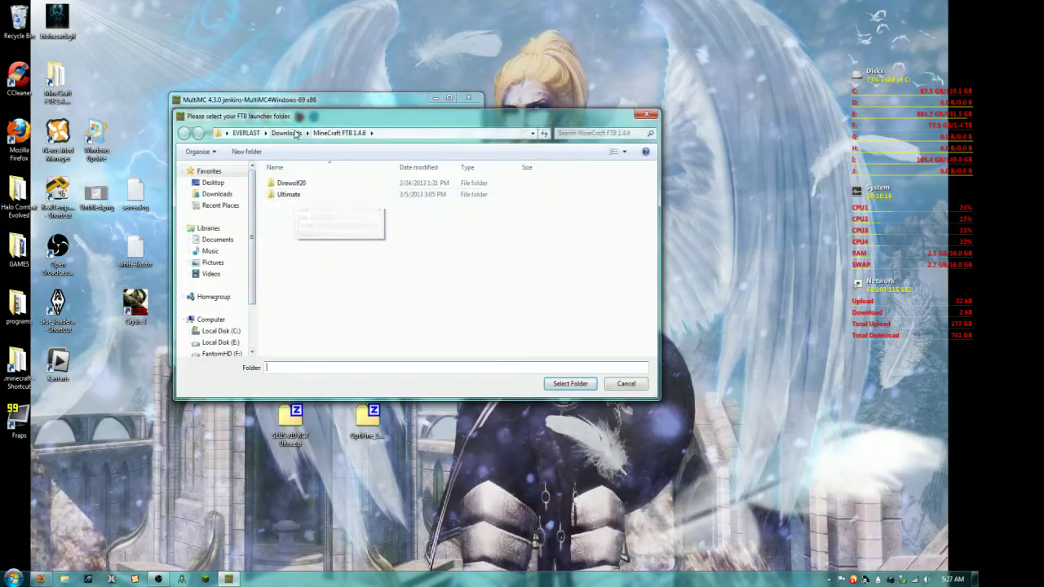
left_click(246, 133)
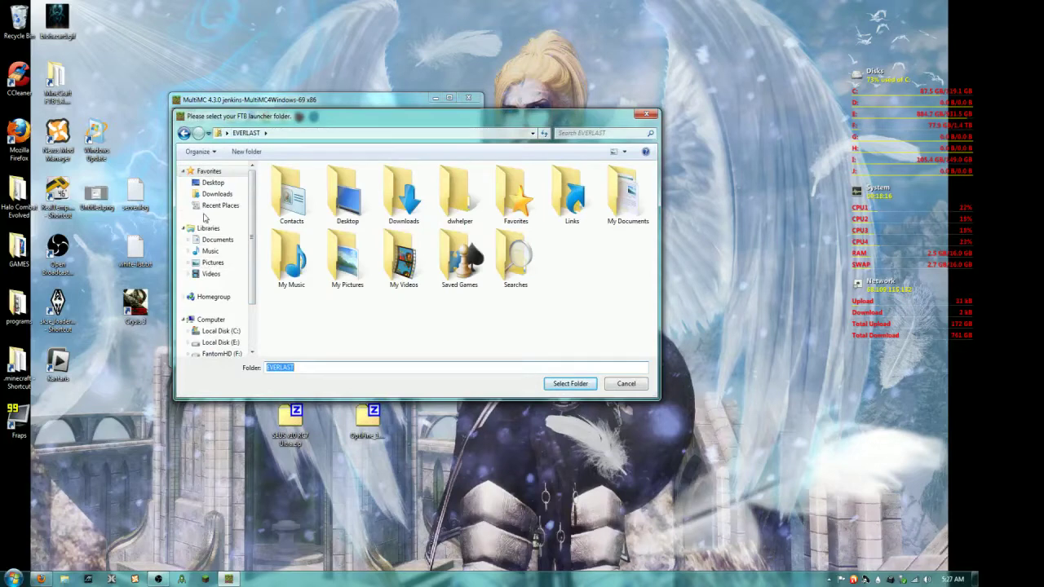
left_click(214, 183)
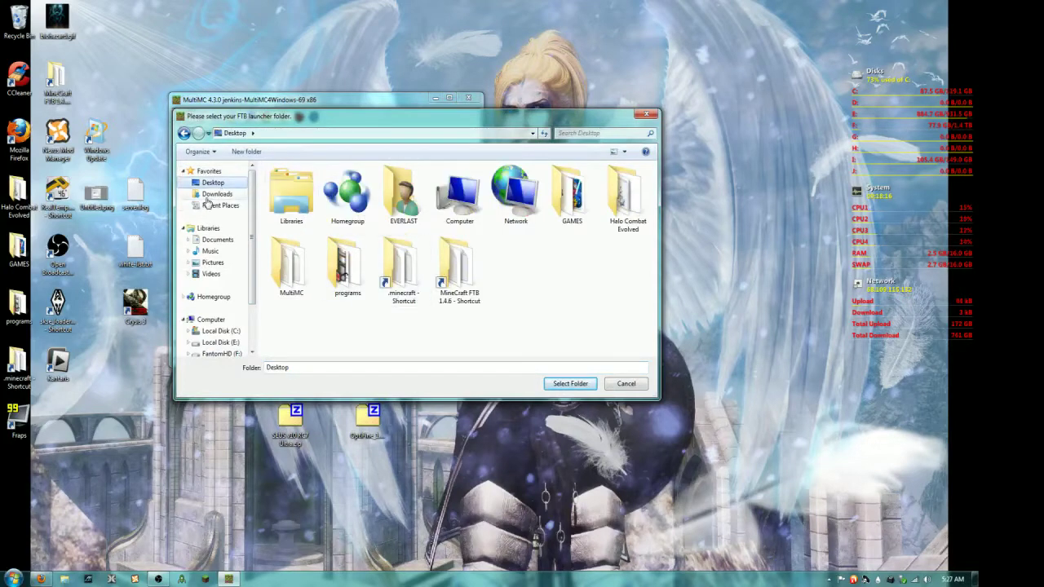
left_click(214, 195)
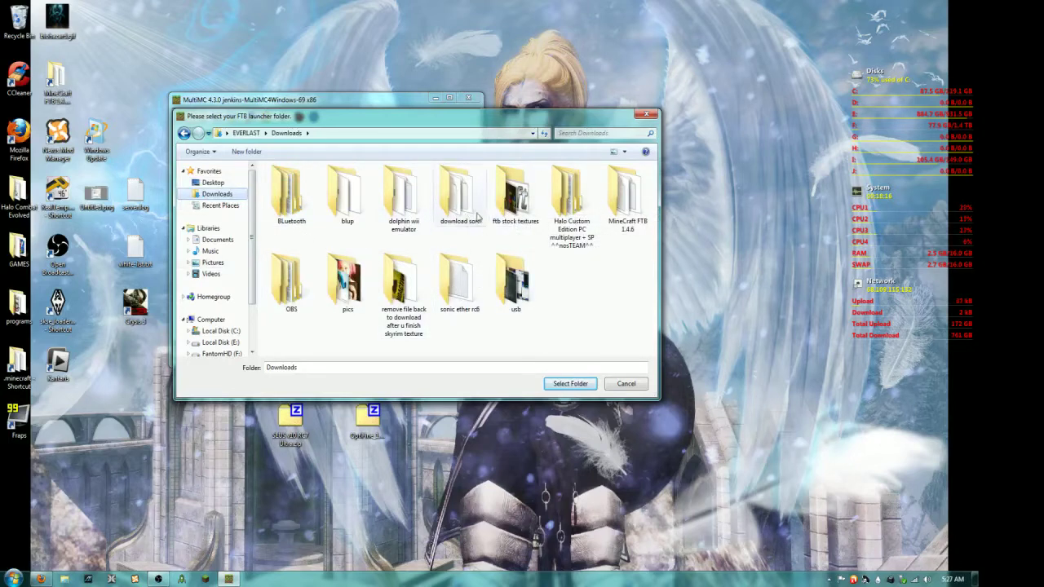
double_click(624, 204)
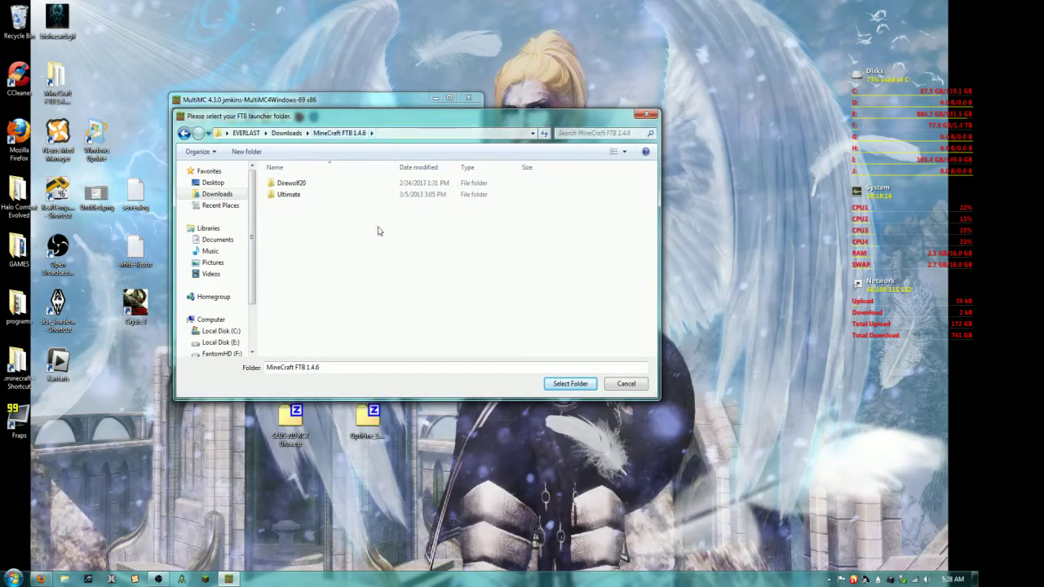
left_click(548, 384)
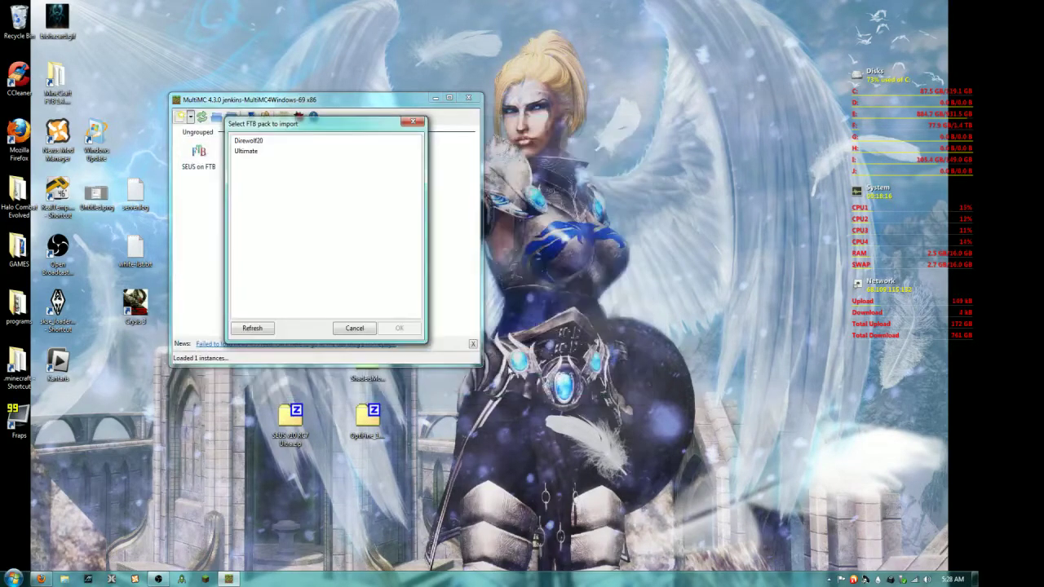
Import the Ultimate pack as an additional instance named "SEUS on FTB".
left_click(252, 155)
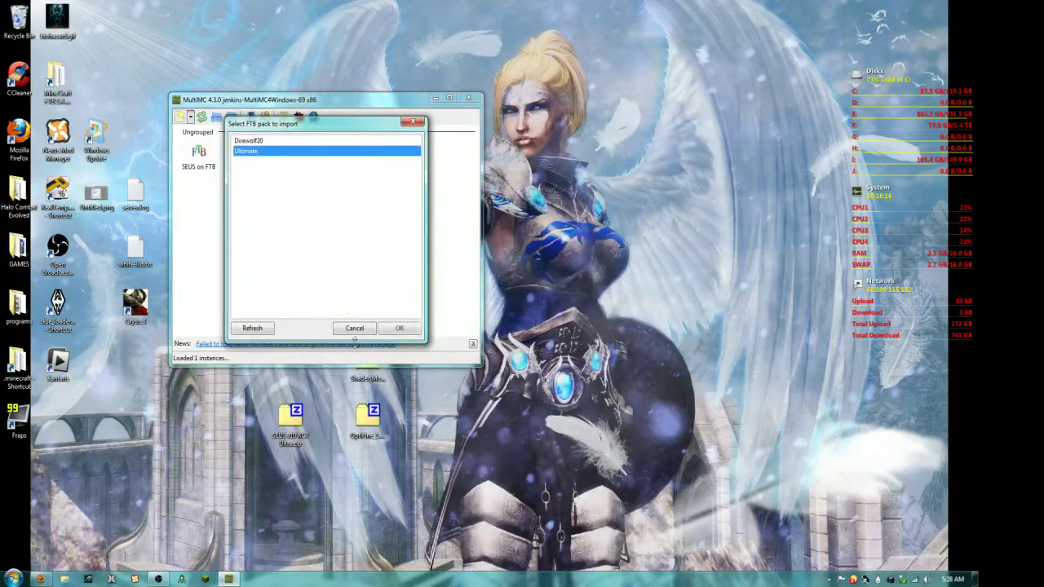
left_click(388, 330)
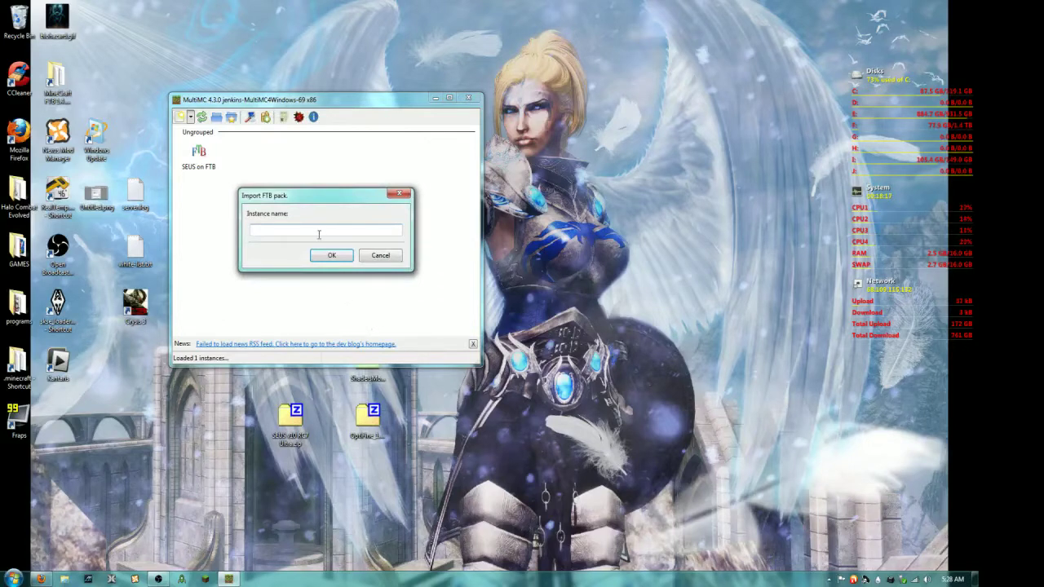
type("SEUS on FTB")
key("Return")
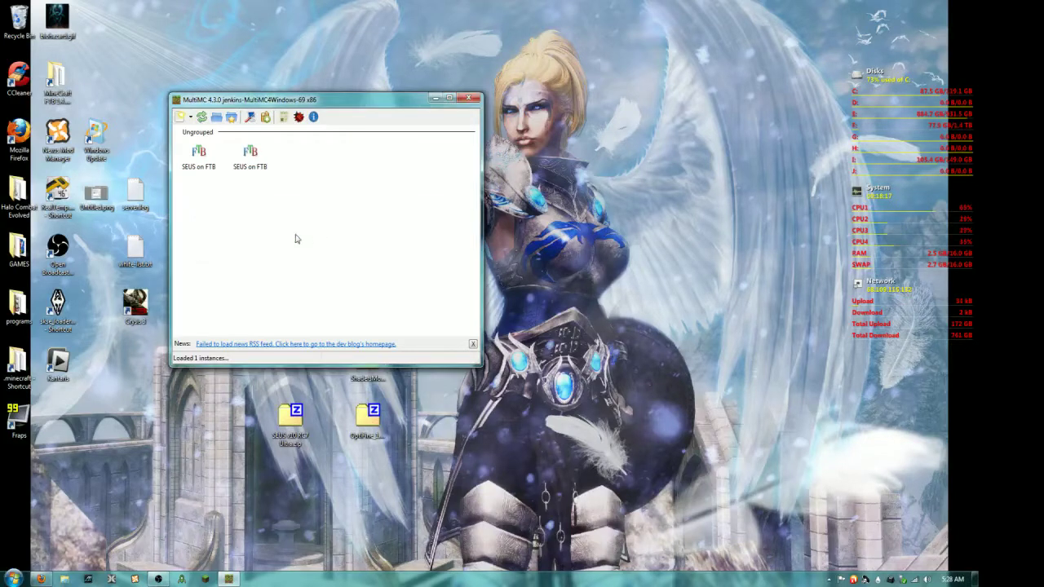
Delete both "SEUS on FTB" instances from MultiMC.
left_click(200, 155)
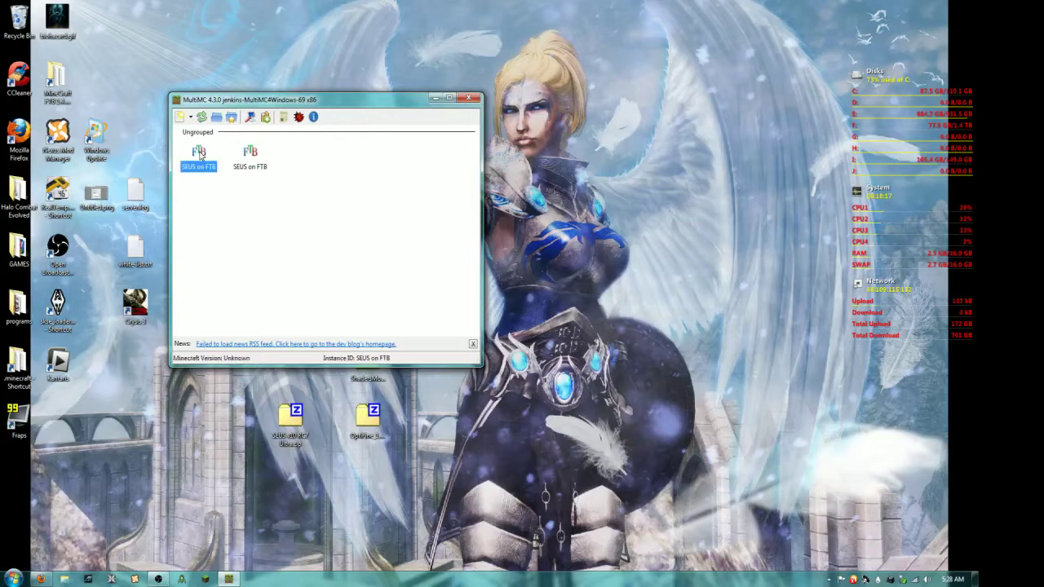
right_click(199, 155)
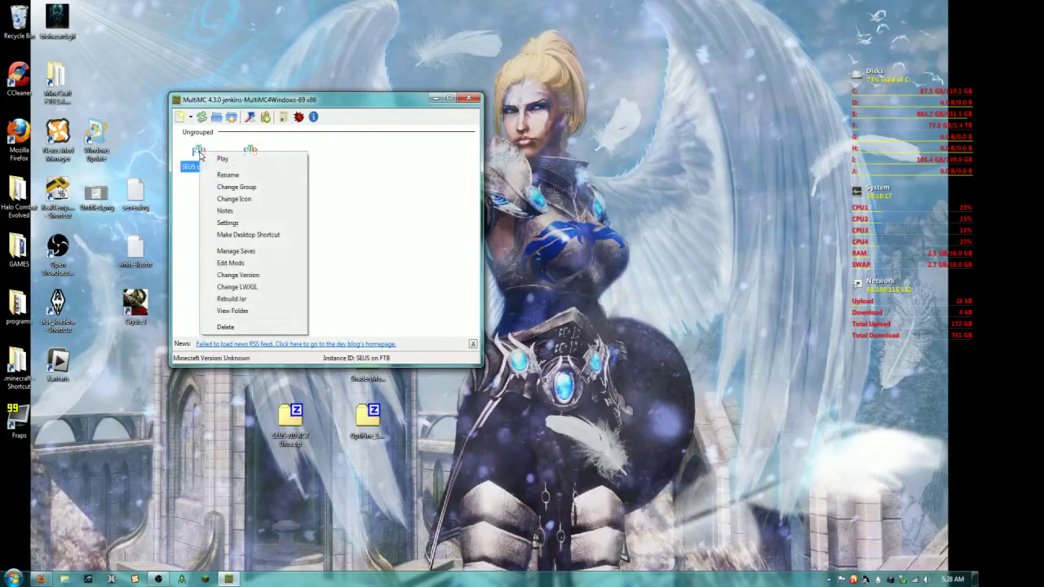
left_click(246, 327)
left_click(350, 258)
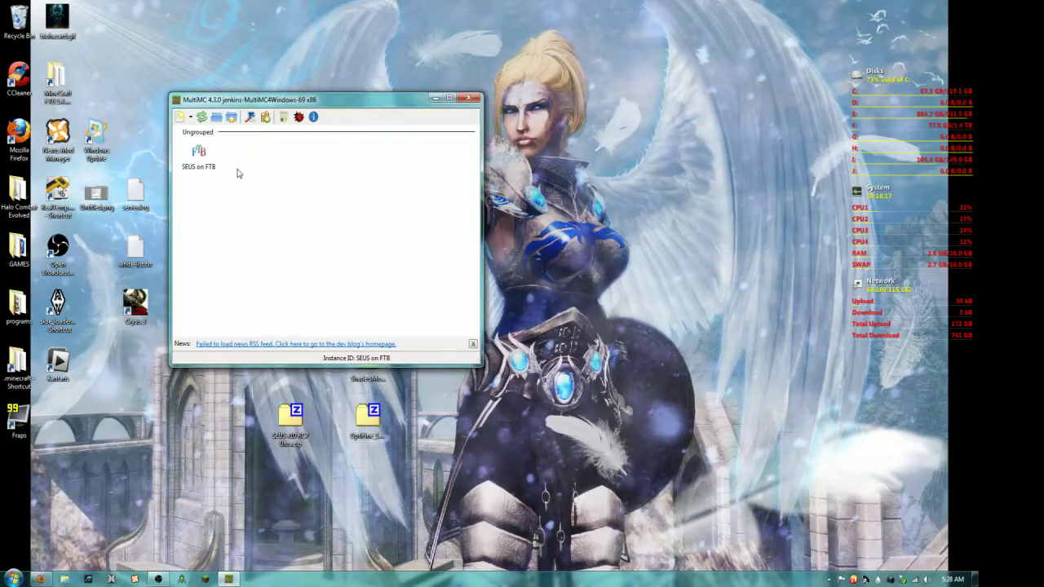
left_click(204, 159)
right_click(206, 158)
left_click(238, 333)
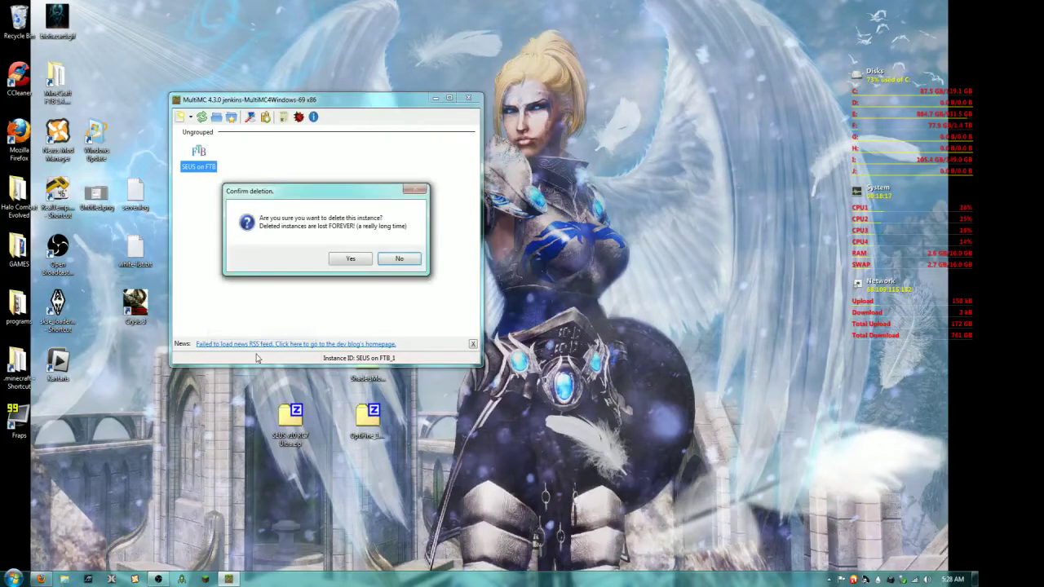
left_click(350, 258)
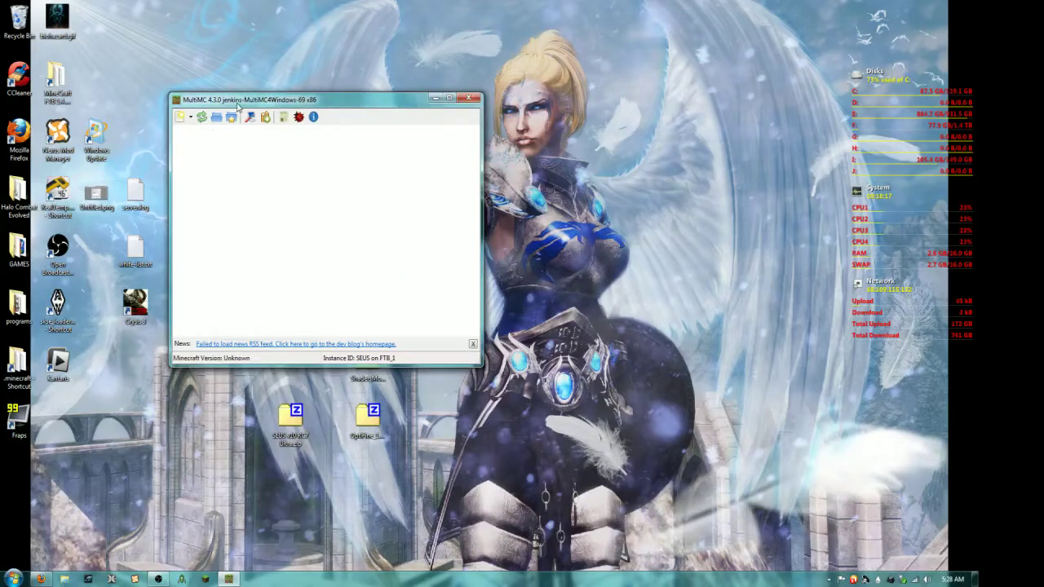
Import the Ultimate pack from the MineCraft FTB 1.4.6 launcher folder as a new instance named "SEUS on FTB".
left_click(190, 117)
left_click(213, 180)
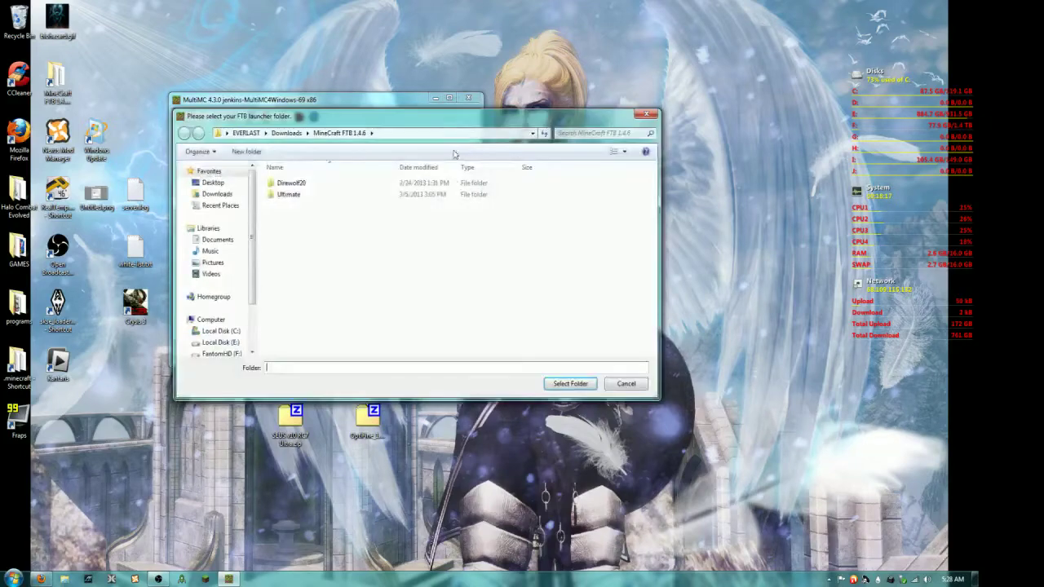
left_click(571, 383)
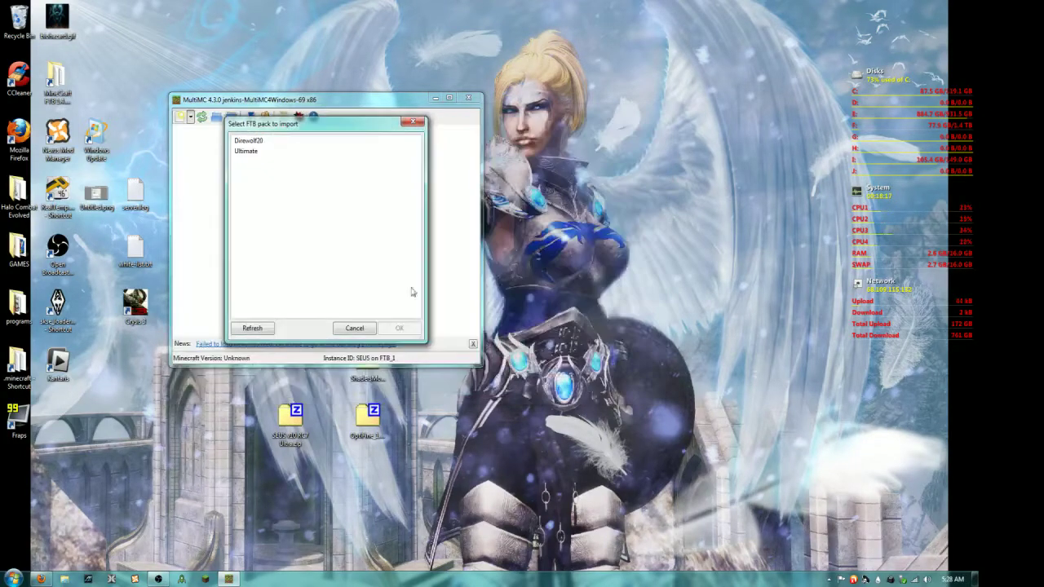
left_click(243, 143)
left_click(246, 151)
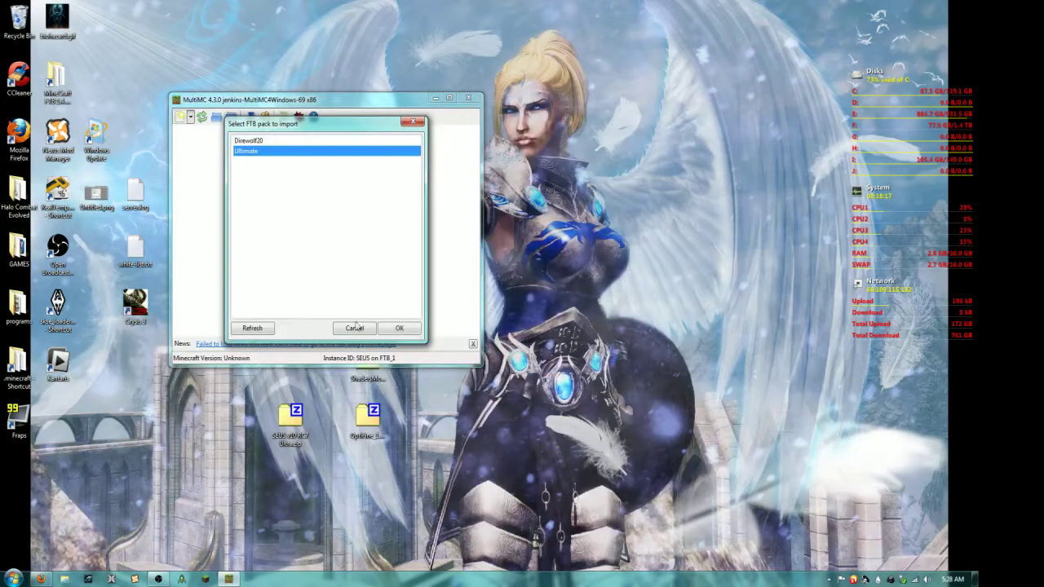
left_click(405, 330)
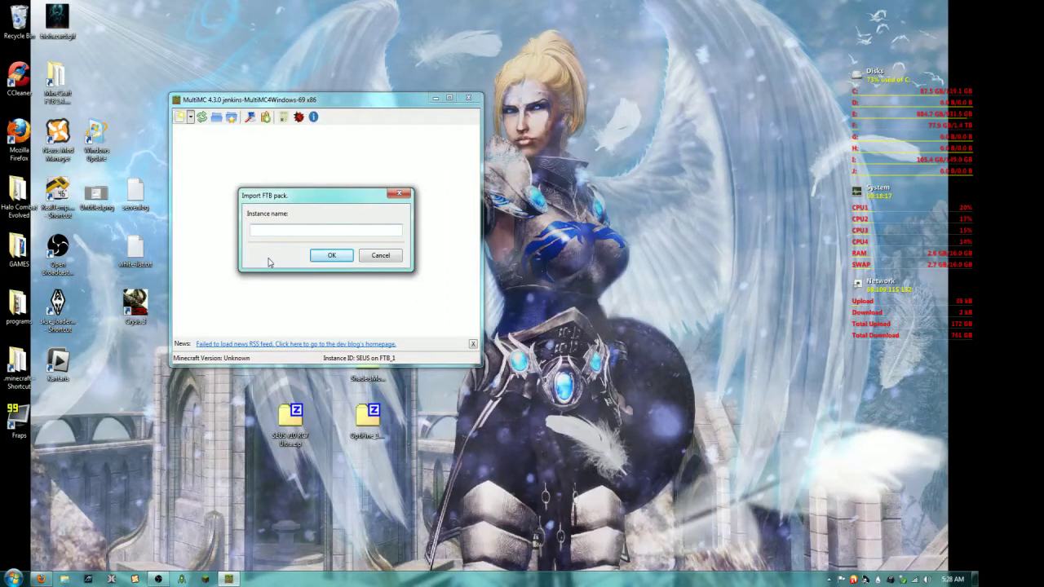
type("SEUS on FTB")
key("Return")
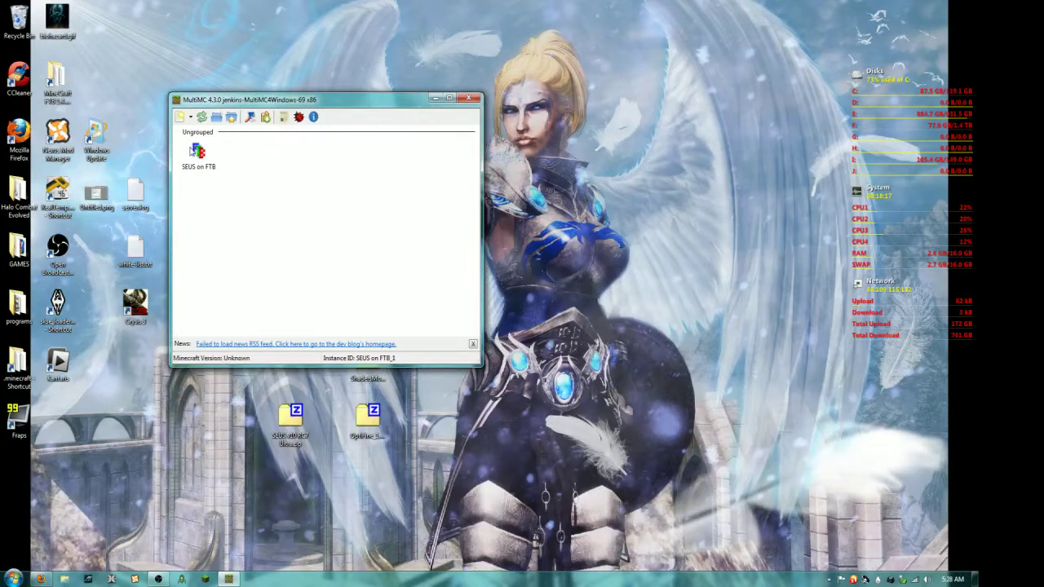
Open the folder of the "SEUS on FTB" instance.
left_click(197, 152)
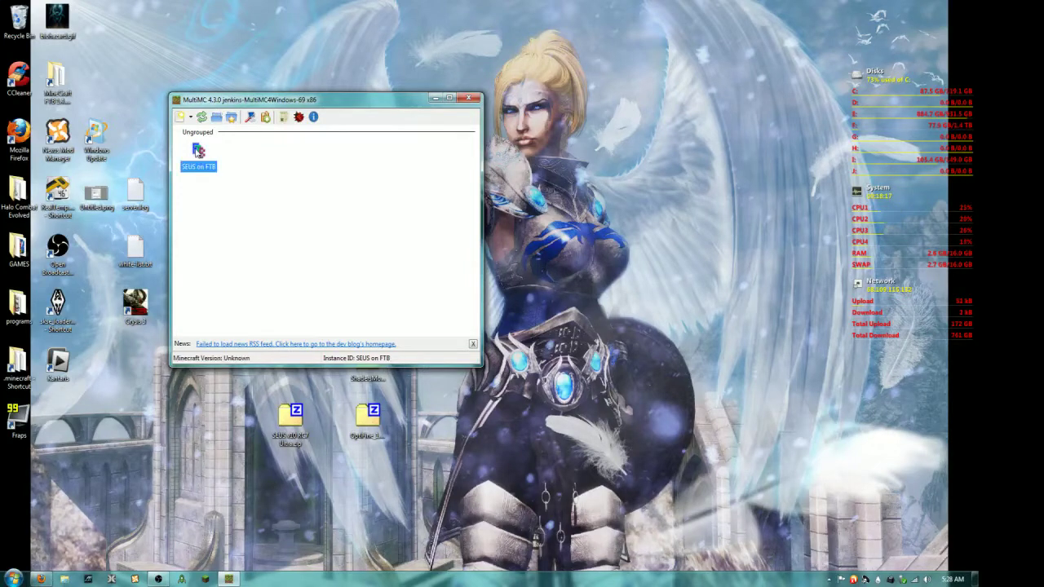
right_click(197, 152)
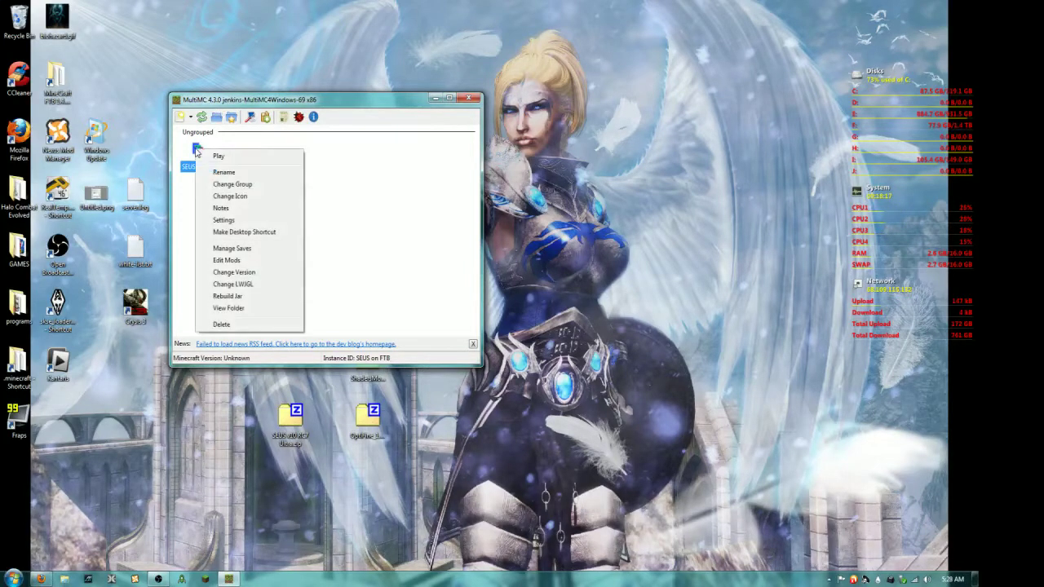
left_click(234, 308)
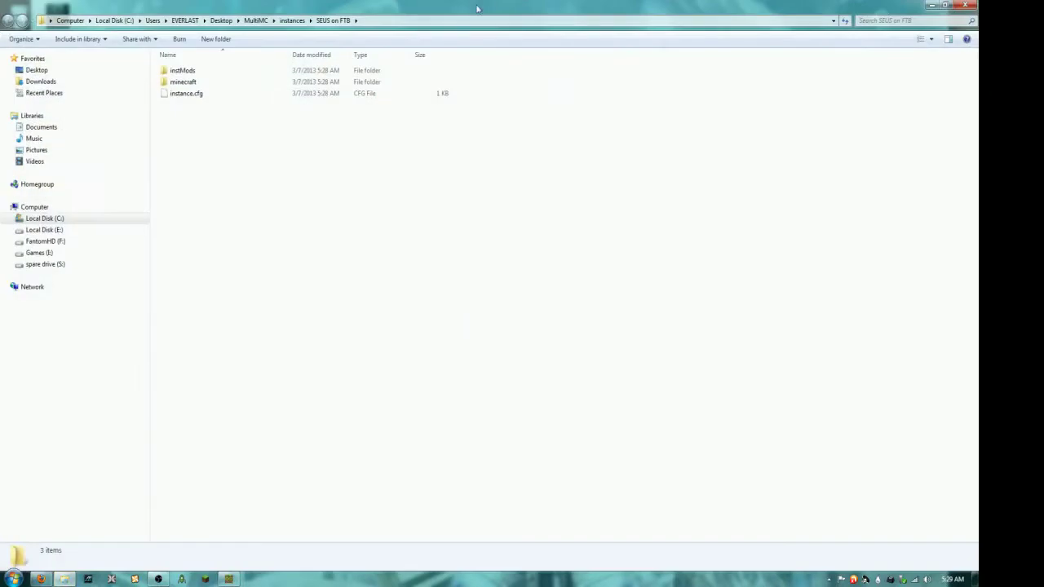
Delete liteloader.zip from the instMods folder of the "SEUS on FTB" instance, keeping the desktop visible beside the folder window.
left_click_drag(478, 7, 1041, 8)
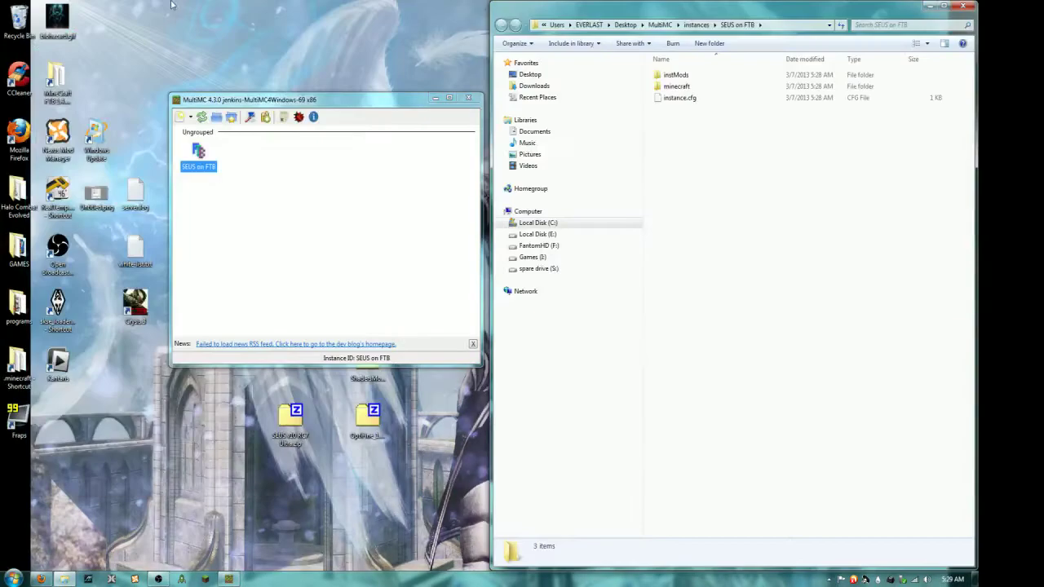
left_click(435, 98)
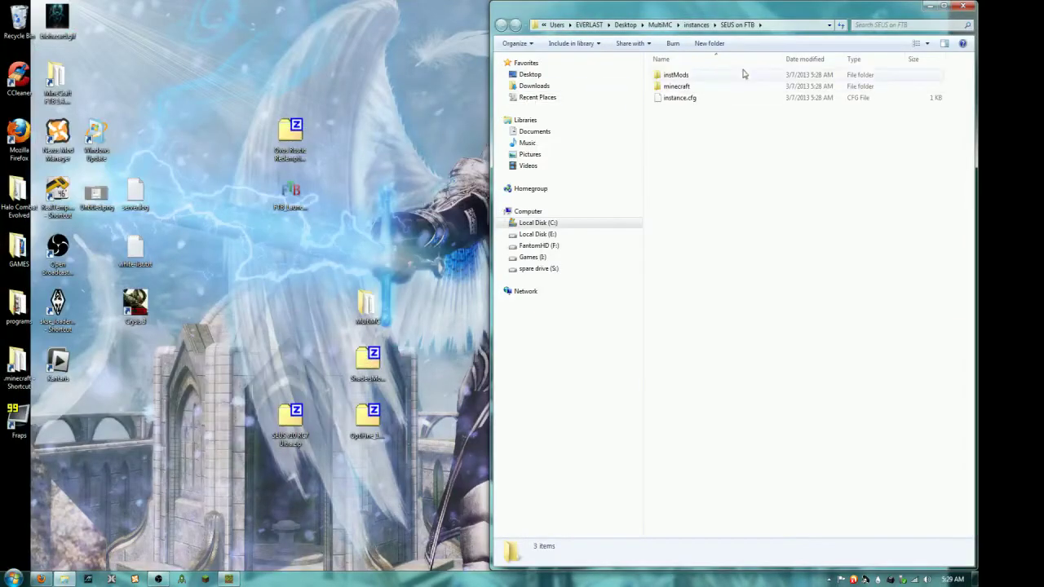
double_click(676, 75)
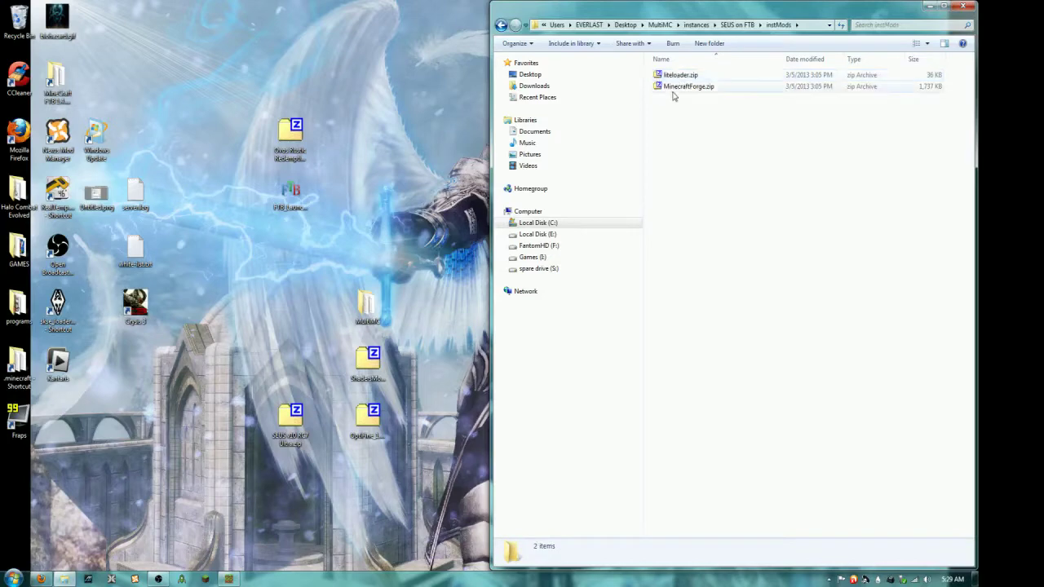
left_click(678, 80)
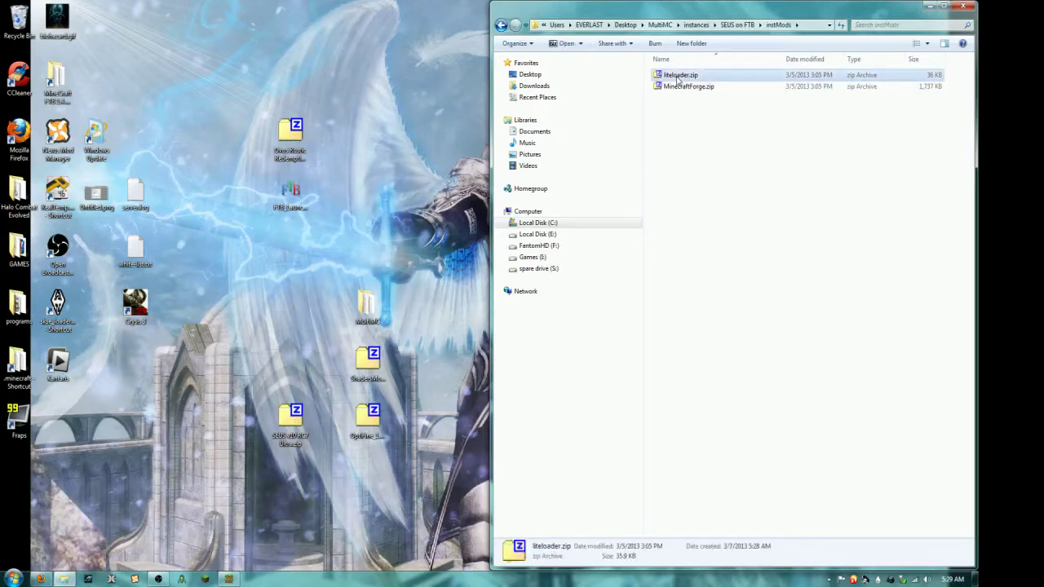
right_click(678, 79)
left_click(706, 243)
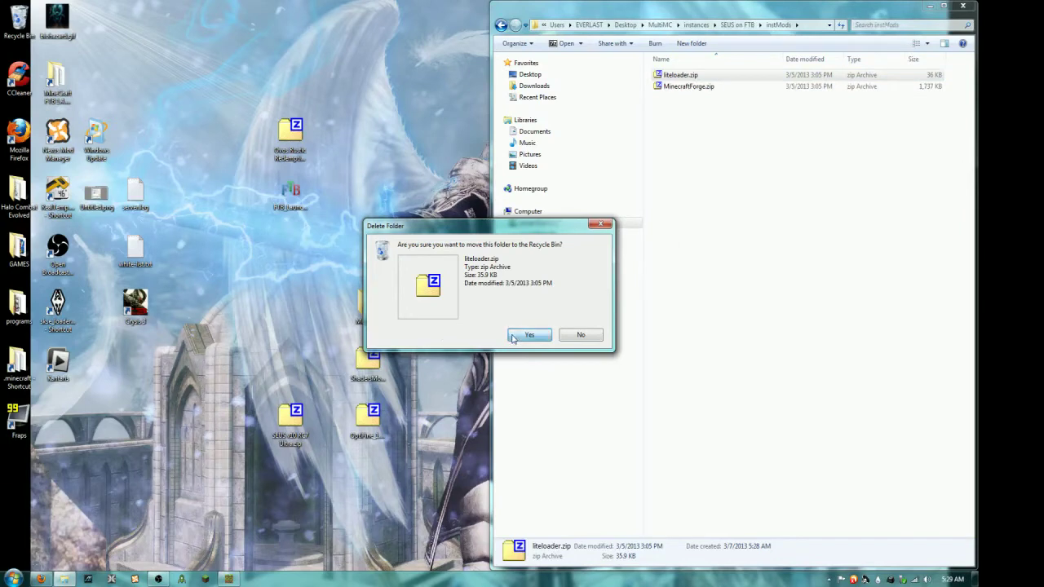
left_click(513, 336)
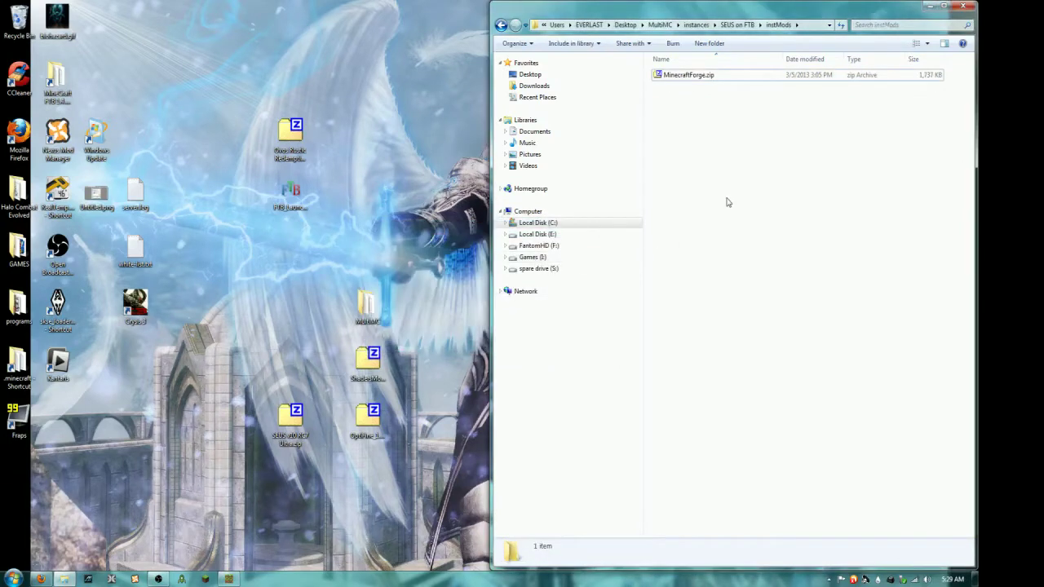
Move the OptiFine and ShadersMod zip files from the desktop into the instMods folder and close the folder.
left_click_drag(369, 420, 740, 193)
left_click(739, 192)
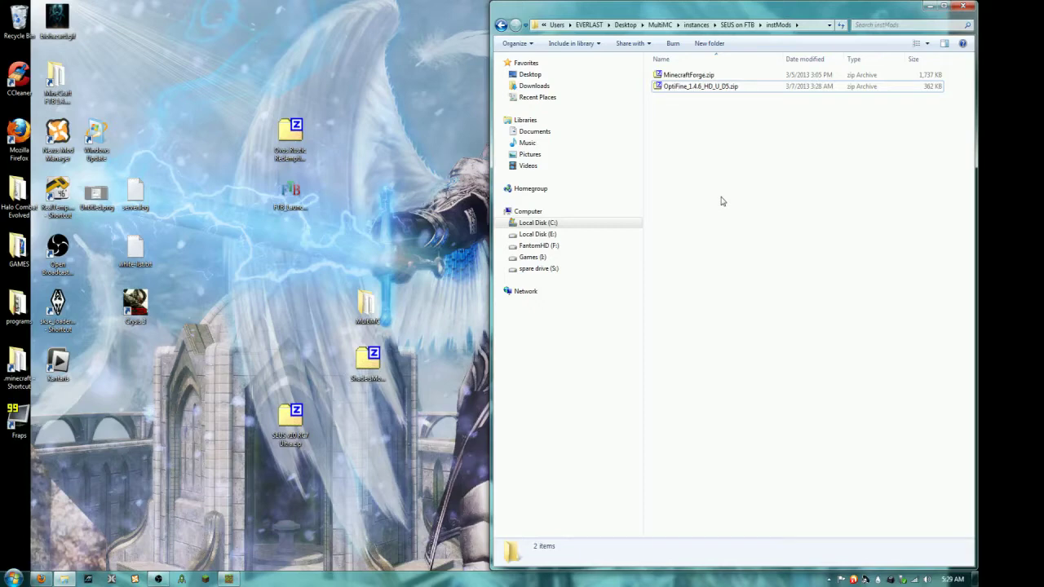
left_click_drag(372, 362, 769, 171)
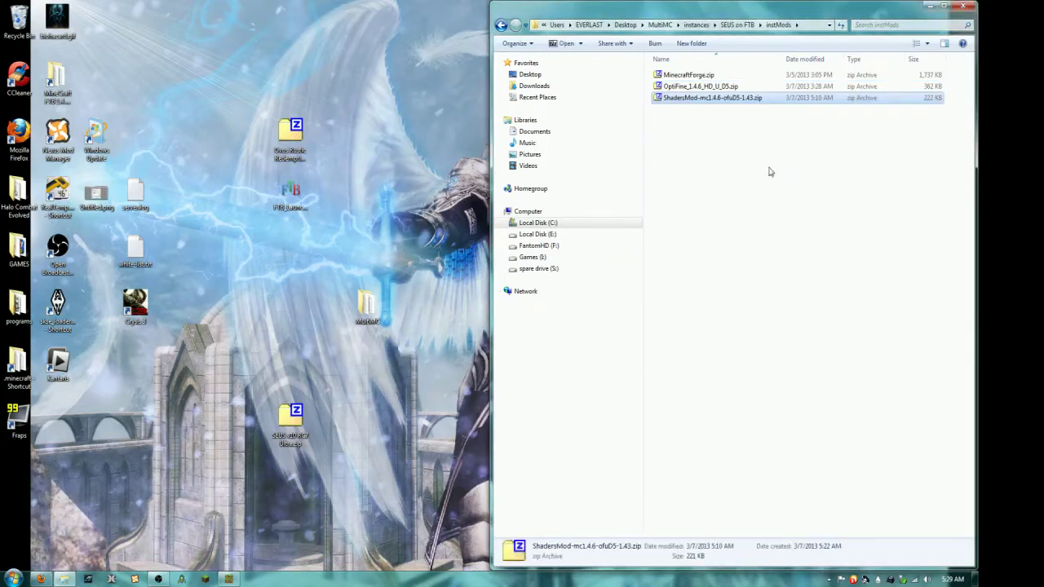
left_click(971, 7)
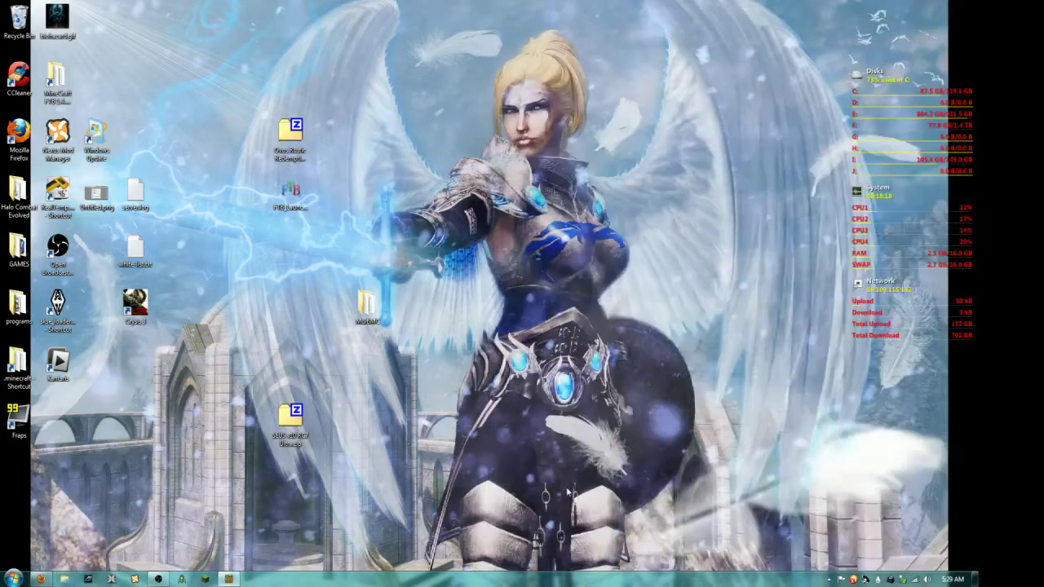
Rebuild the jar of the "SEUS on FTB" instance in MultiMC.
left_click(229, 579)
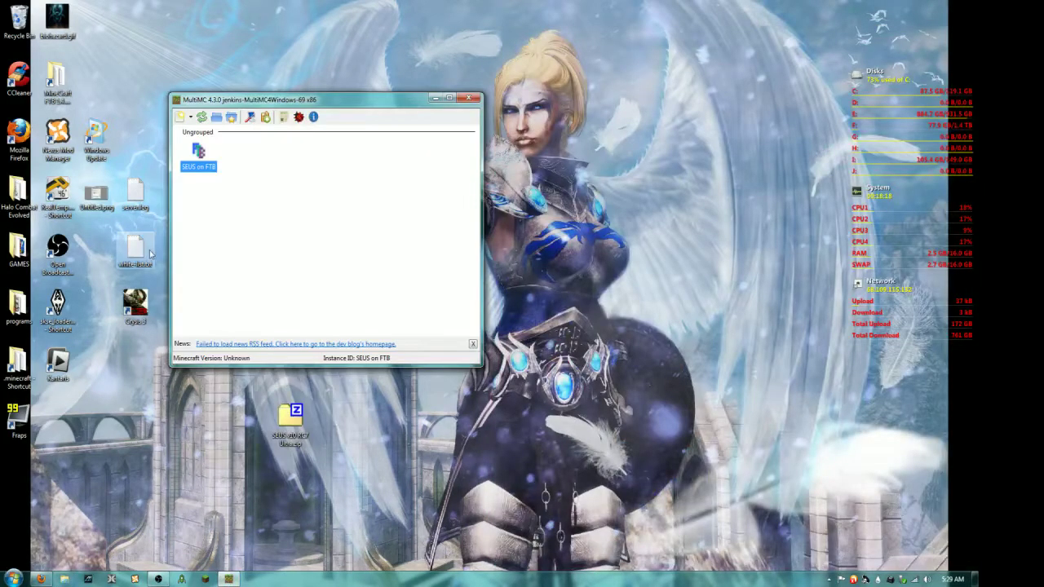
right_click(201, 153)
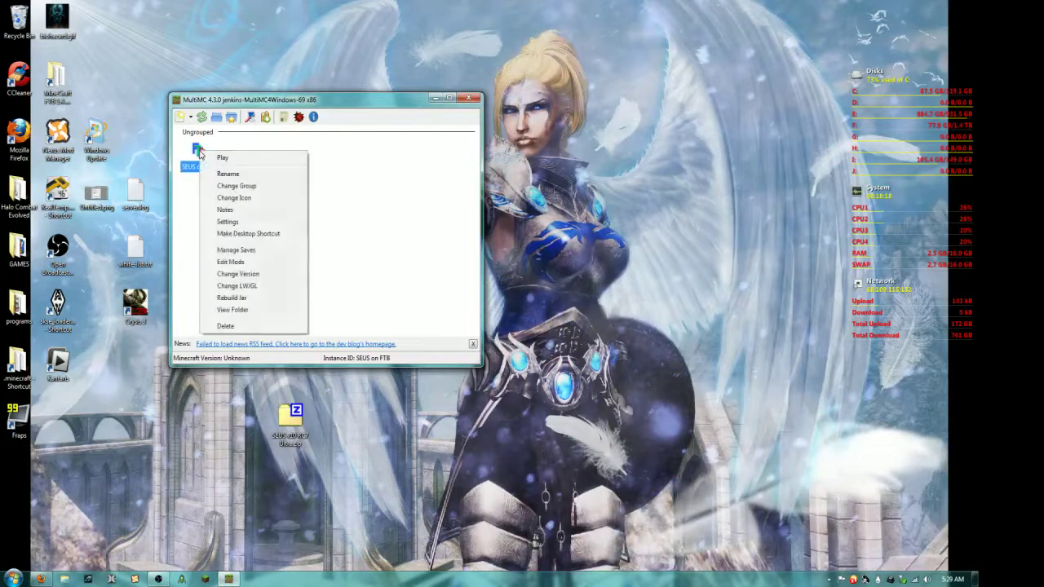
left_click(245, 298)
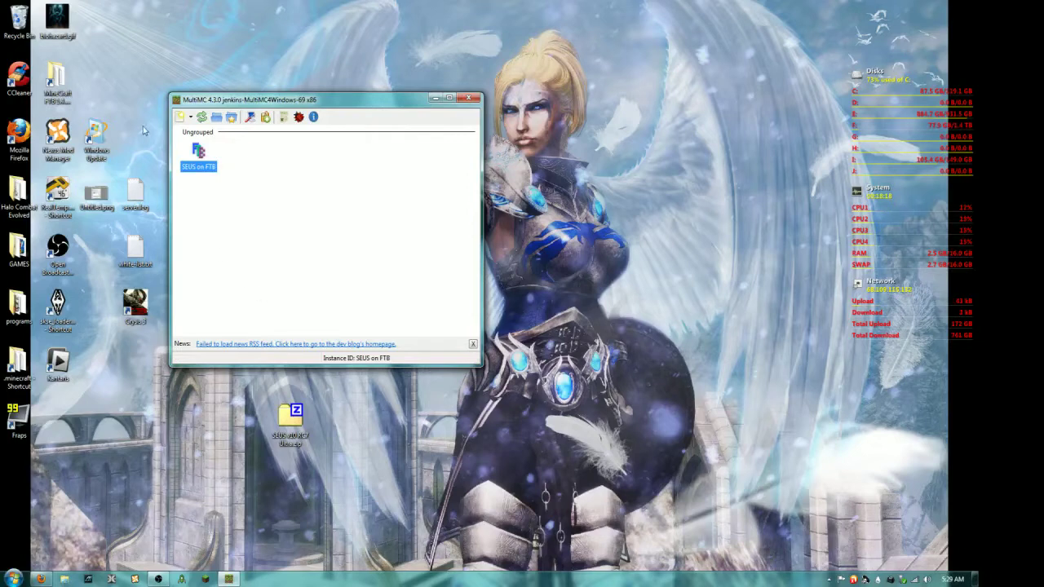
Launch the "SEUS on FTB" instance with the remembered login and reposition the game window.
double_click(199, 153)
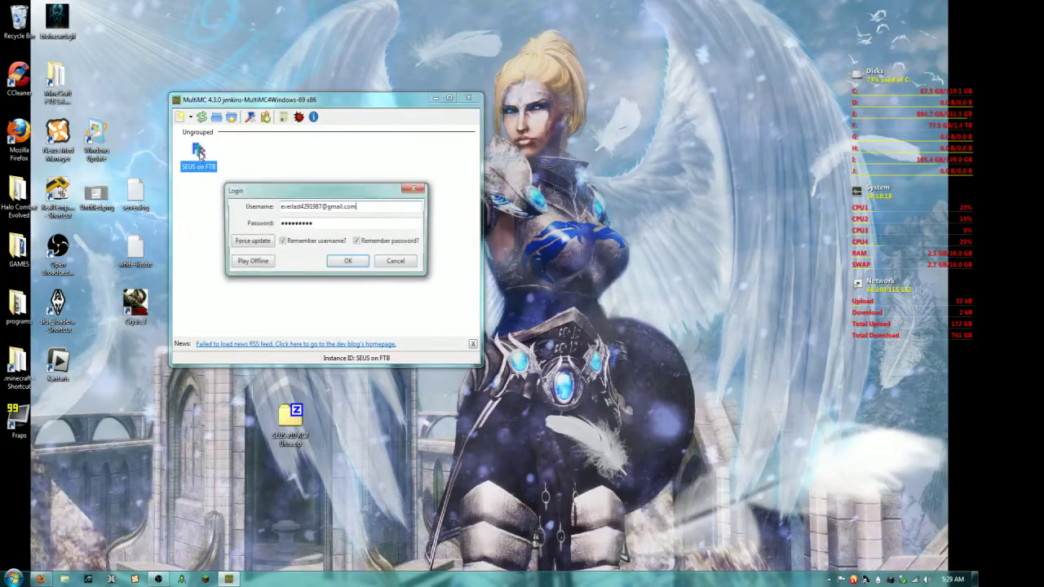
left_click(341, 266)
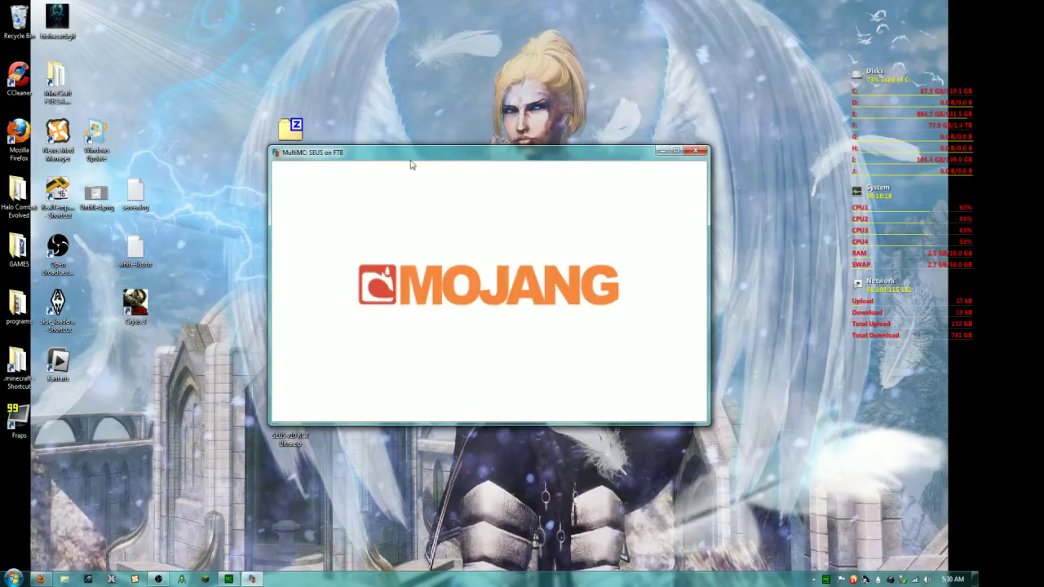
left_click_drag(411, 156, 515, 143)
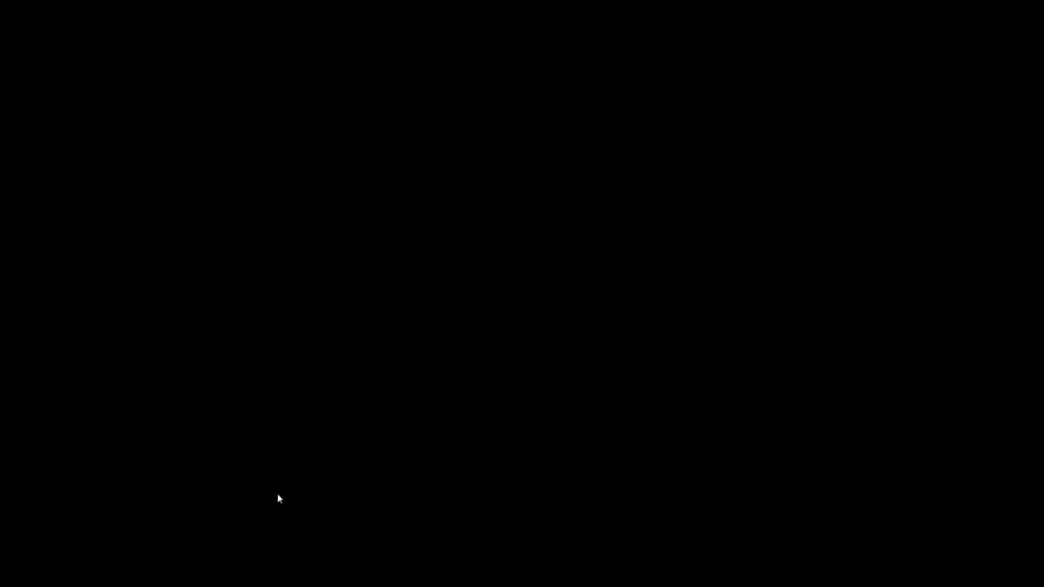
Copy SEUS v10 RC7 Ultra.zip from the desktop into the instance's shaderpacks folder and close the folder.
key("super+Right")
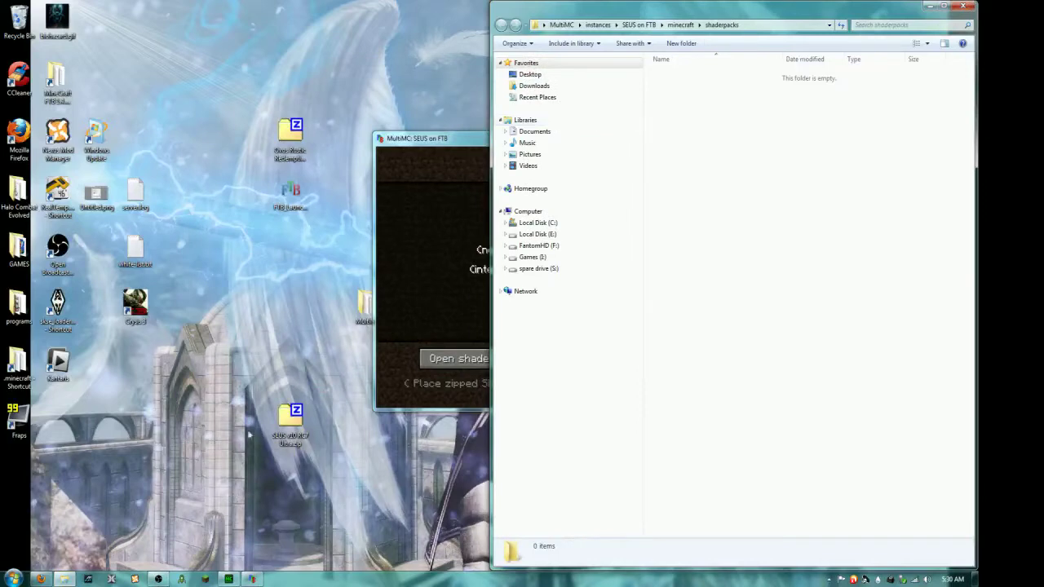
right_click(285, 430)
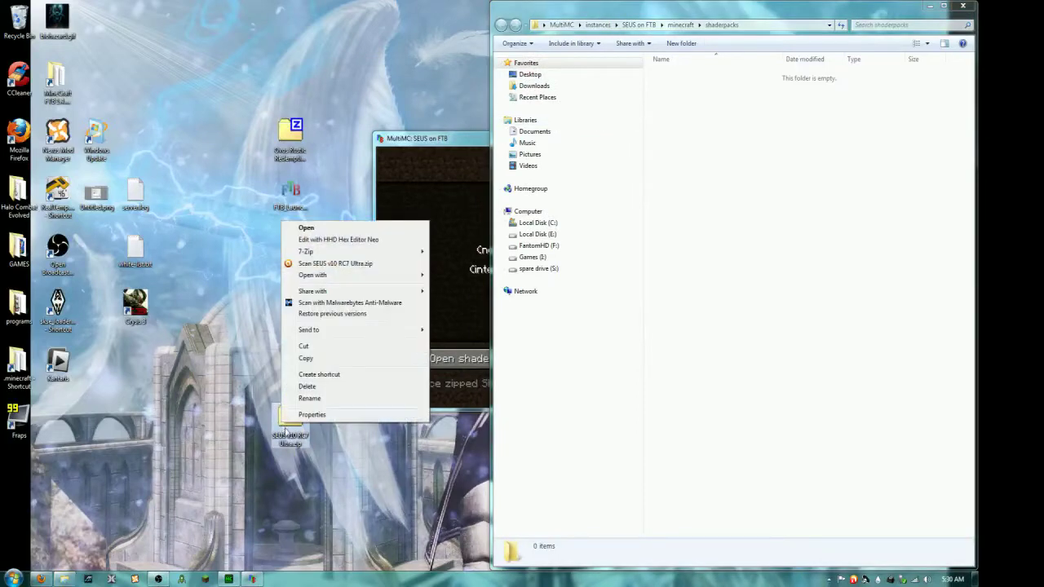
left_click(306, 359)
right_click(767, 197)
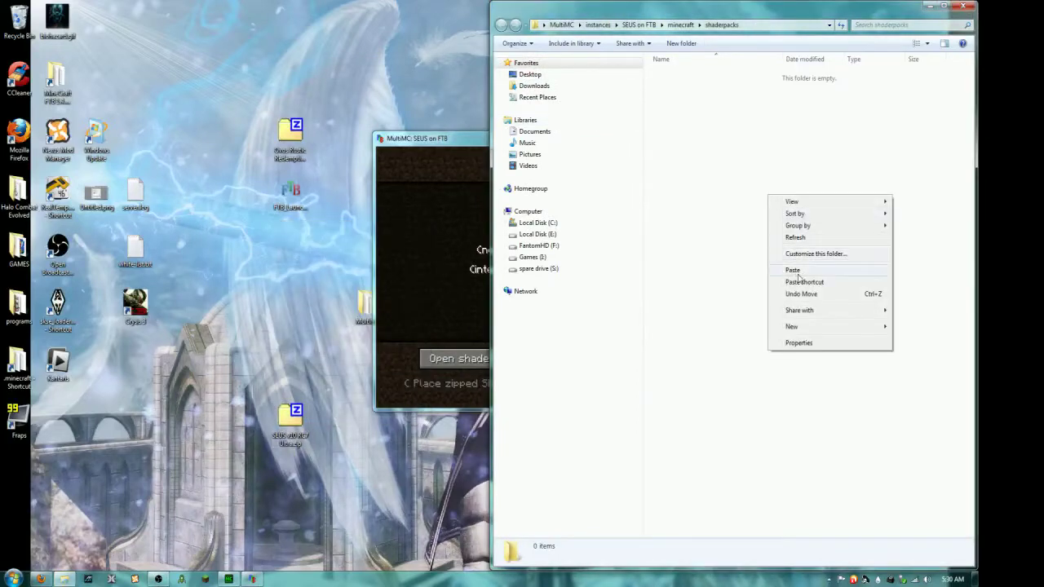
left_click(792, 269)
left_click(963, 5)
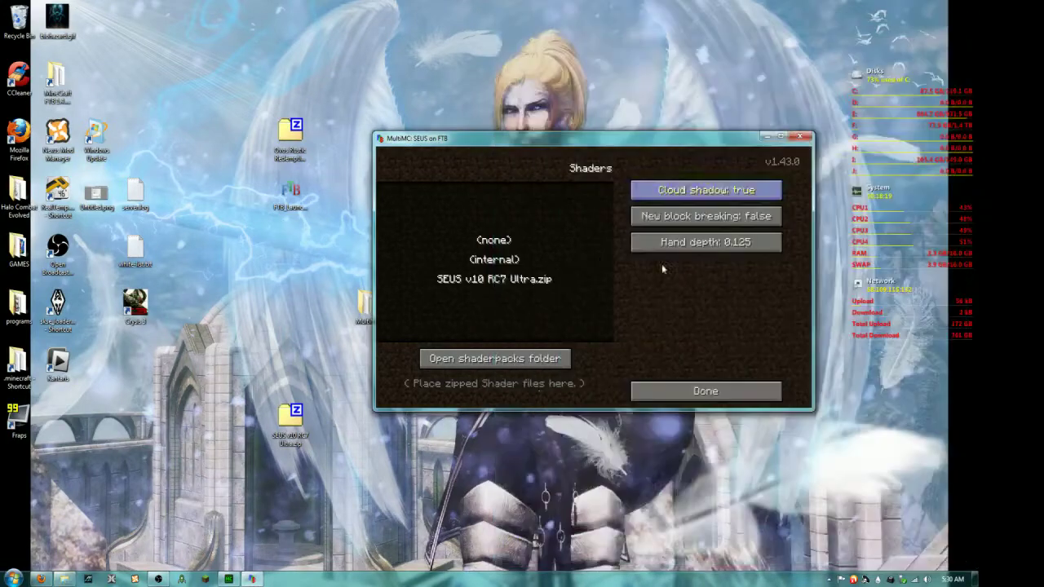
Choose SEUS v10 RC7 Ultra.zip as the game's shader pack and open the video settings.
left_click(496, 280)
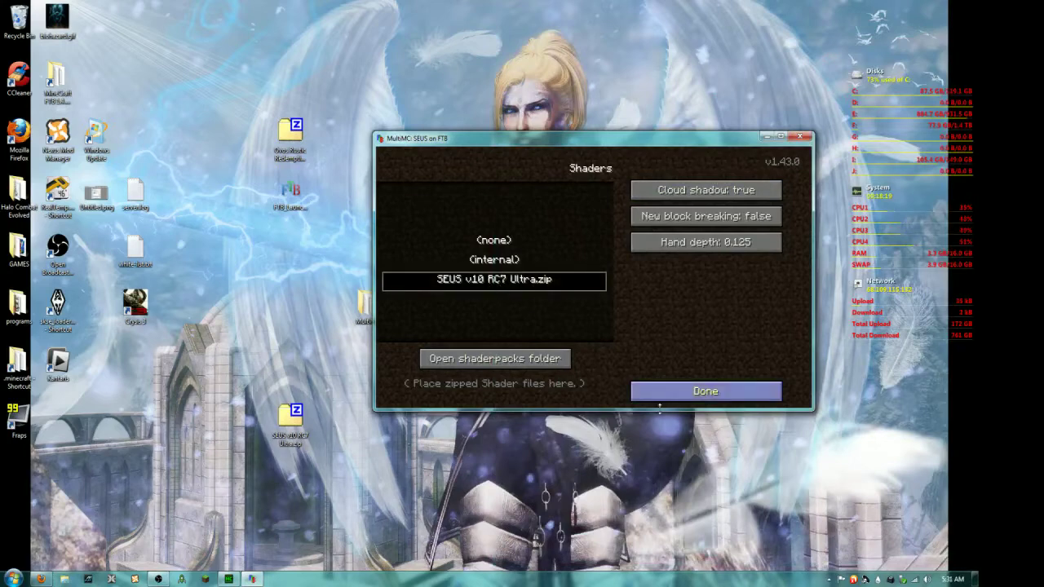
left_click(661, 389)
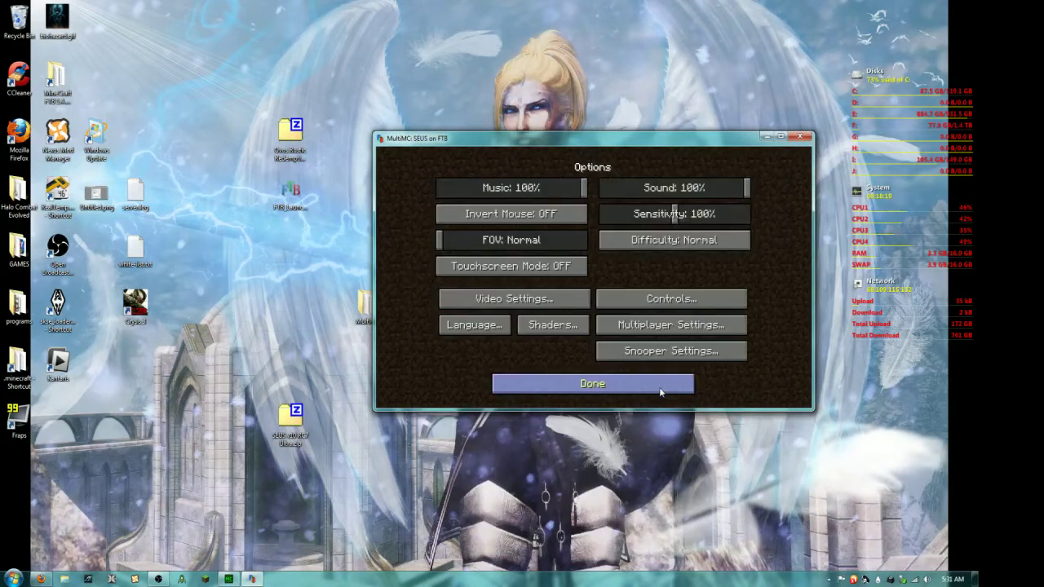
left_click(498, 299)
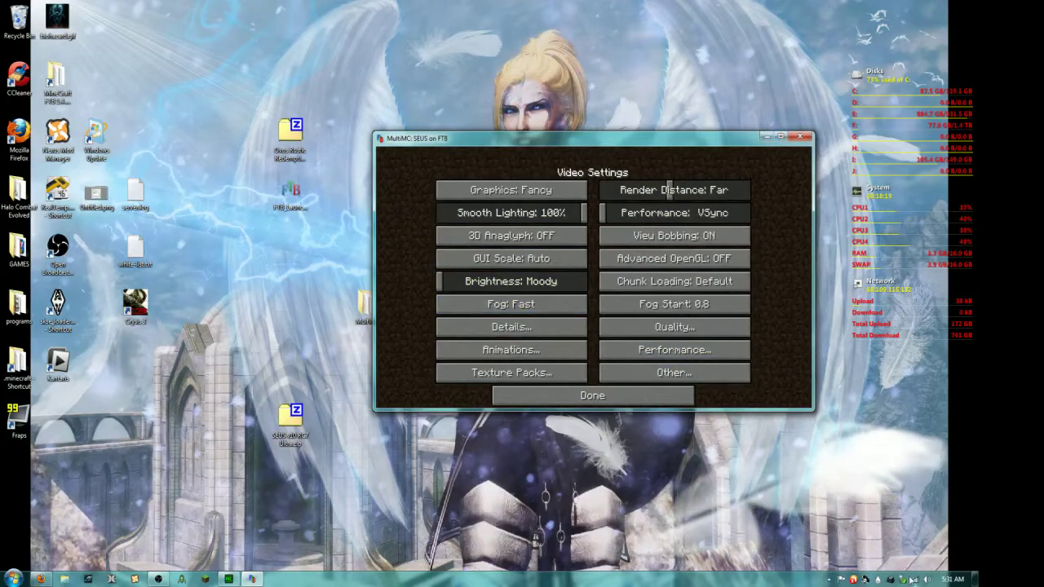
Switch to Logitech Gaming Software, look through the keyboard display's applet list and close the program.
left_click(892, 580)
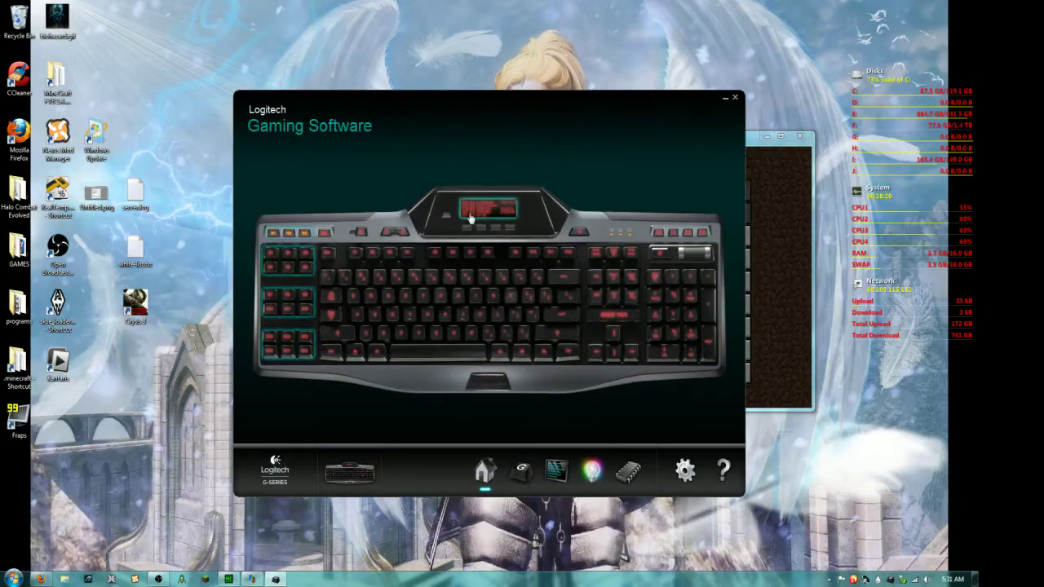
left_click(556, 470)
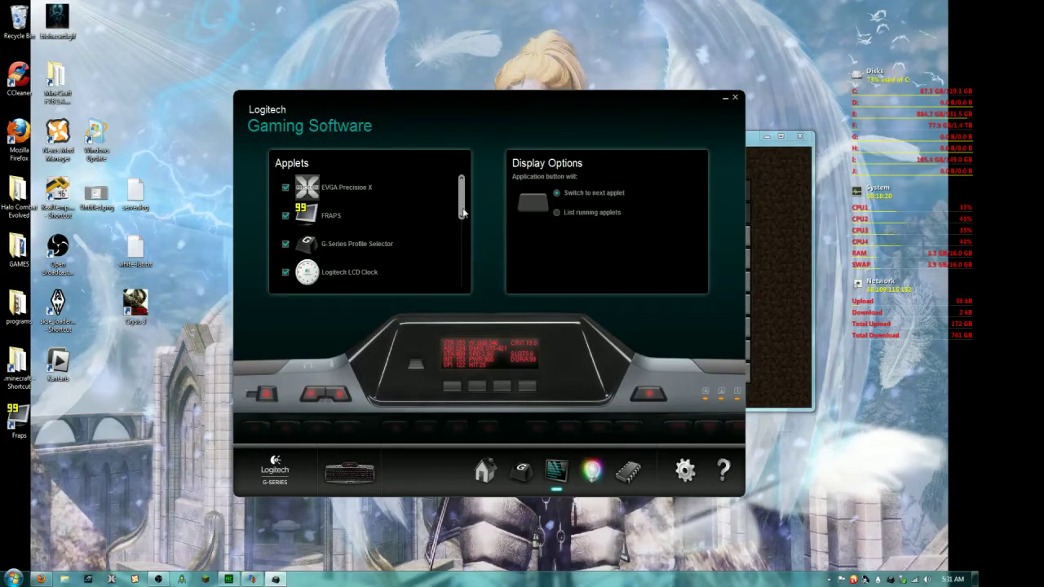
left_click_drag(463, 213, 463, 243)
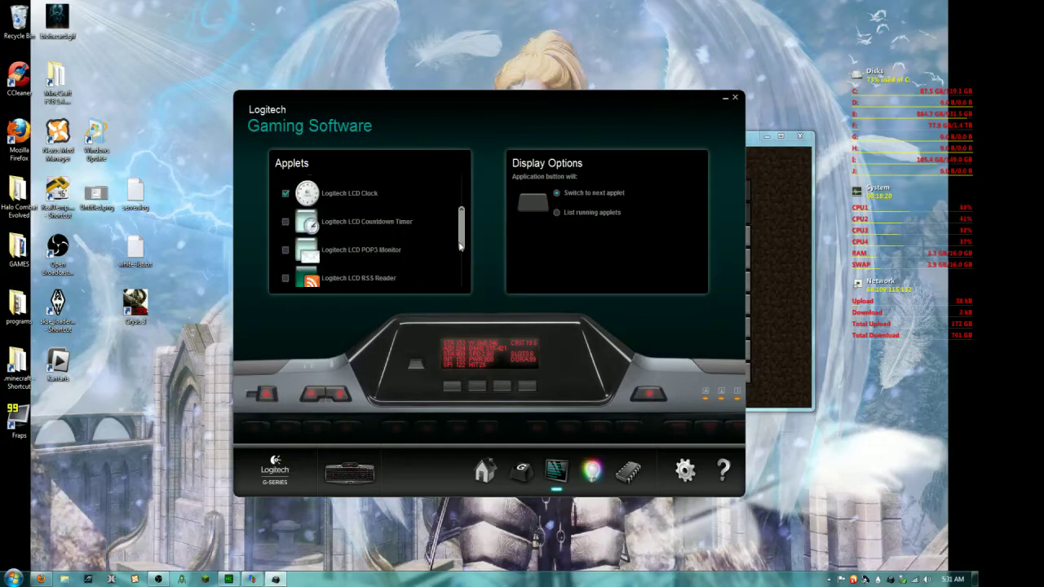
left_click_drag(462, 245, 464, 277)
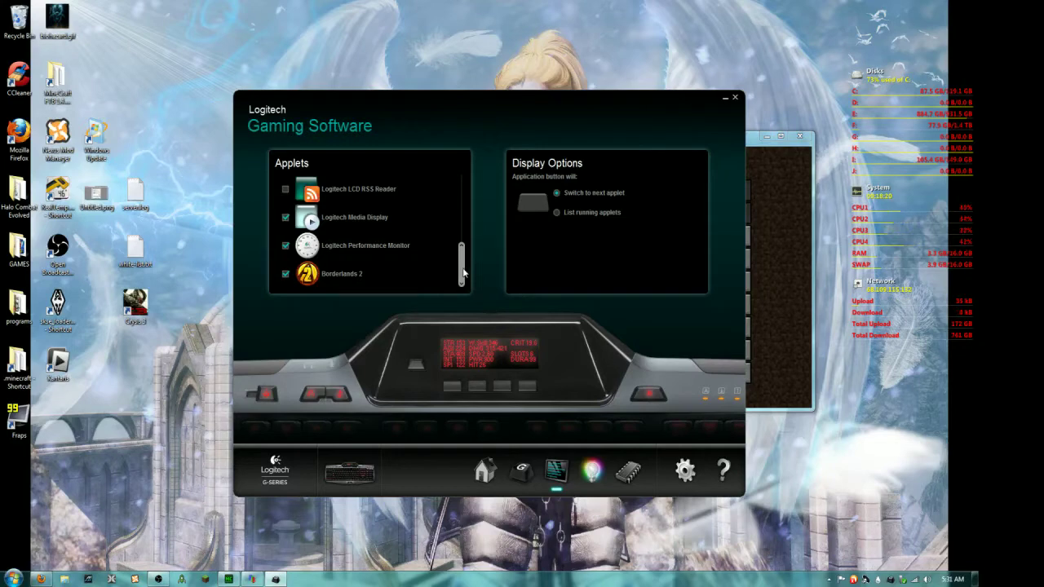
mouse_move(463, 271)
left_mouse_down()
mouse_move(467, 228)
mouse_move(477, 280)
left_mouse_up()
left_click(735, 99)
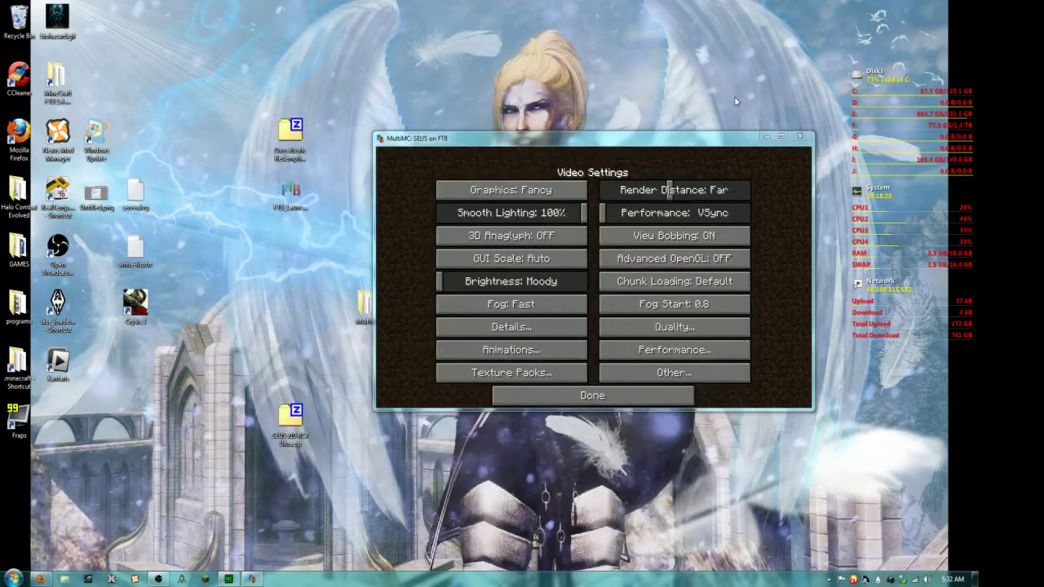
Maximize the game window, set Graphics to Fancy and turn Fog off in the video settings.
left_click(781, 137)
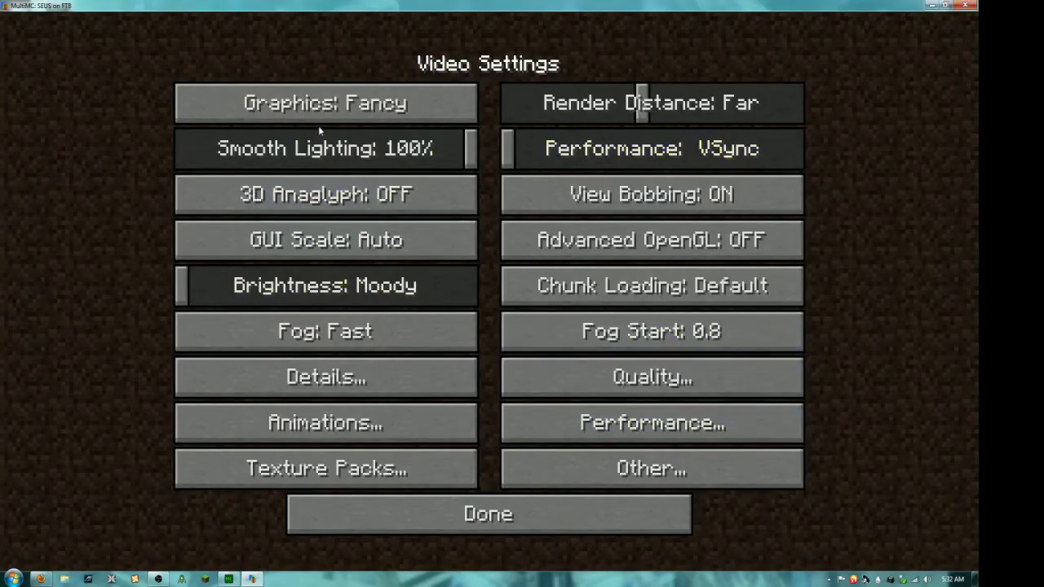
left_click(326, 105)
left_click(327, 105)
left_click(321, 331)
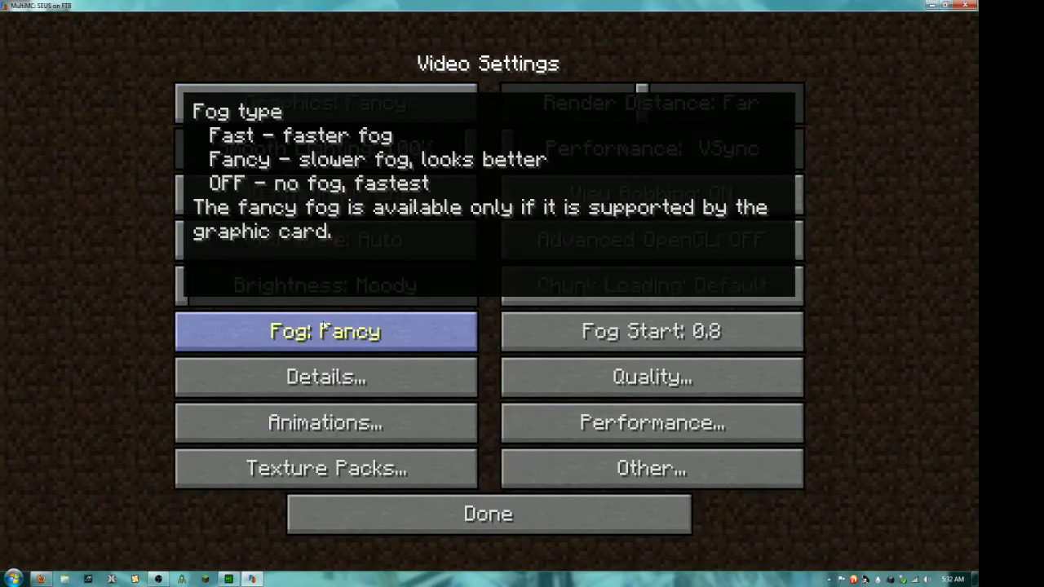
left_click(321, 330)
In the video detail settings, turn Clouds off and set Trees, Water and Grass to Fancy.
left_click(304, 377)
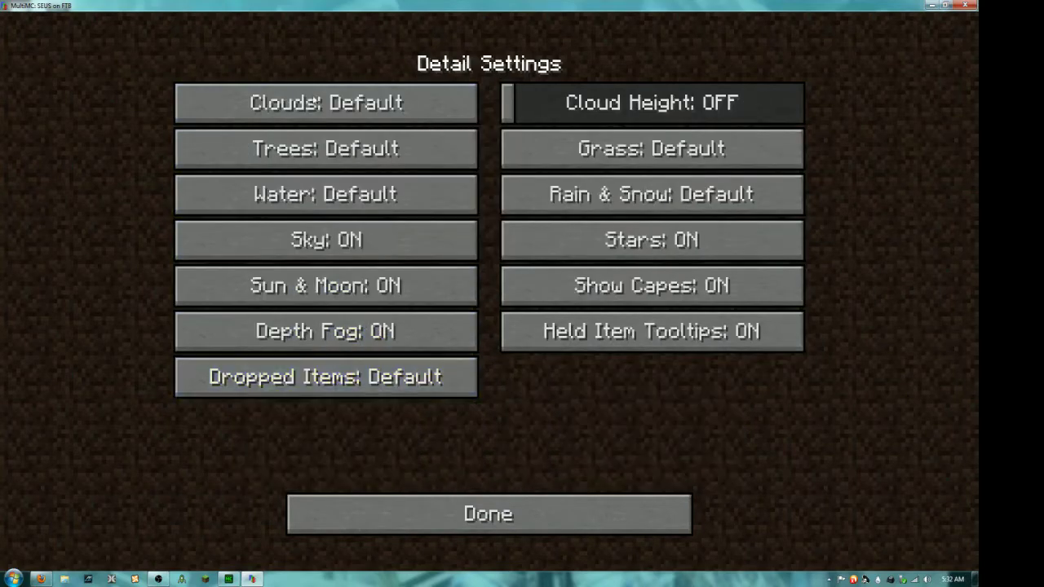
left_click(315, 100)
left_click(320, 102)
left_click(326, 103)
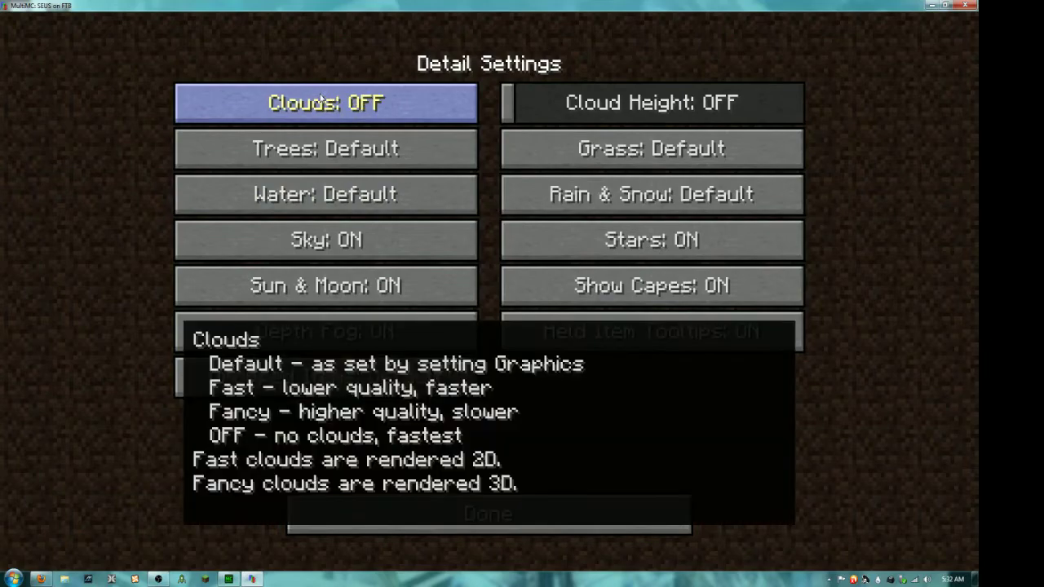
left_click(326, 148)
left_click(326, 148)
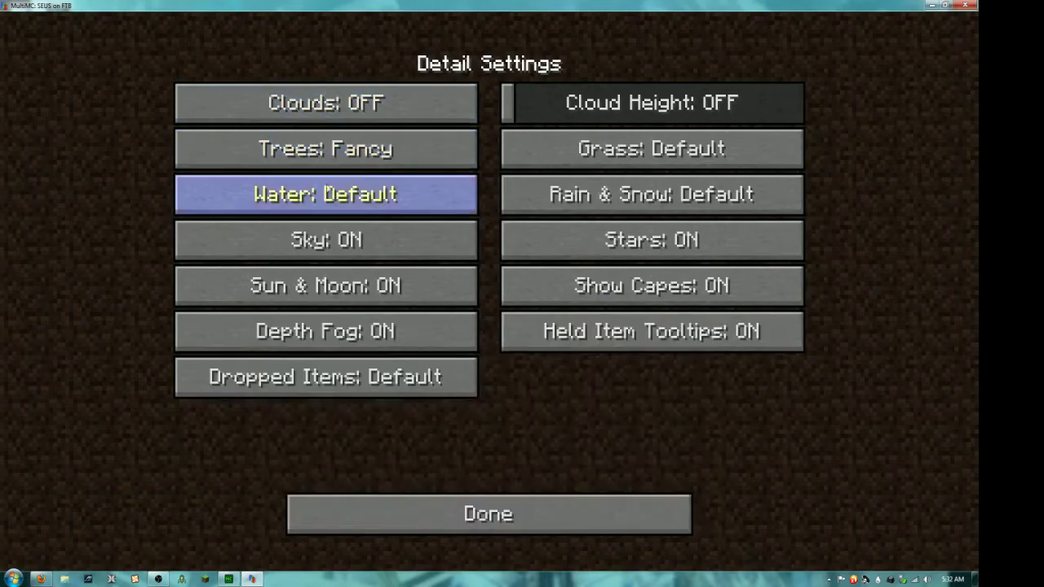
left_click(326, 194)
left_click(326, 194)
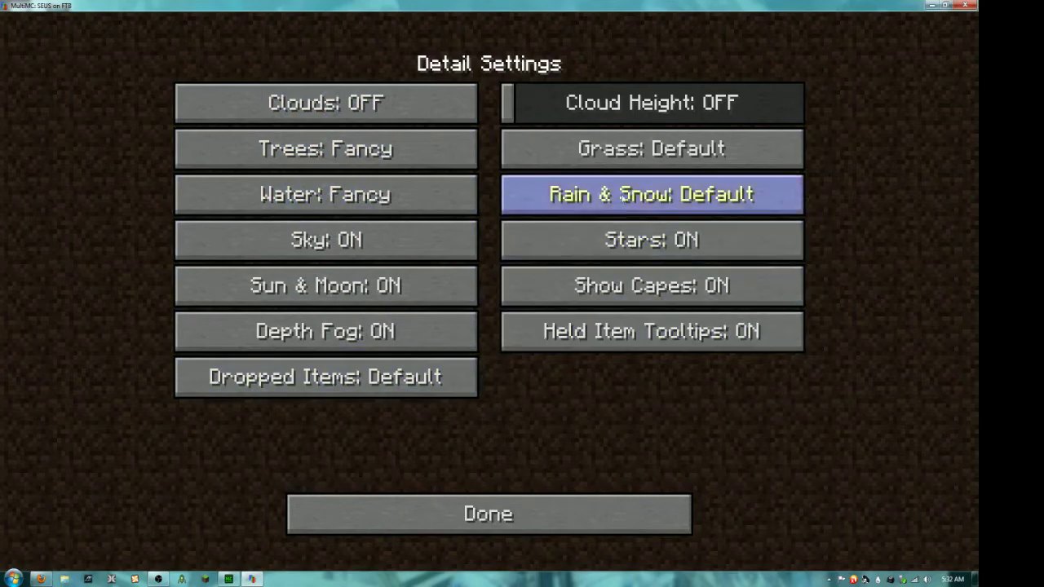
left_click(647, 151)
left_click(646, 151)
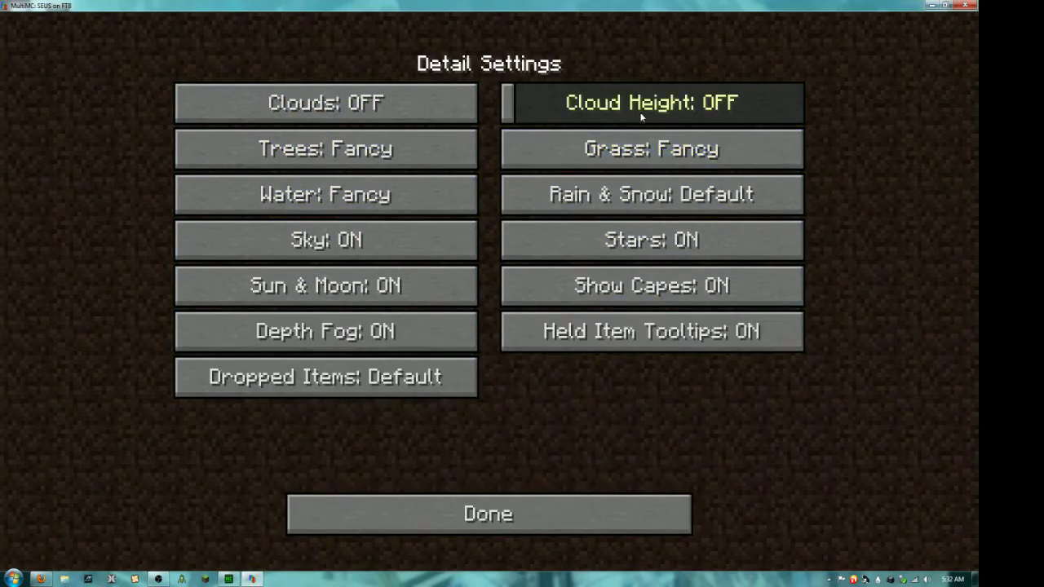
left_click(528, 500)
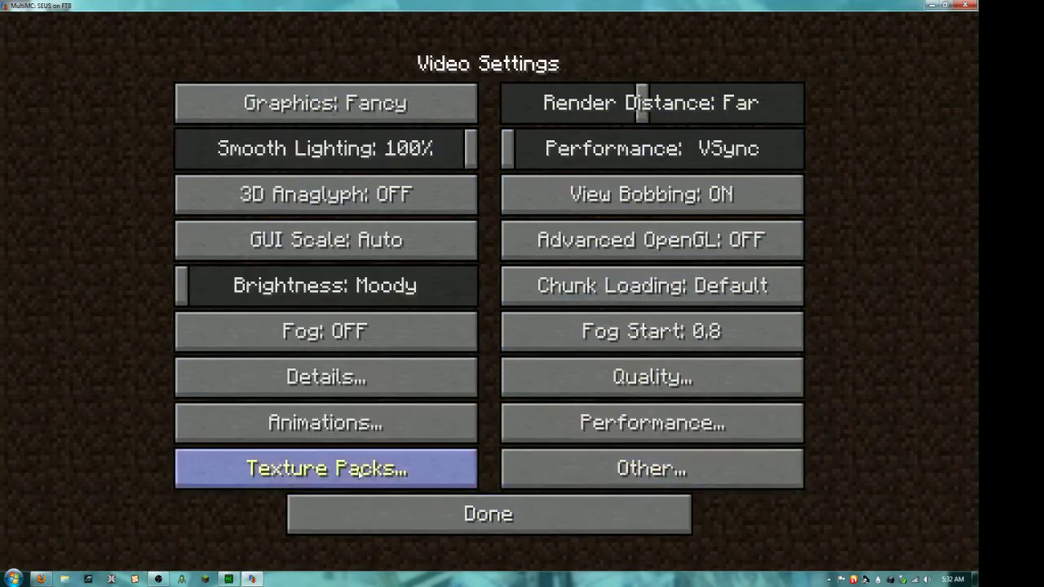
In the video quality settings, set Better Grass to Fancy and turn Better Snow on.
left_click(634, 383)
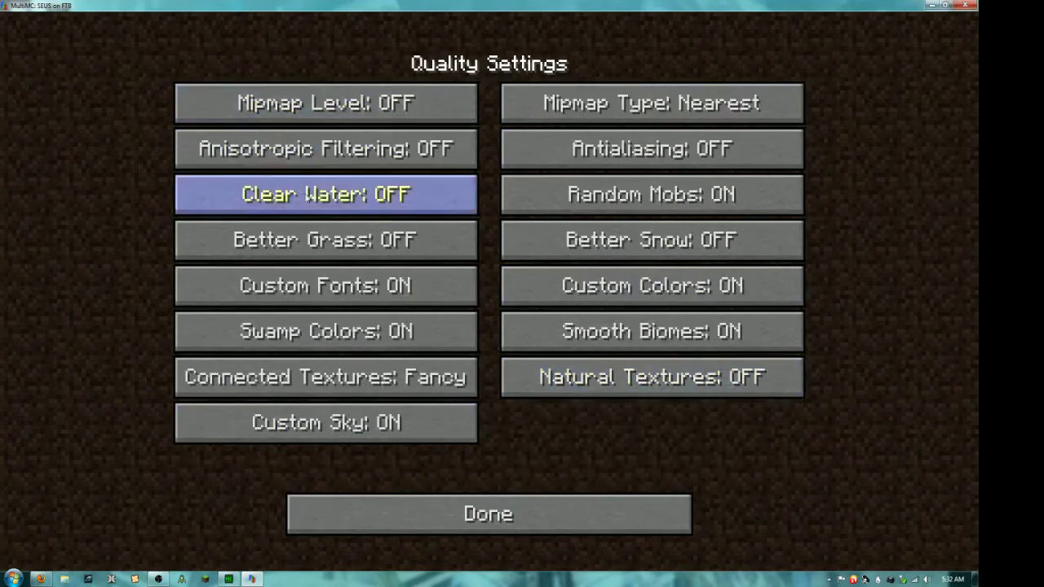
left_click(314, 208)
left_click(315, 208)
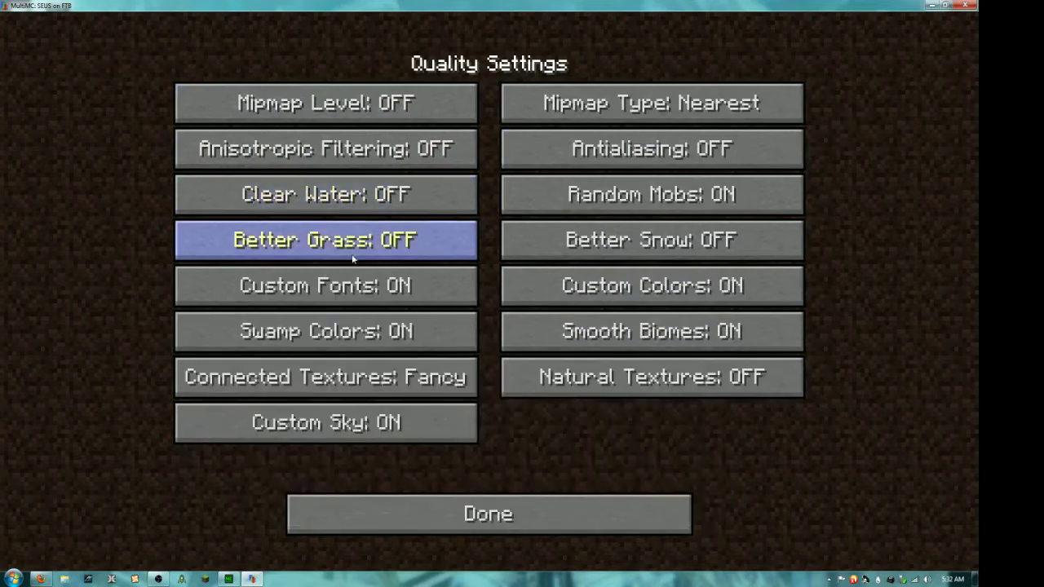
left_click(356, 239)
left_click(356, 239)
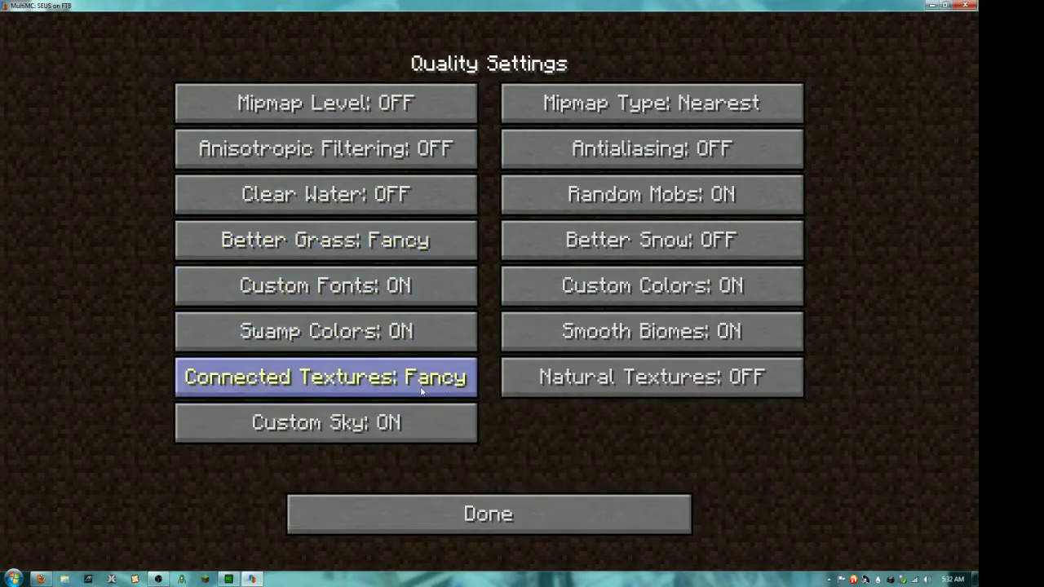
left_click(624, 244)
left_click(624, 245)
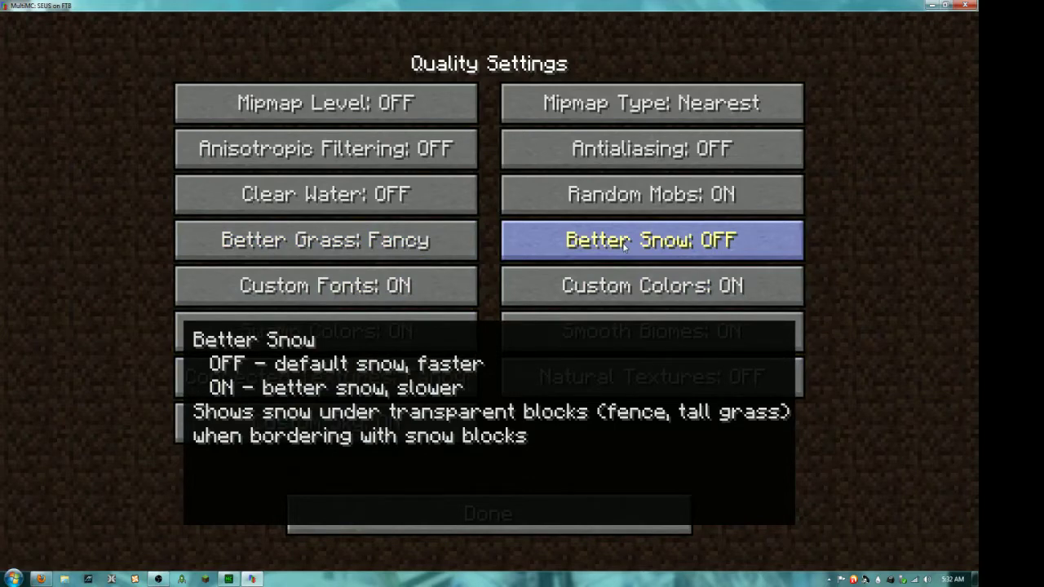
left_click(622, 242)
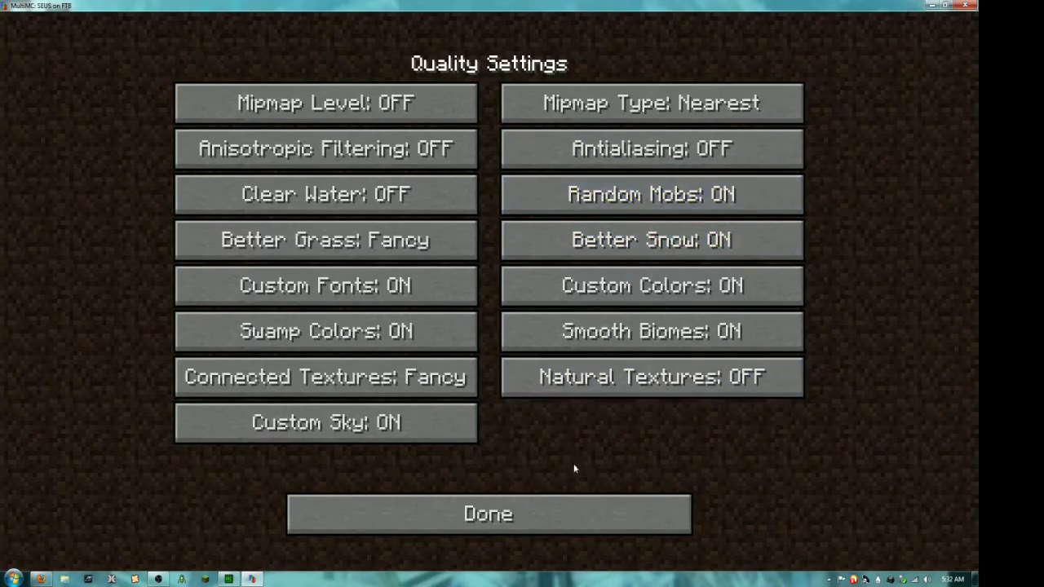
left_click(577, 501)
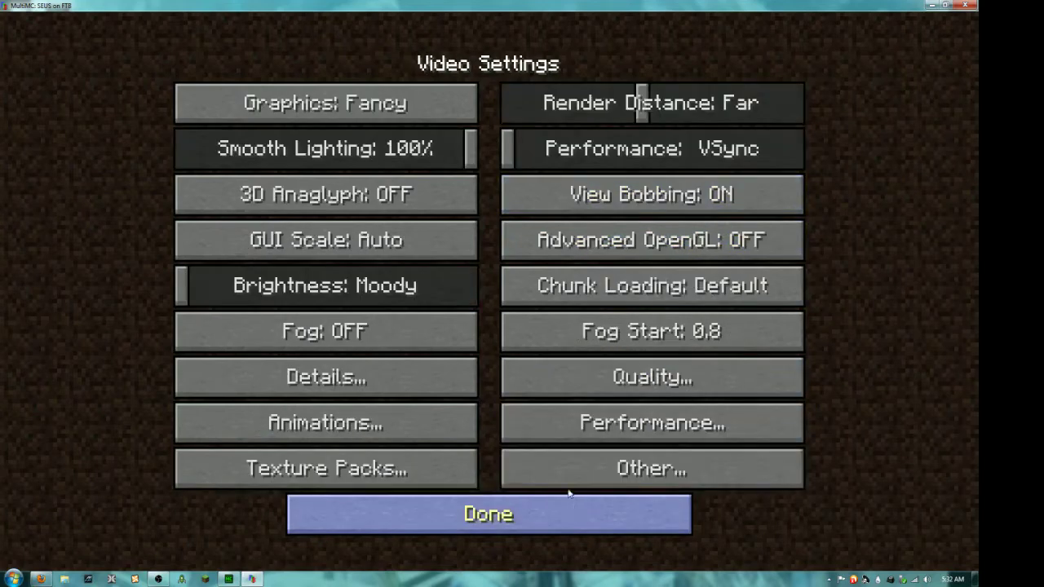
Review the performance and other video settings, set Render Distance to Normal and Performance to 60 FPS, and return to the title screen.
left_click(596, 424)
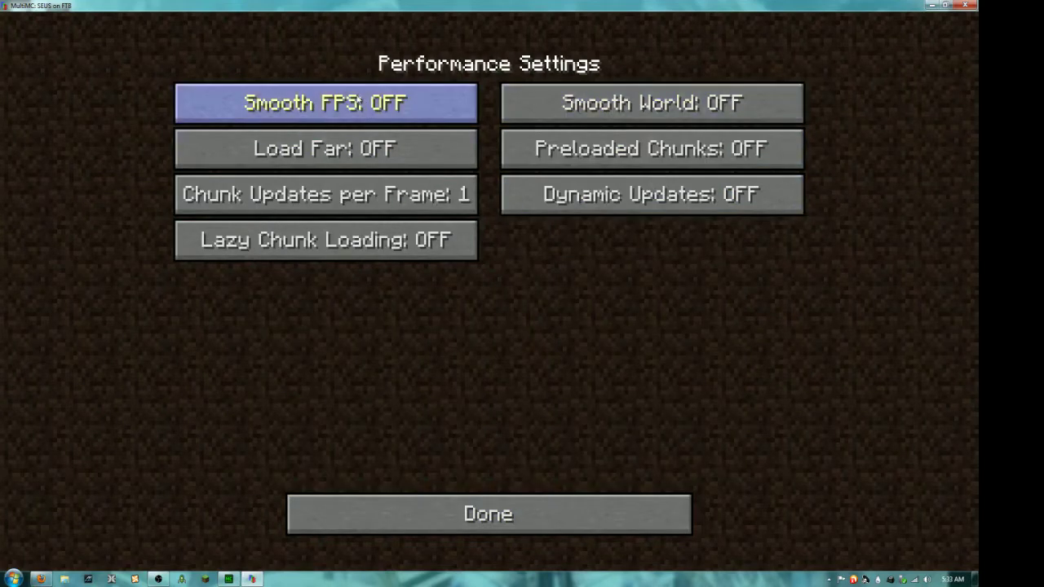
left_click(512, 528)
left_click(667, 453)
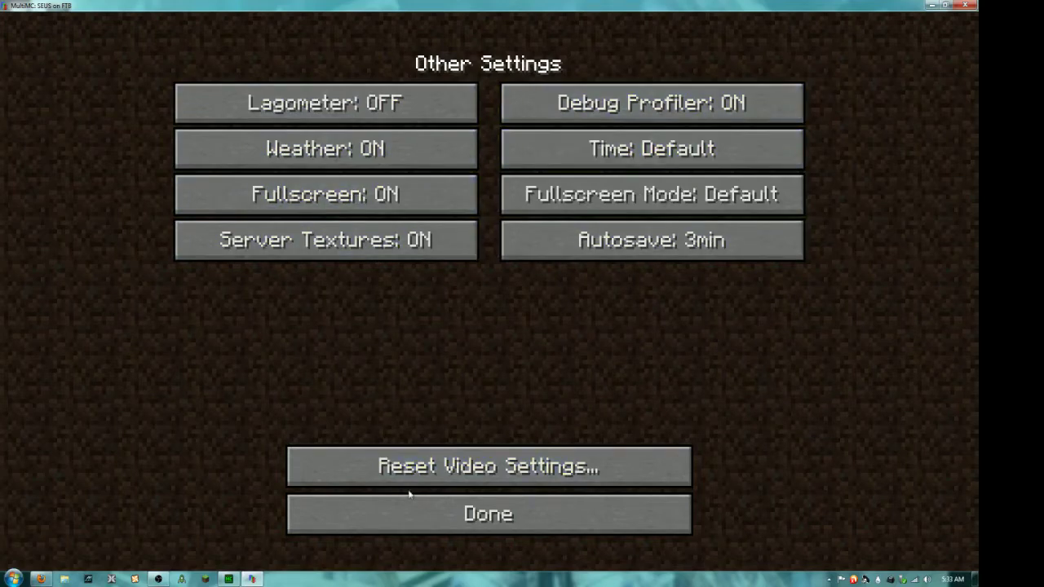
left_click(418, 521)
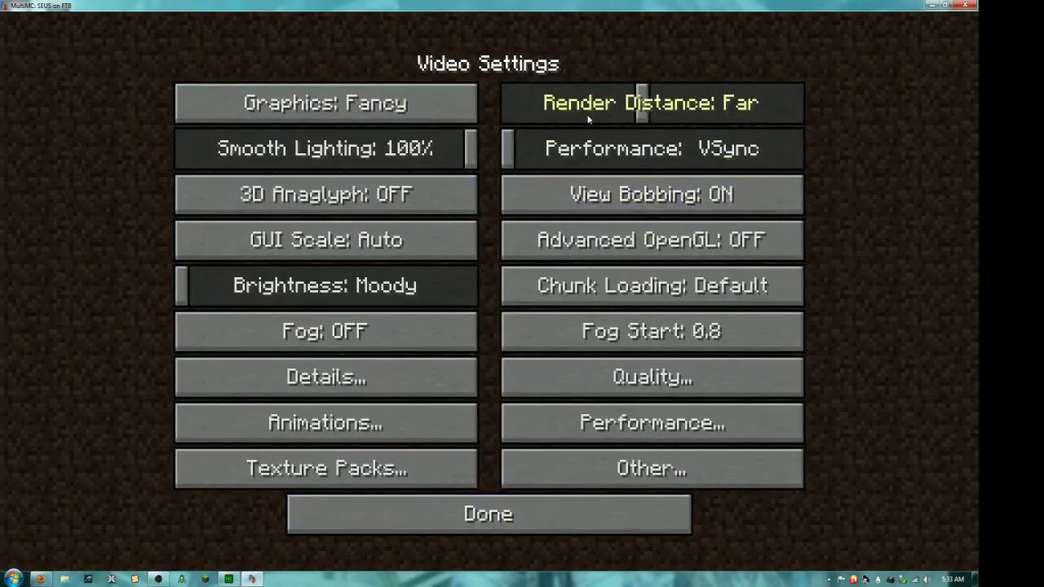
left_click_drag(642, 106, 571, 114)
left_click_drag(525, 145, 599, 156)
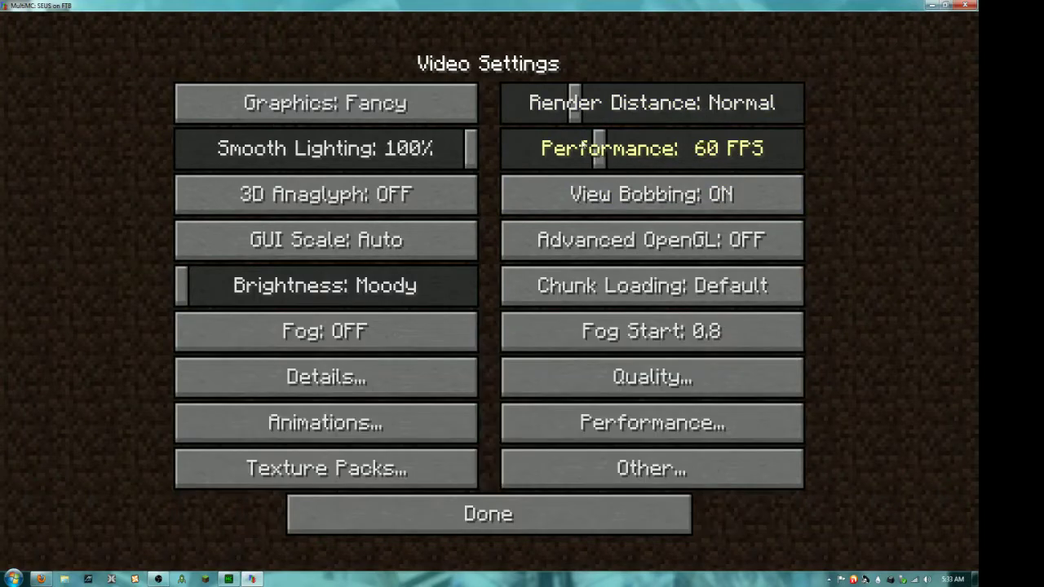
left_click(529, 514)
left_click(527, 492)
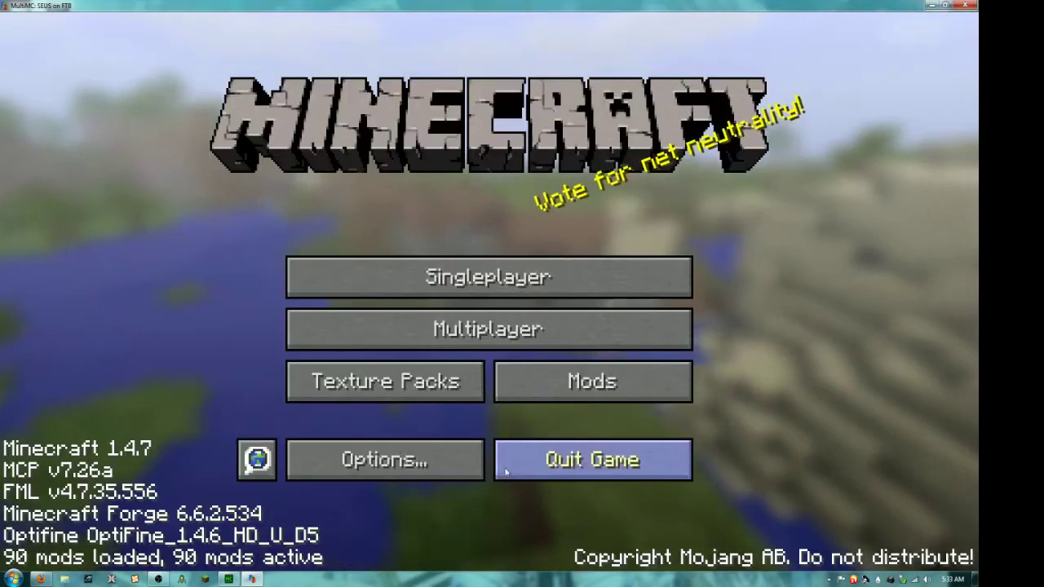
Set up a new singleplayer world in Creative mode with the seed "water falls".
left_click(828, 579)
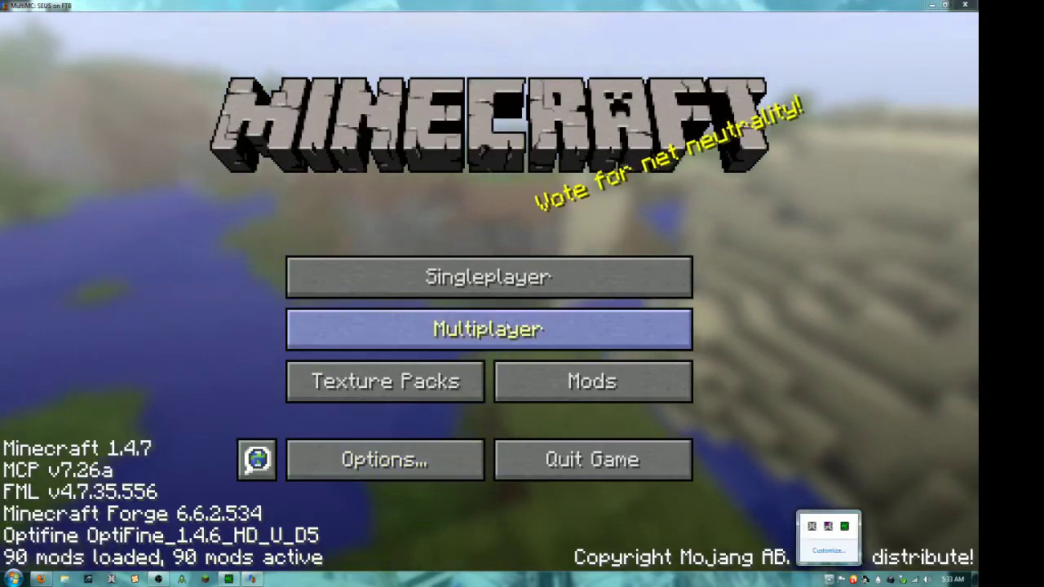
left_click(512, 279)
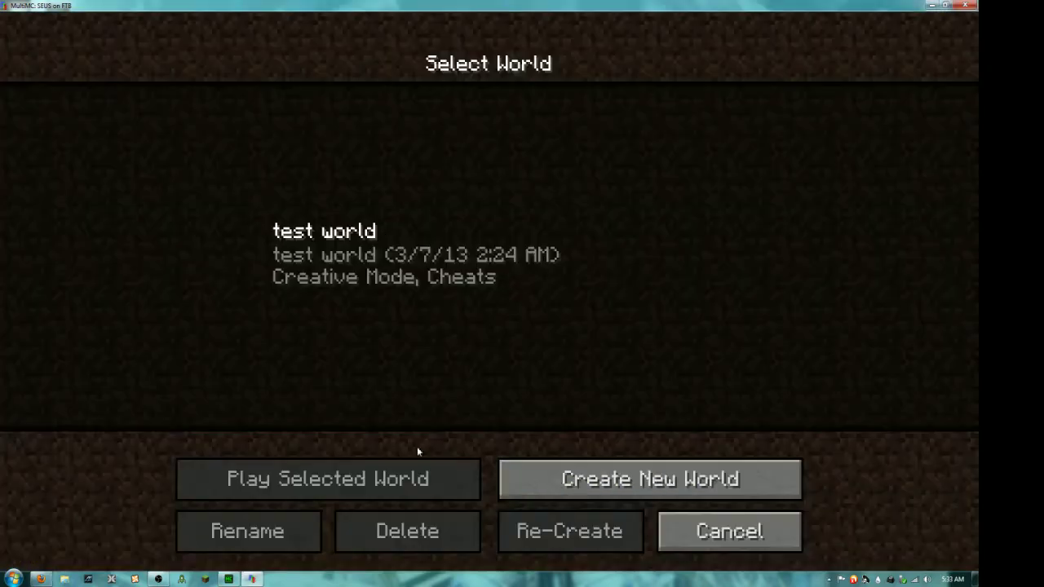
left_click(538, 480)
left_click(426, 290)
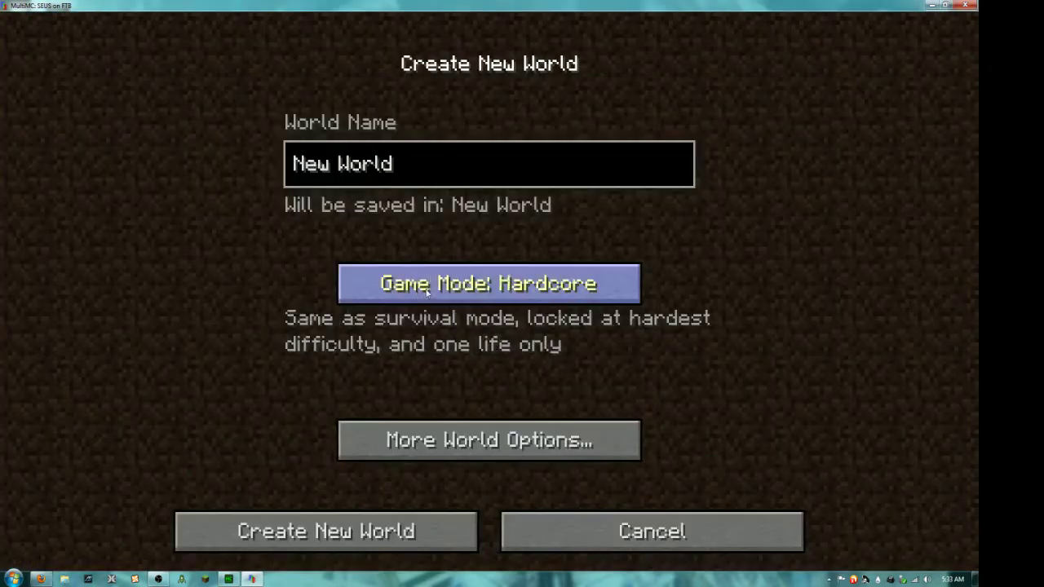
left_click(426, 290)
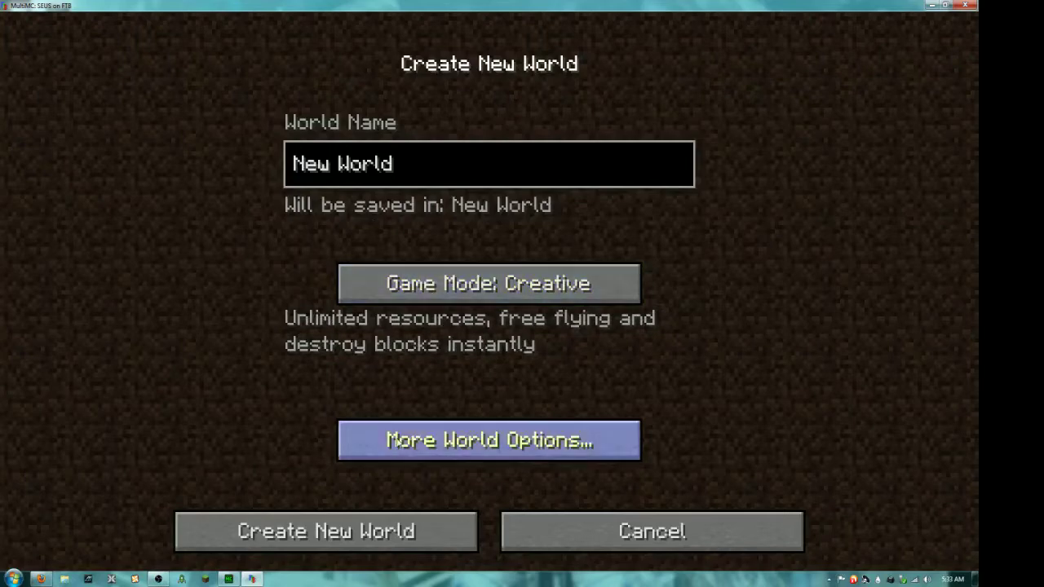
left_click(489, 440)
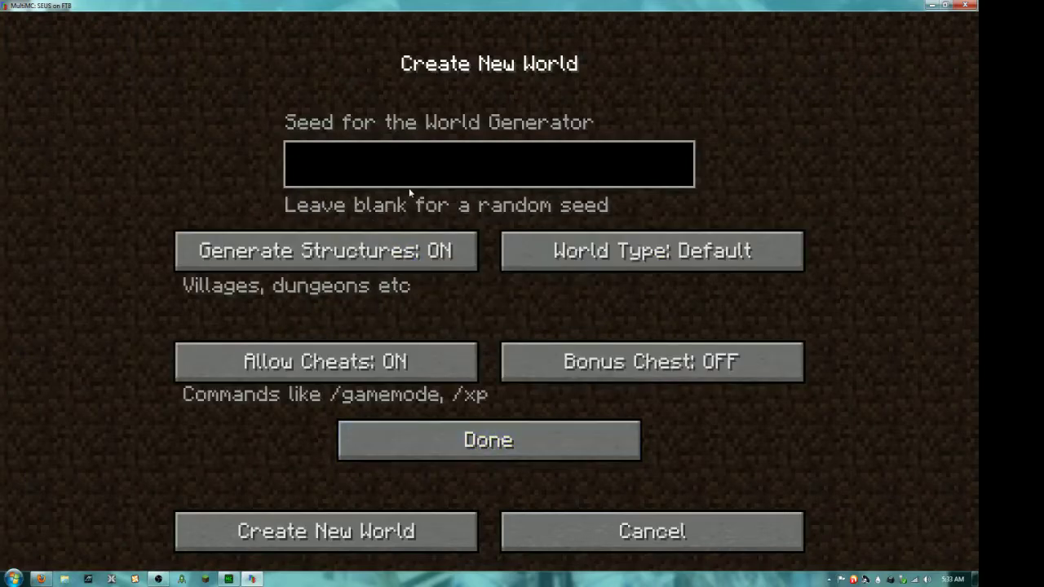
type("water falls")
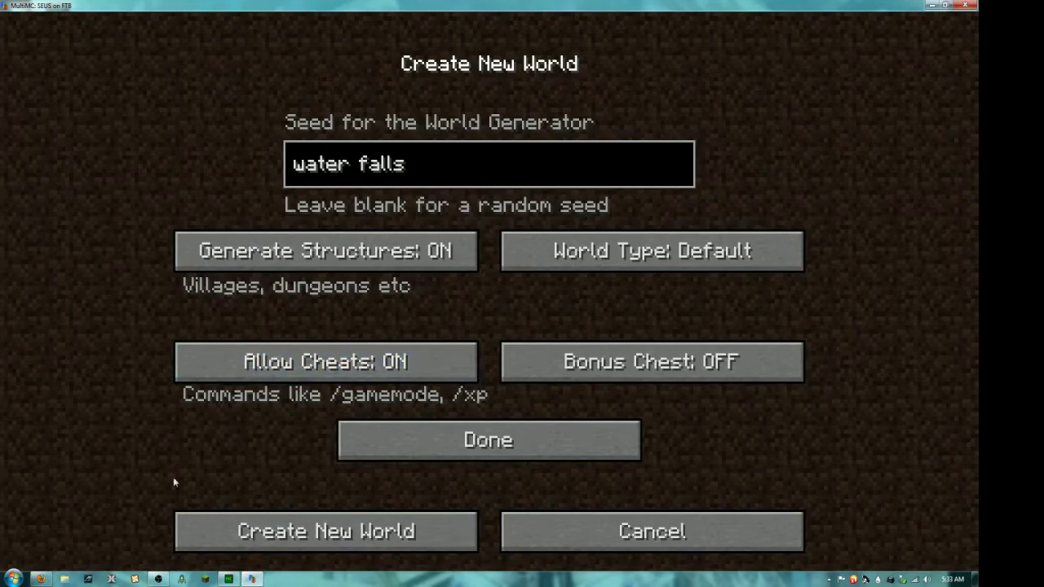
Launch Fraps from the installed programs to overlay the frame rate on the game.
left_click(828, 578)
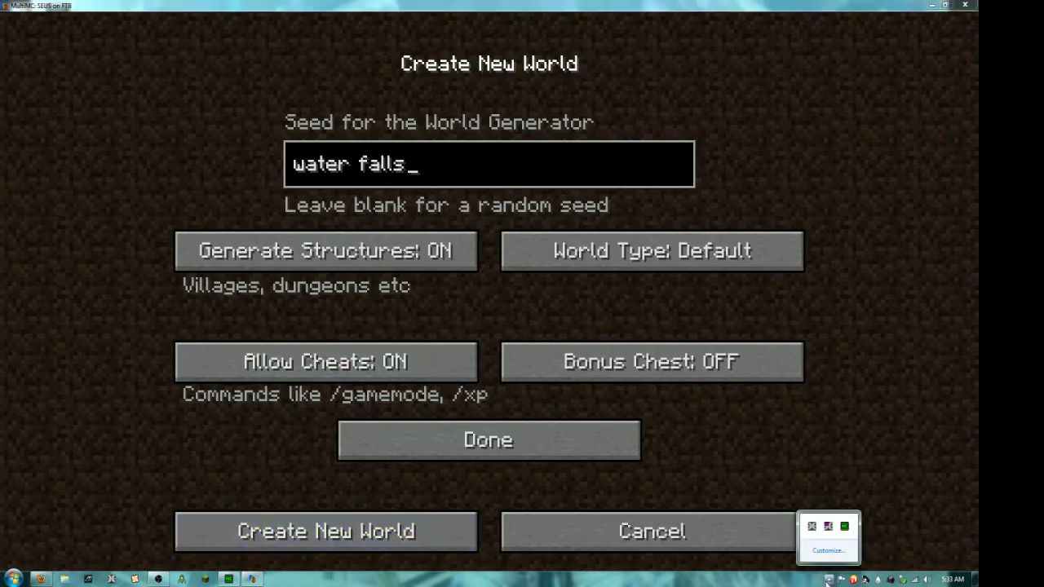
left_click(13, 579)
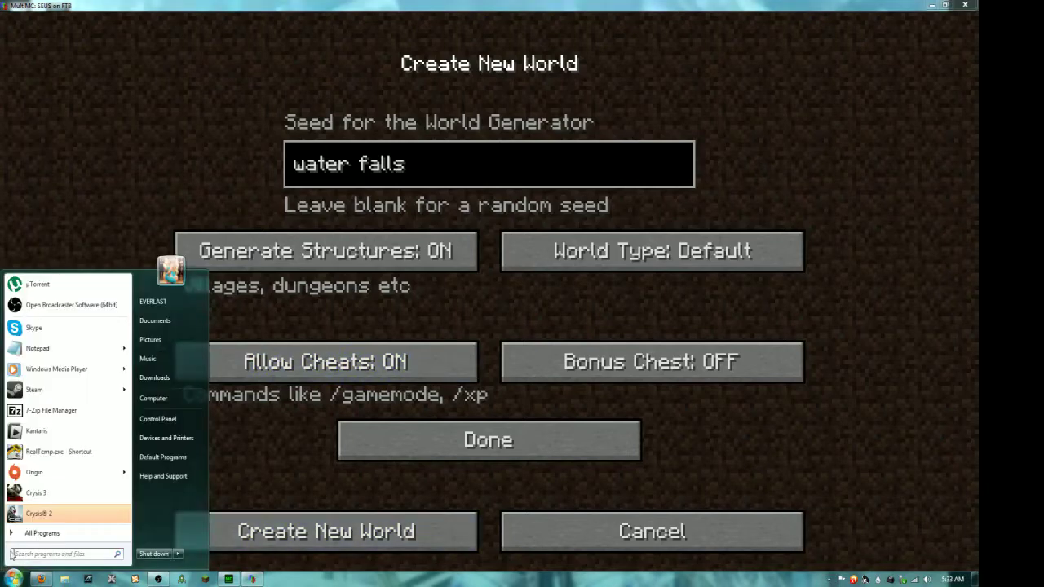
left_click(14, 534)
scroll(20, 484, "down", 5)
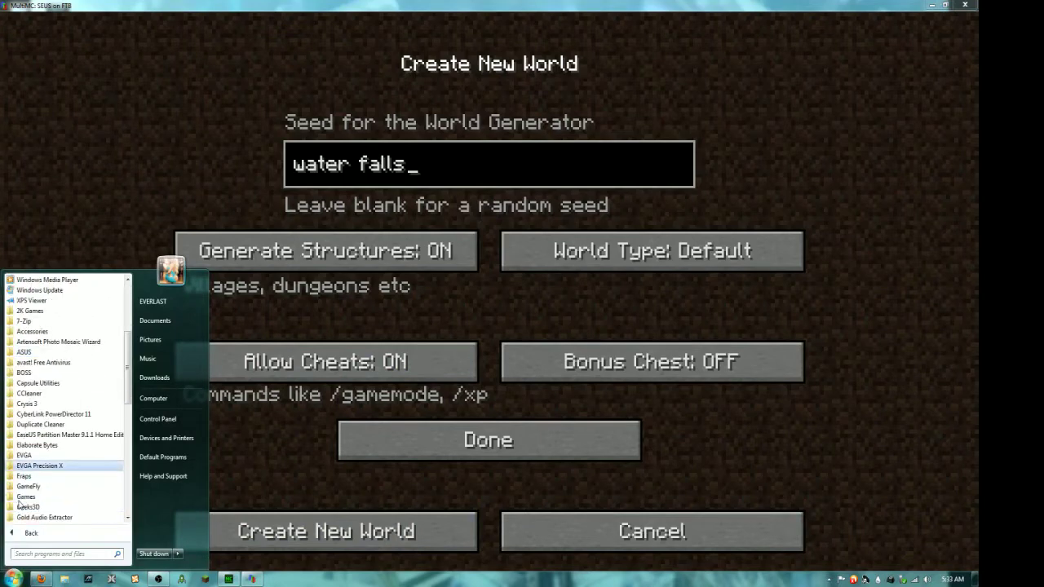
left_click(24, 476)
left_click(30, 487)
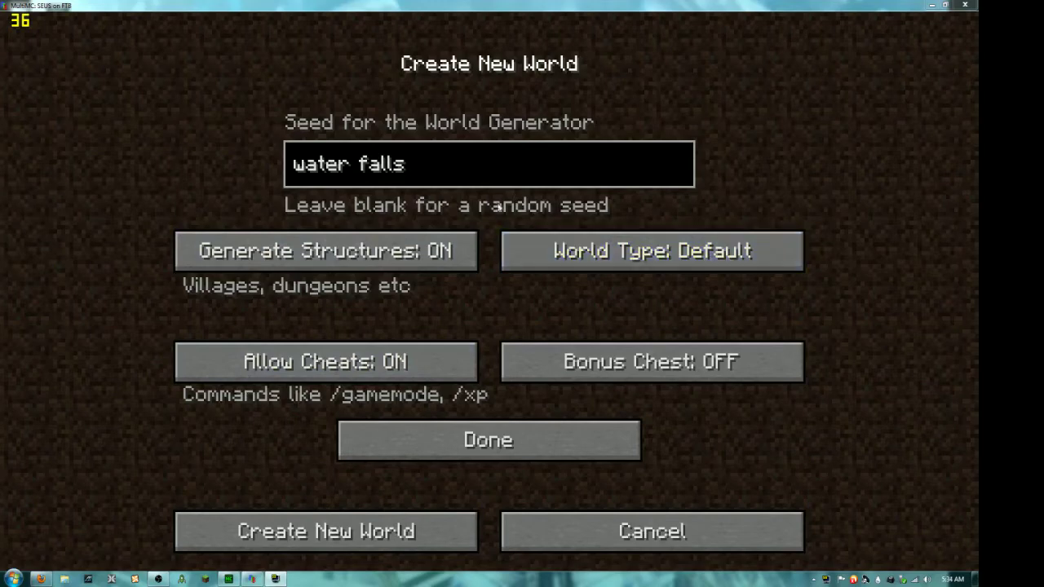
Close the additional world options and generate the new Creative world.
left_click(479, 446)
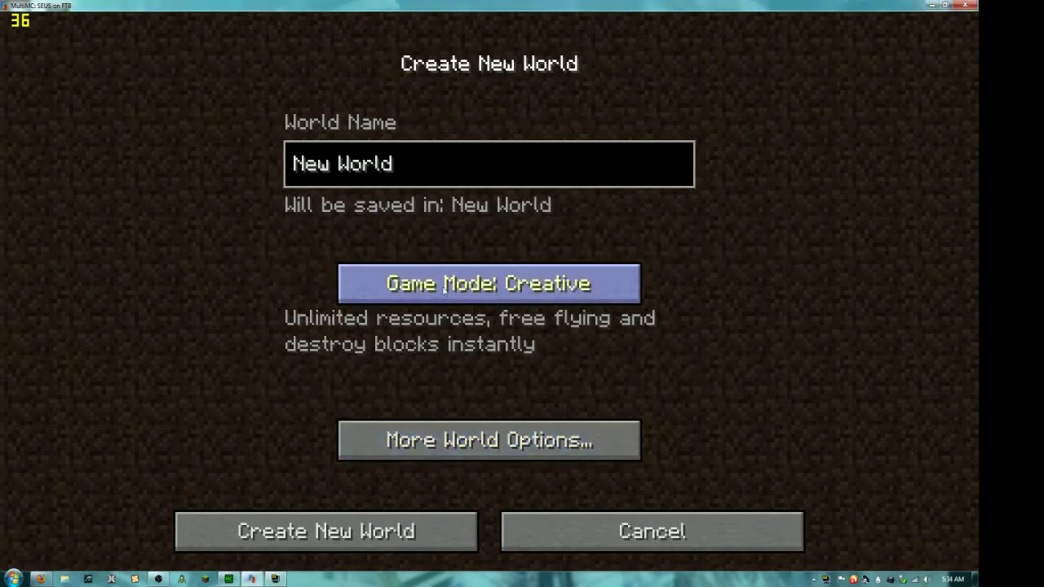
left_click(387, 531)
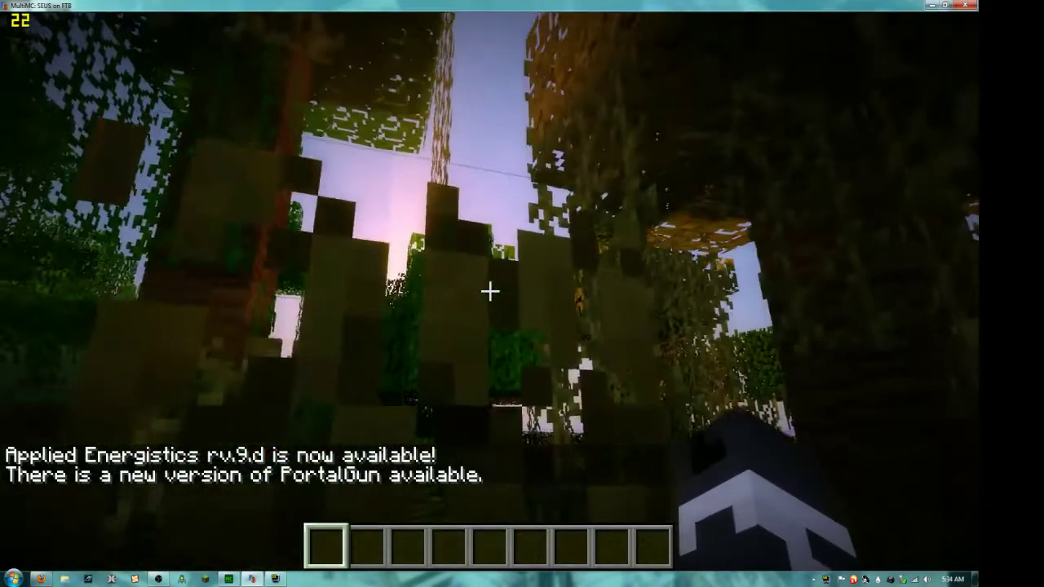
left_click(490, 292)
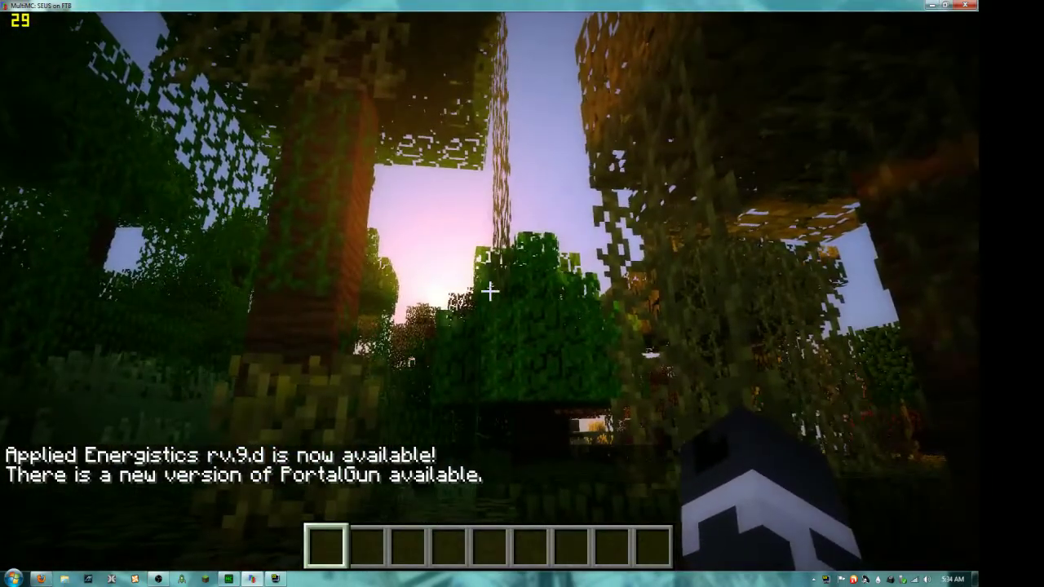
Browse the creative inventory's mod item categories from page 1 to page 5, then close the inventory.
key("e")
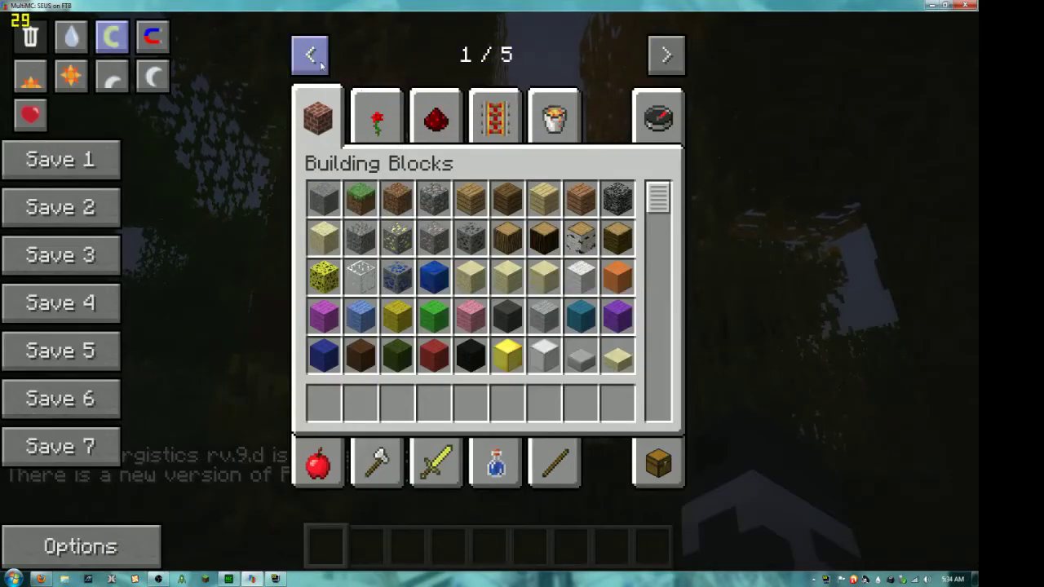
left_click(674, 75)
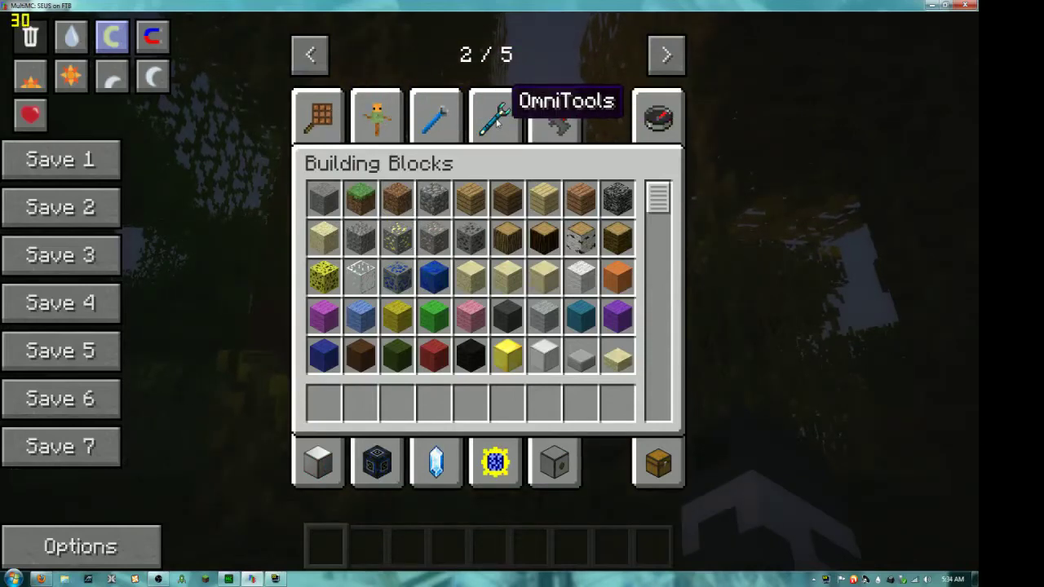
left_click(664, 55)
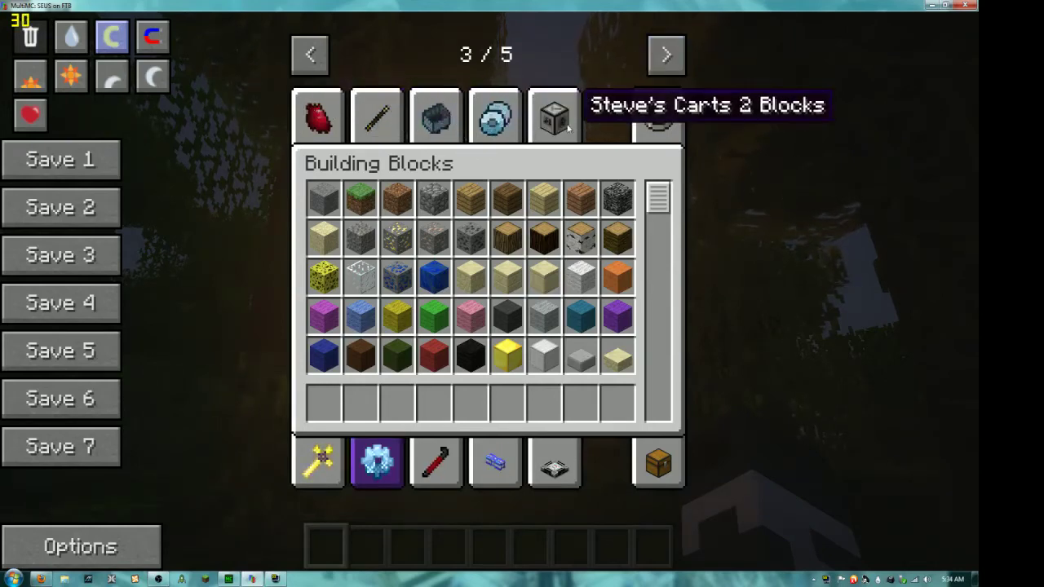
left_click(677, 71)
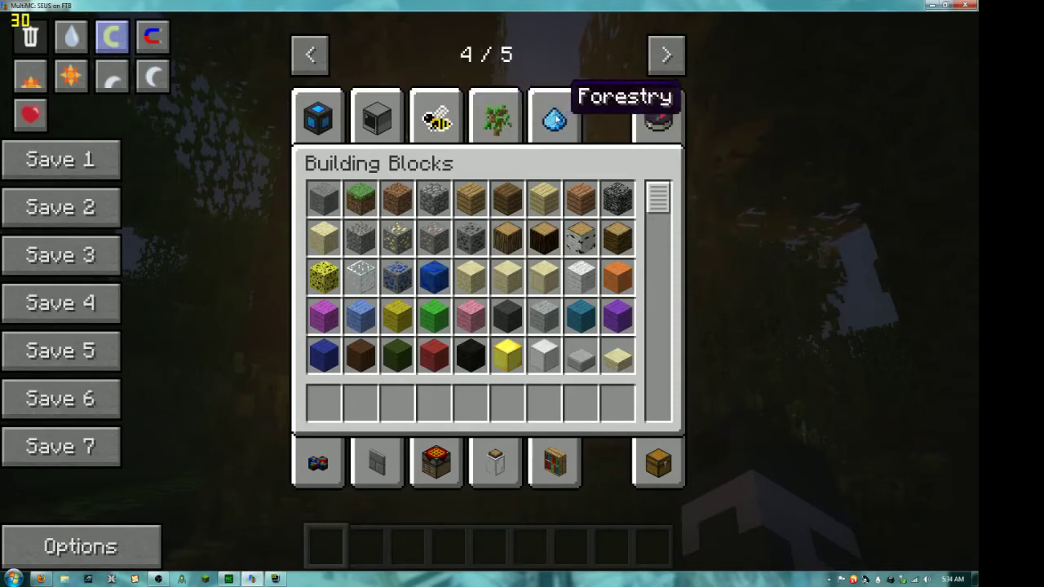
left_click(664, 69)
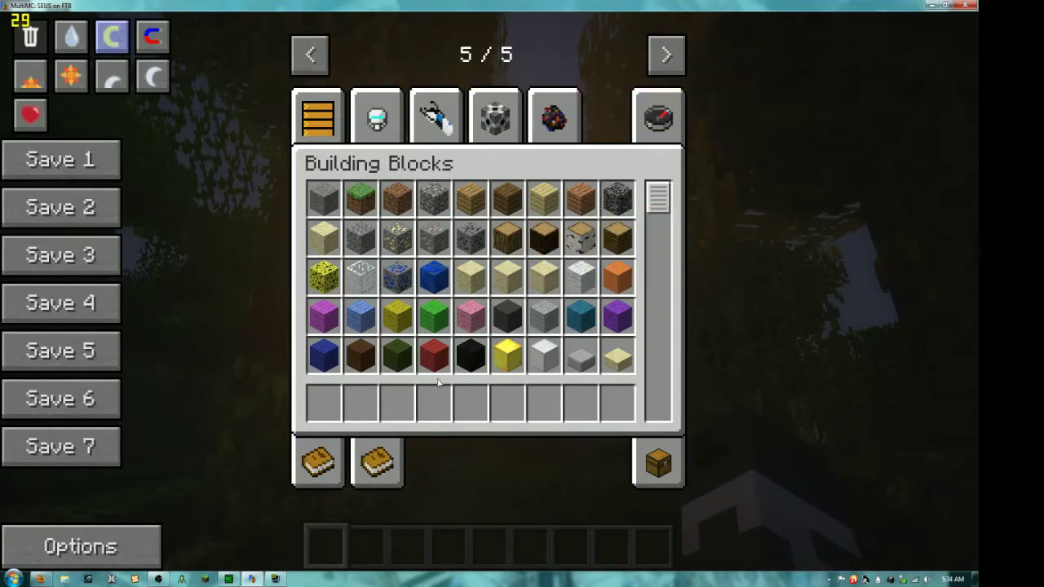
key("e")
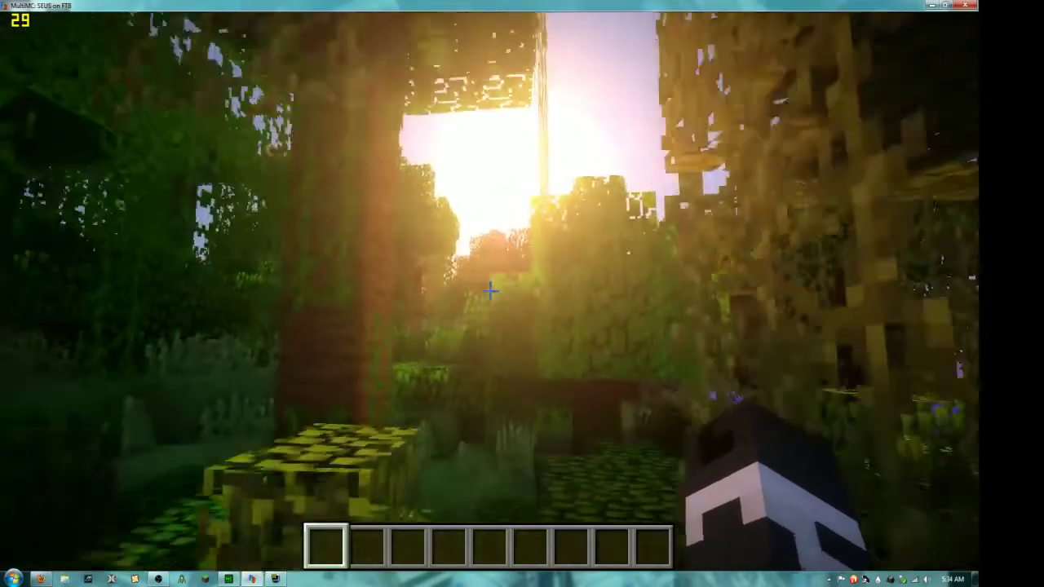
Travel forward through the forest and over the treetops to the water to examine the shader lighting and frame rate.
key("w")
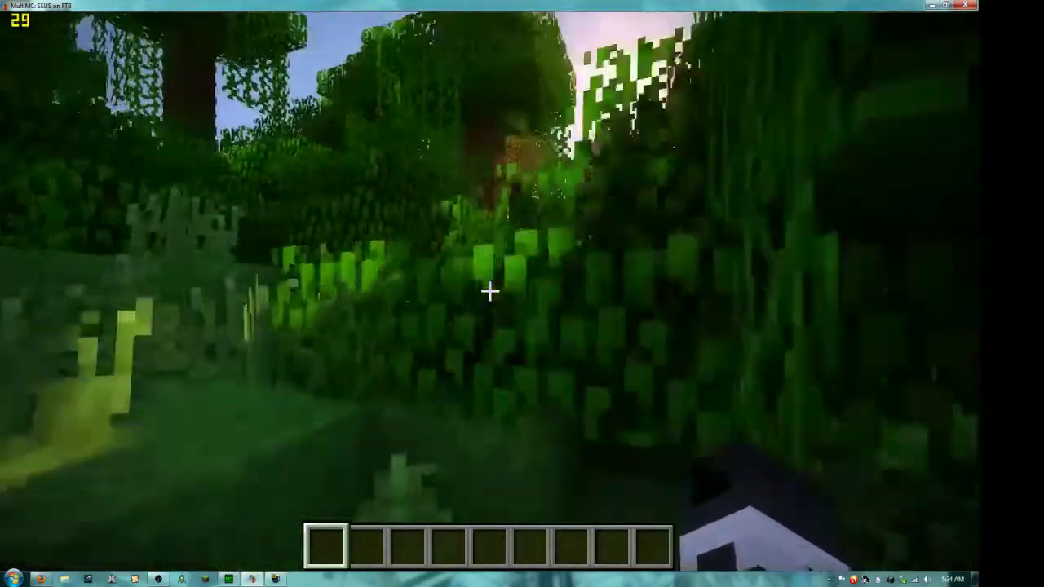
key("w")
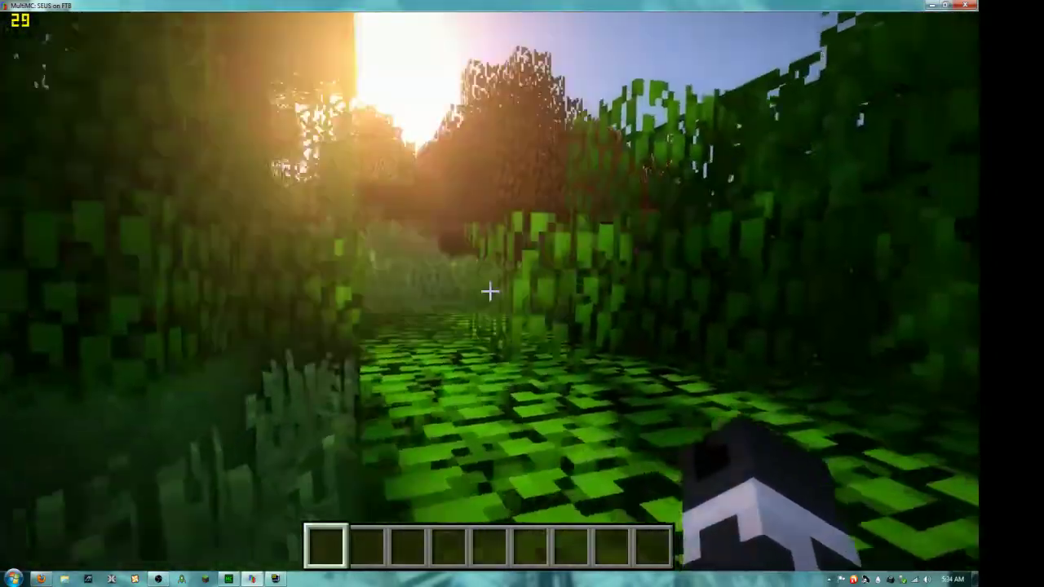
key("w")
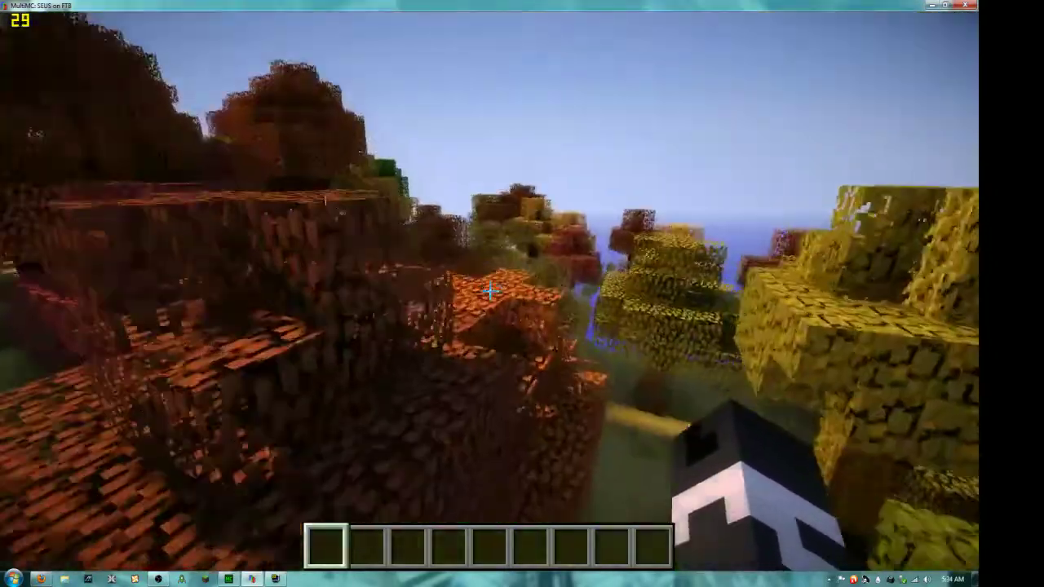
key("w")
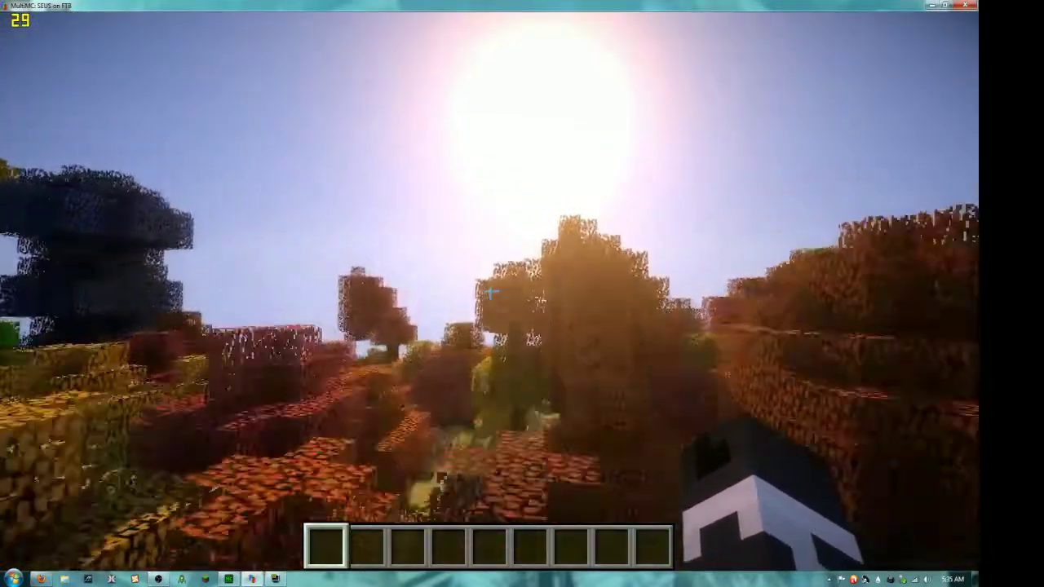
key("w")
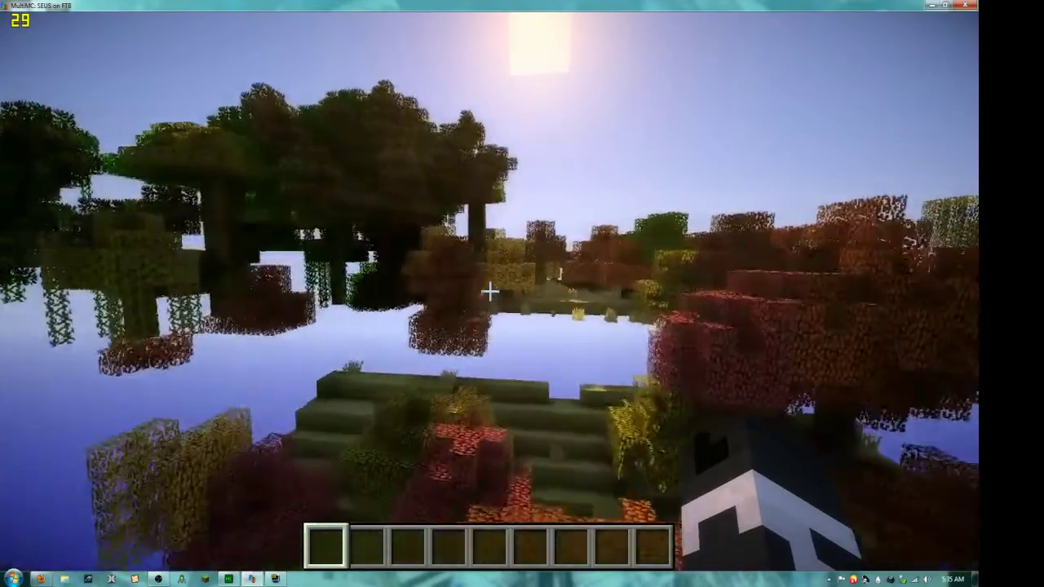
Travel over the trees to the river, go underwater and climb onto the grassy bank to examine the water shading.
key("w")
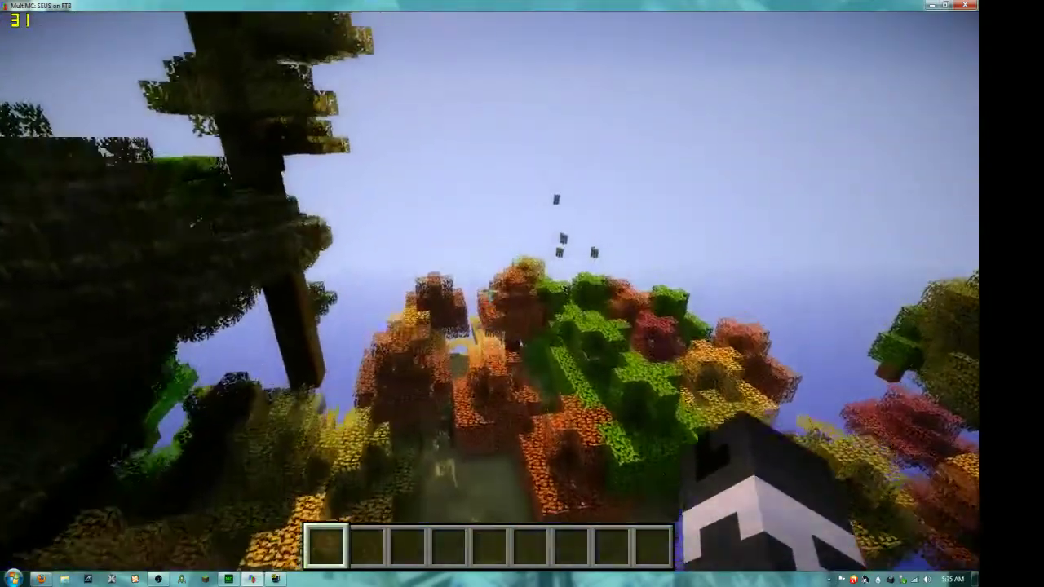
key("space")
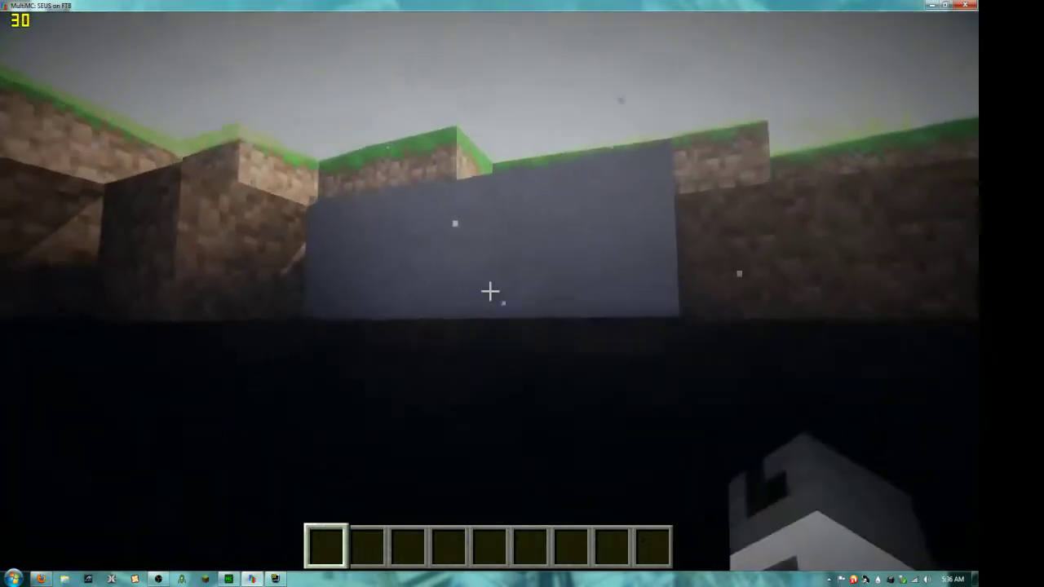
key("space")
key("w")
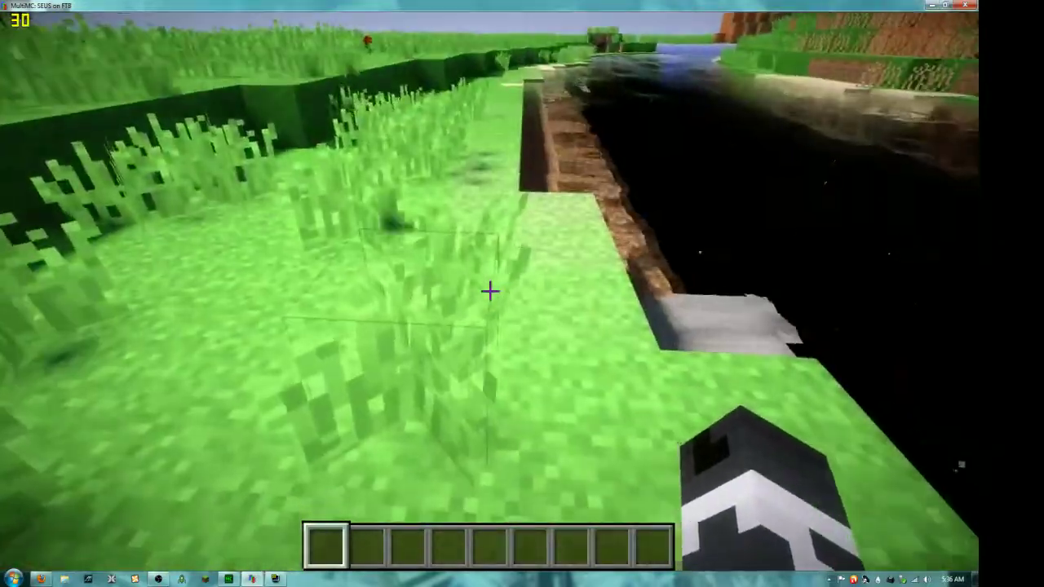
Pause the game and check the Detail Settings within the video settings for water options.
key("e")
key("e")
key("Escape")
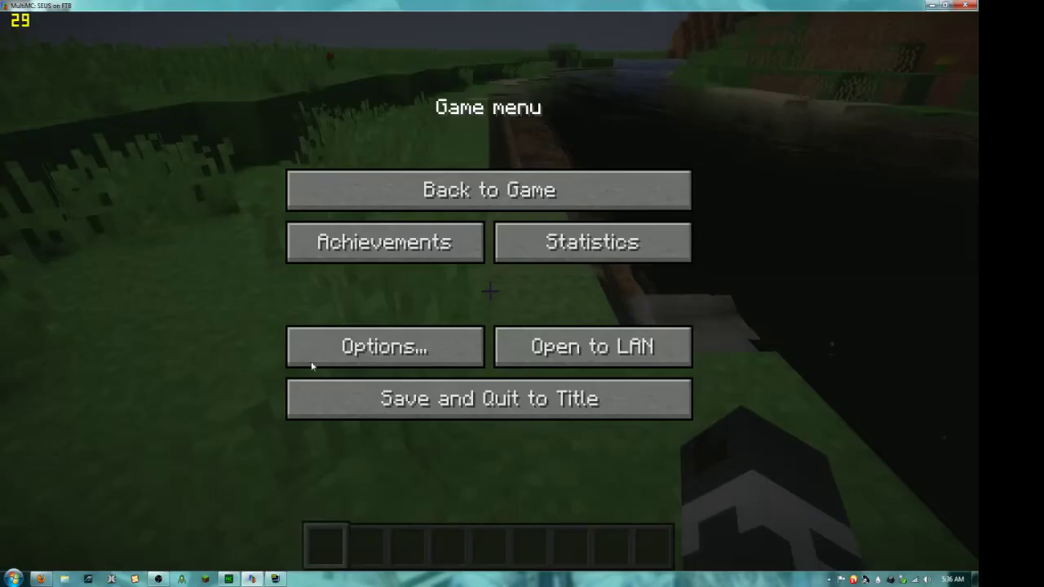
left_click(340, 359)
left_click(302, 324)
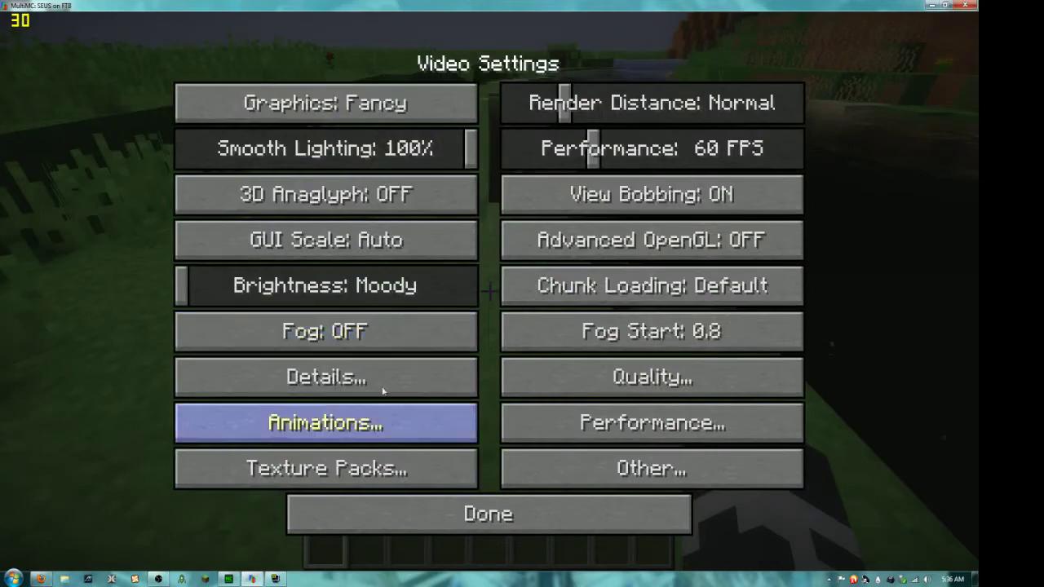
left_click(324, 378)
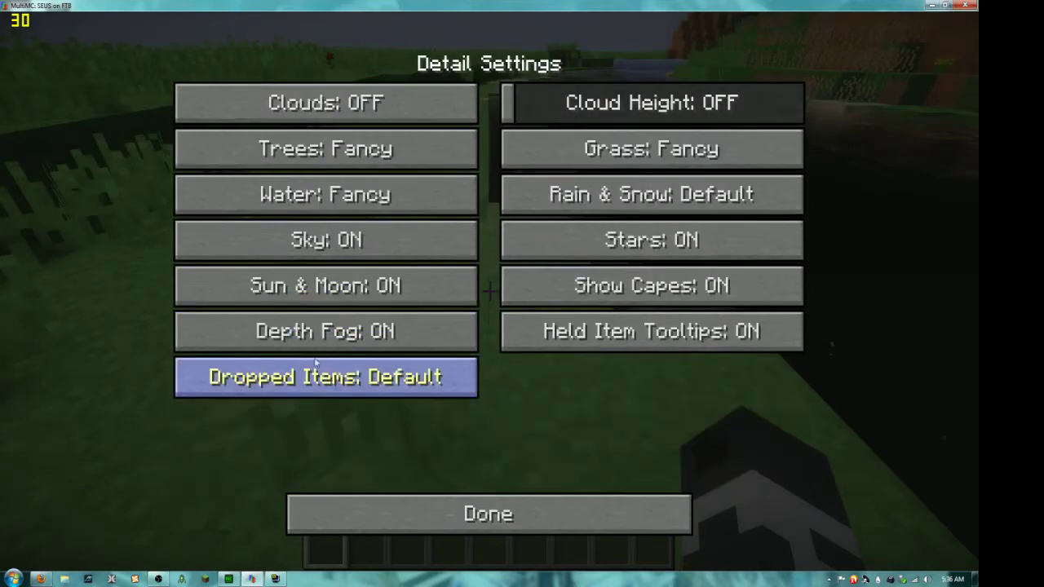
left_click(485, 515)
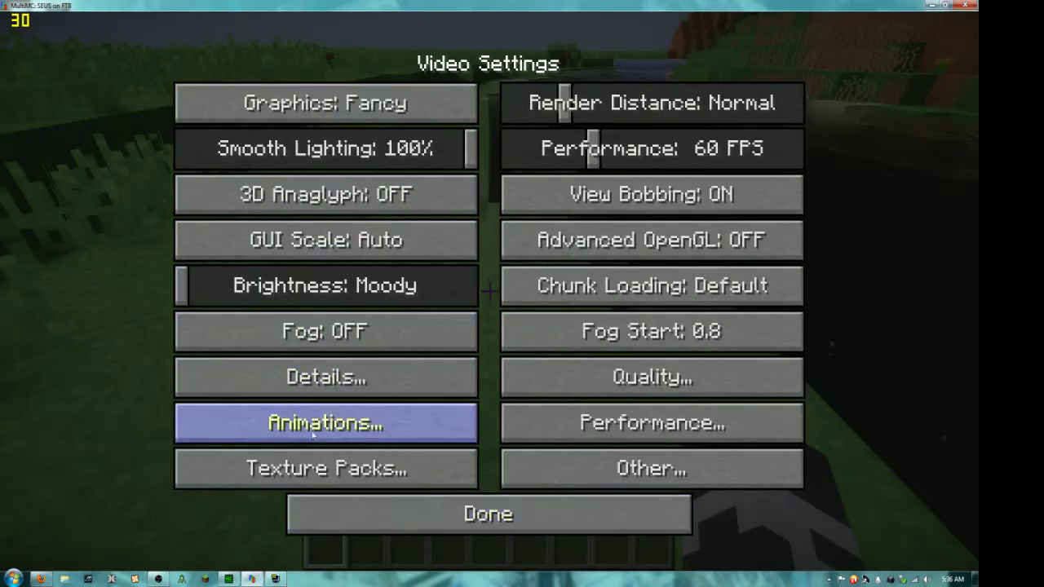
Turn Clear Water on in the video quality settings and return to the game.
left_click(649, 375)
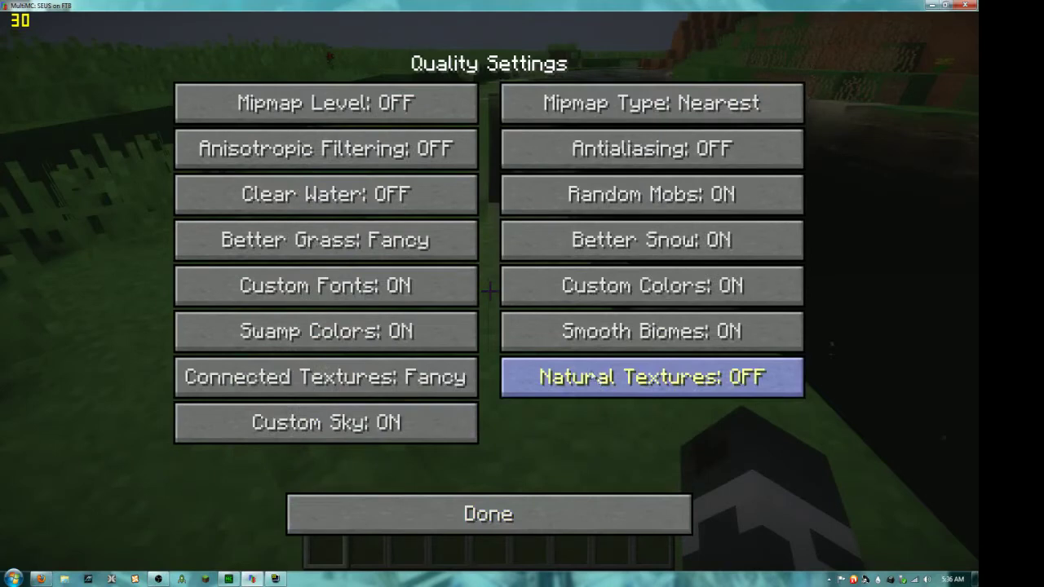
left_click(333, 194)
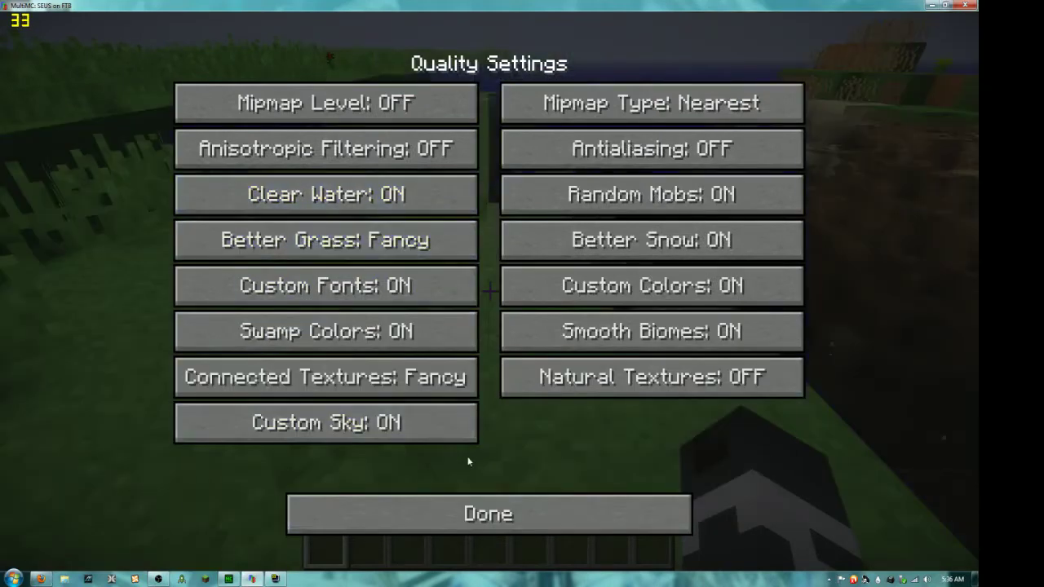
left_click(515, 522)
left_click(519, 511)
left_click(515, 510)
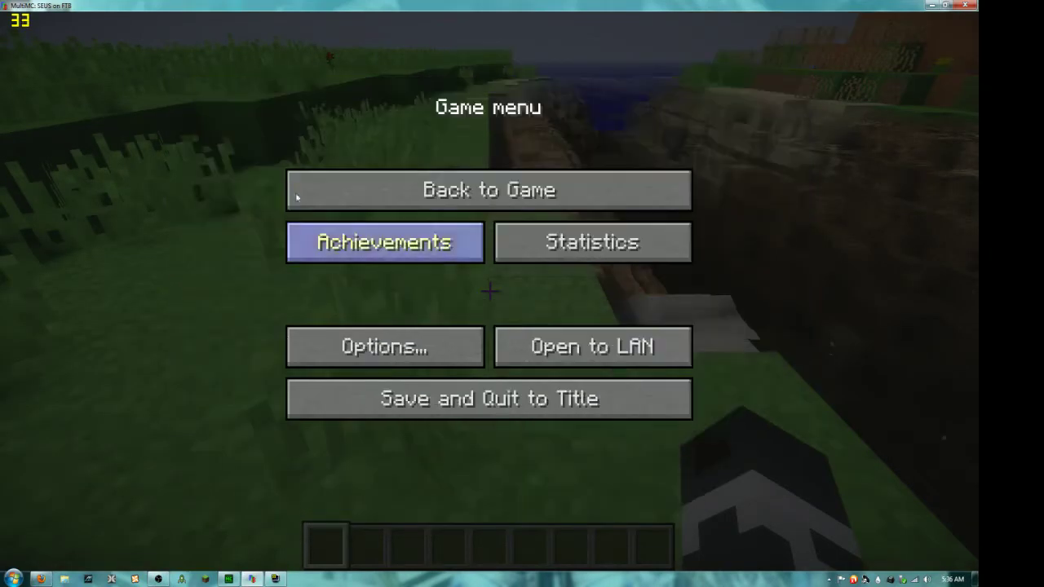
left_click(489, 190)
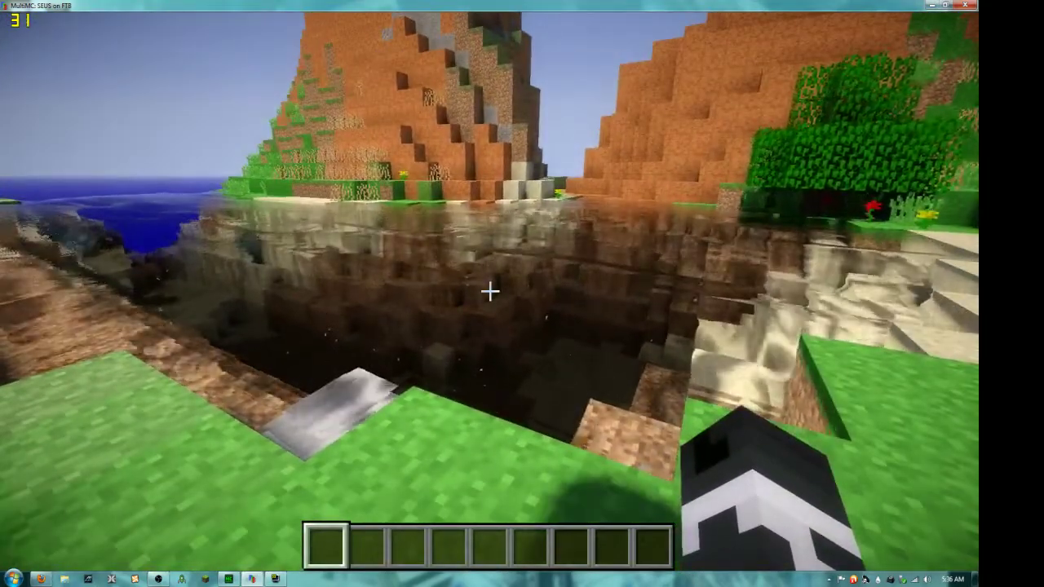
Dive into the river and swim along its bed to examine the underwater clarity and lighting.
key("w")
key("w")
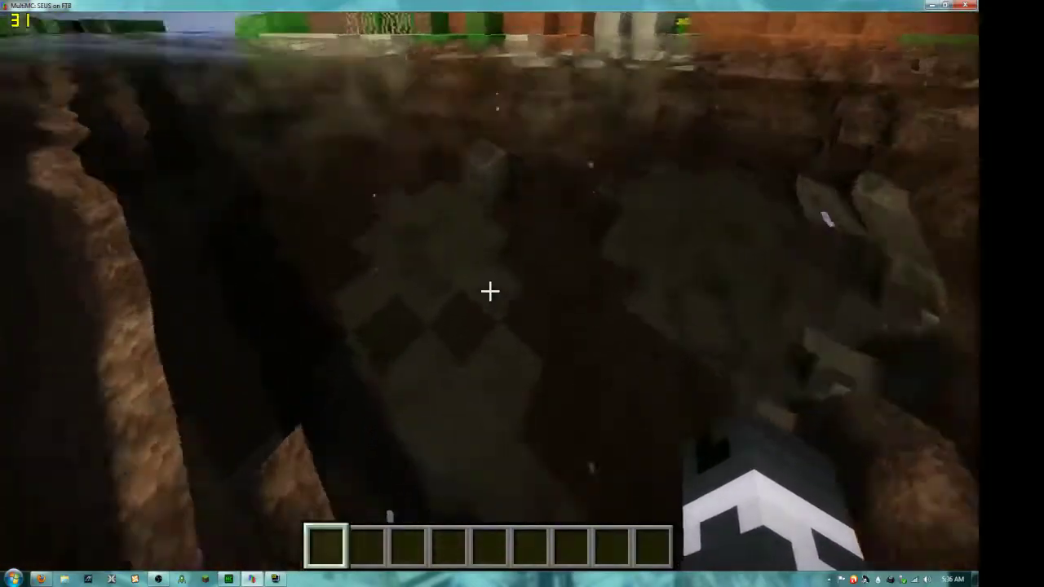
key("w")
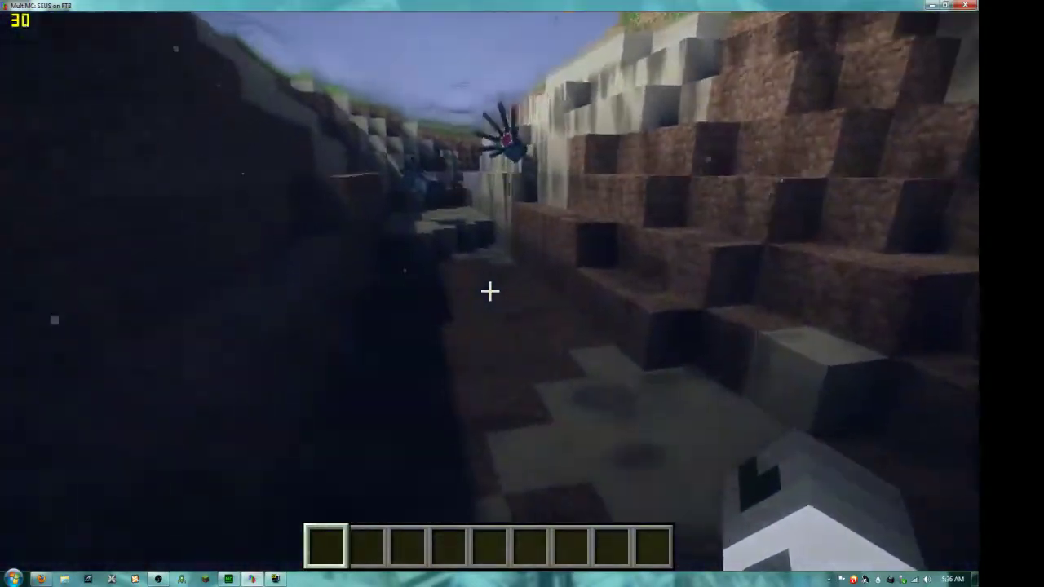
key("w")
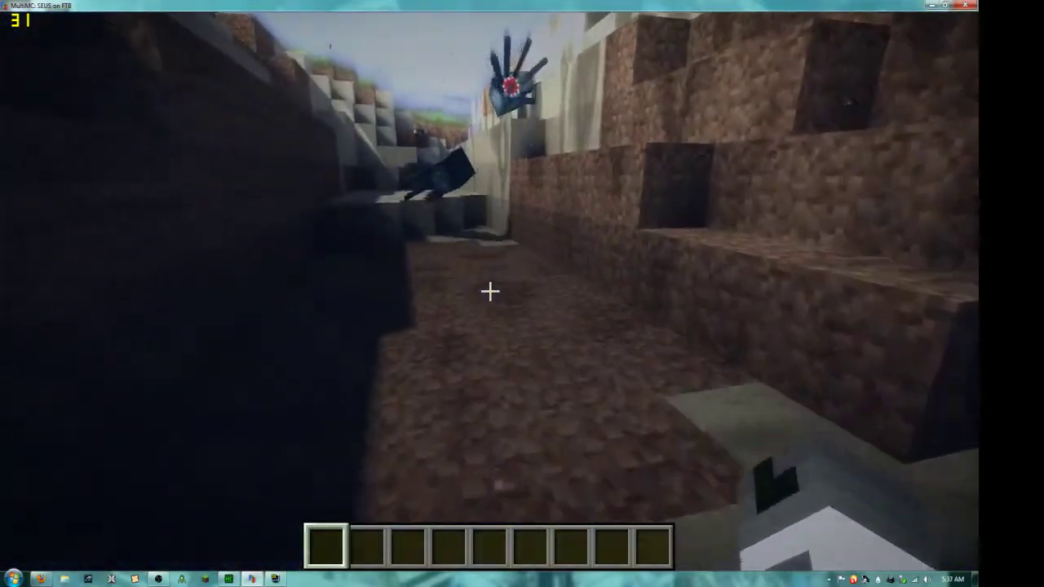
key("w")
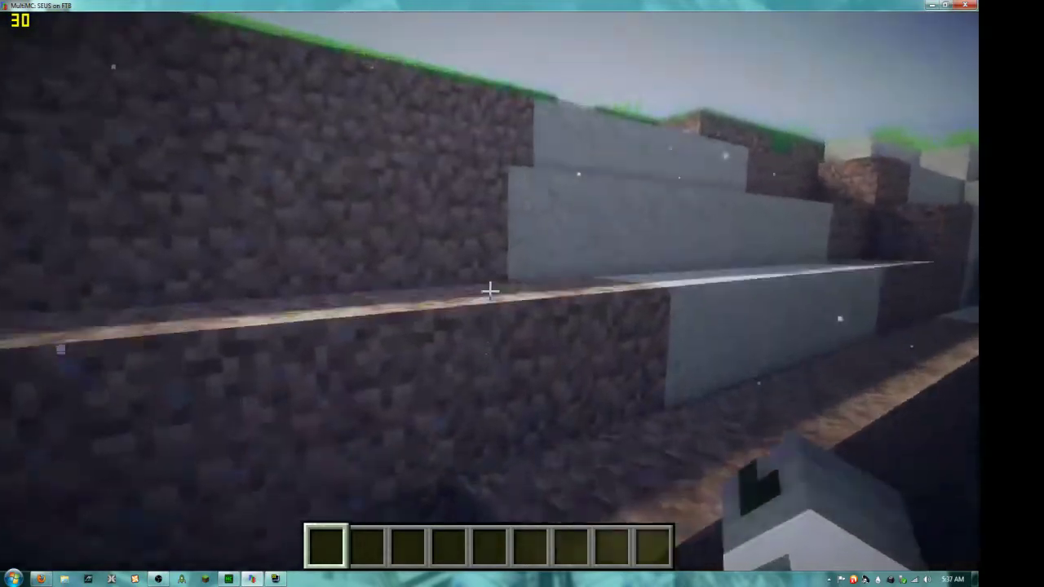
key("w")
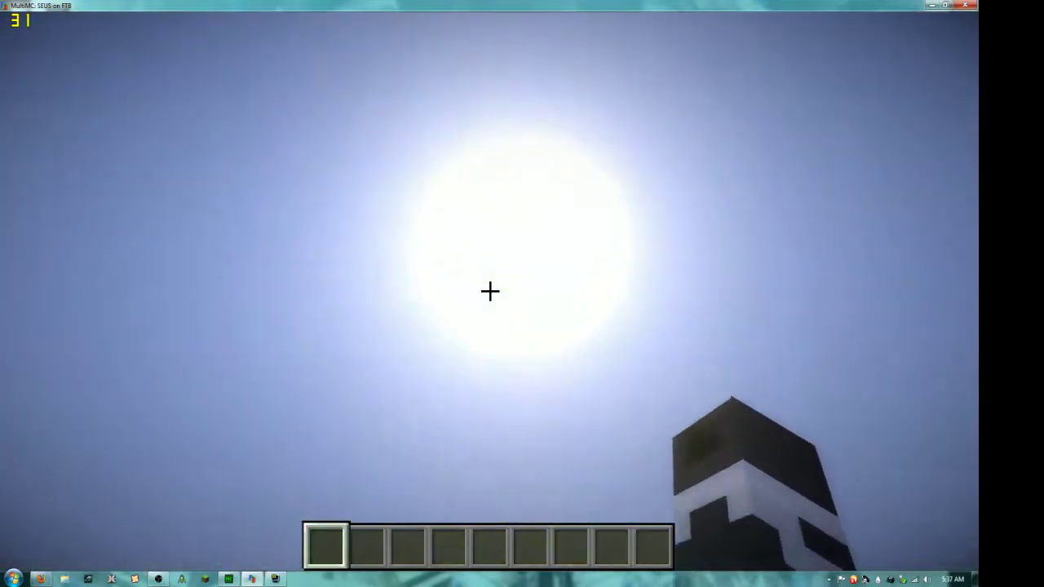
Fly above the grassland and back between the orange mountains to examine the river and terrain from a distance.
key("w")
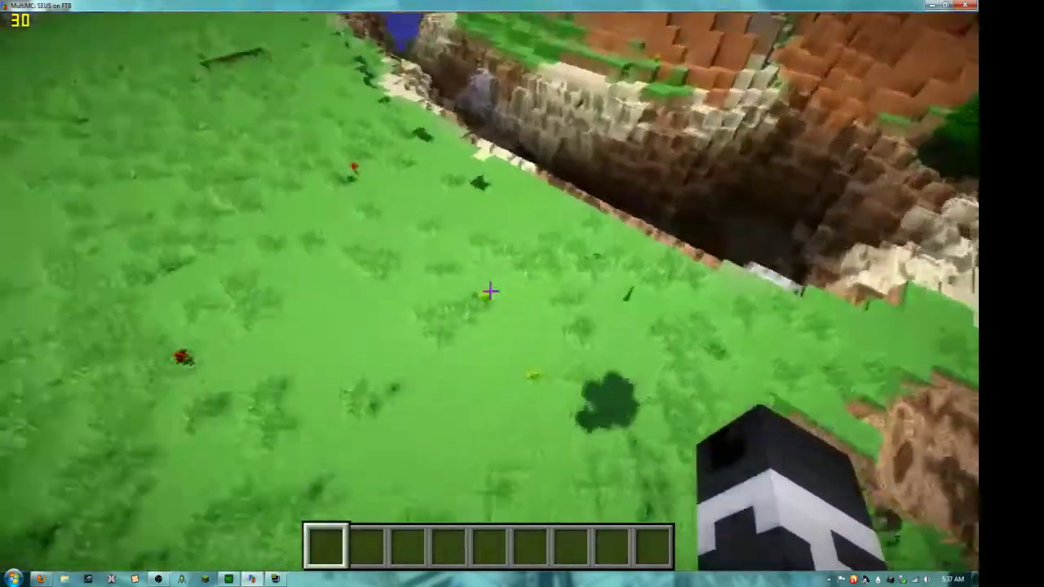
key("s")
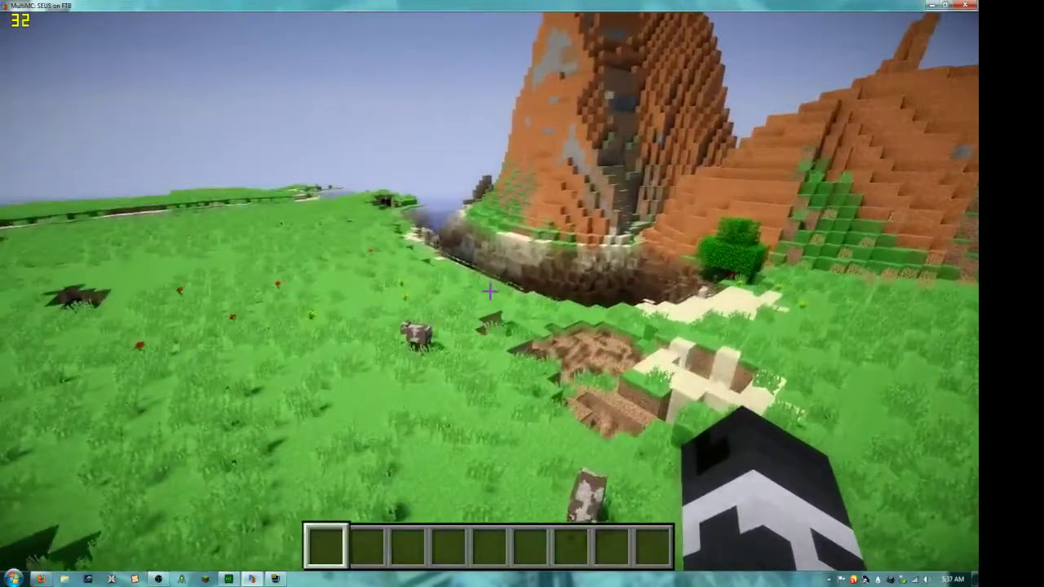
key("a")
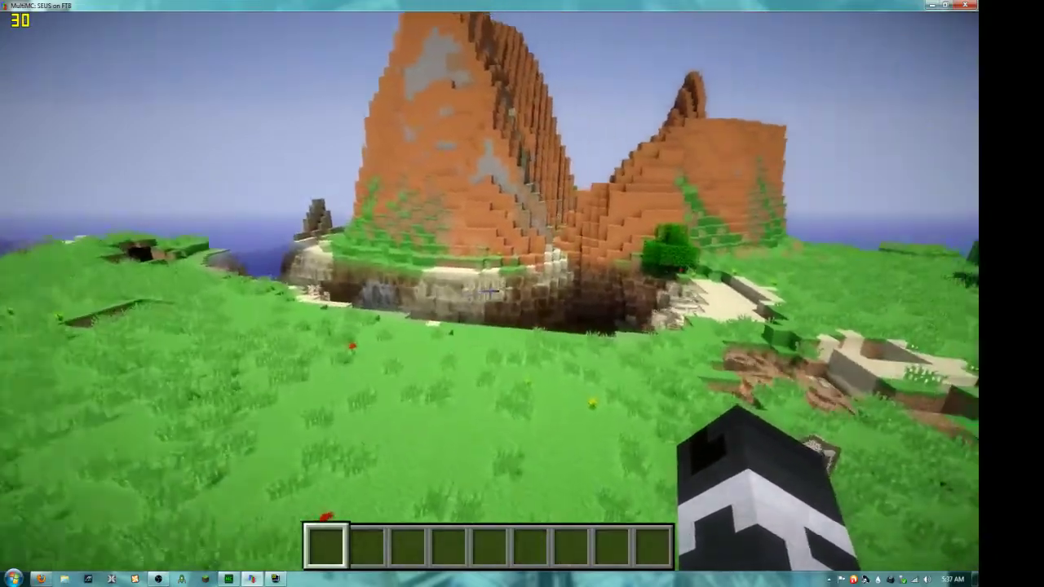
key("w")
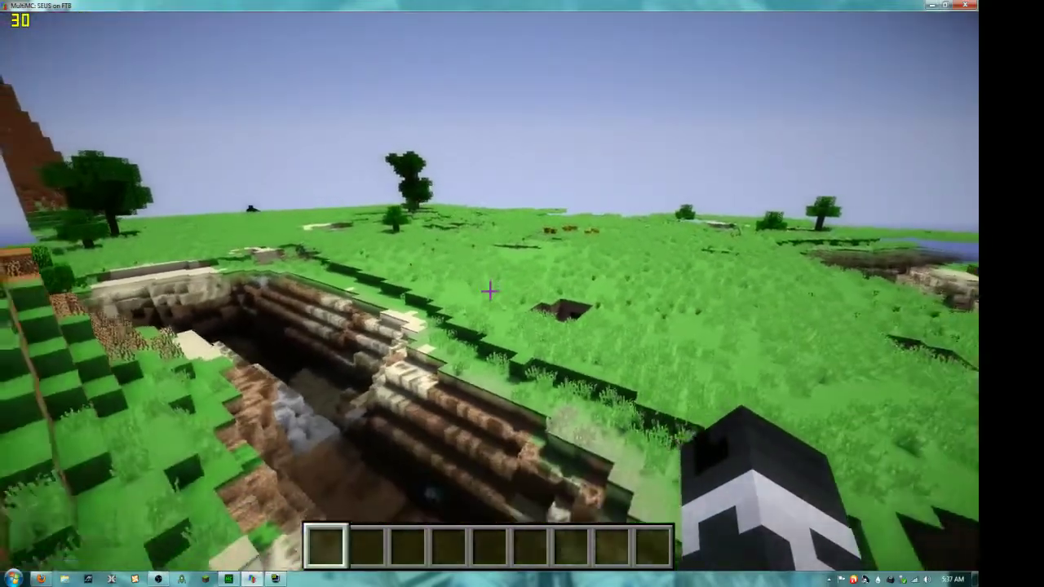
key("s")
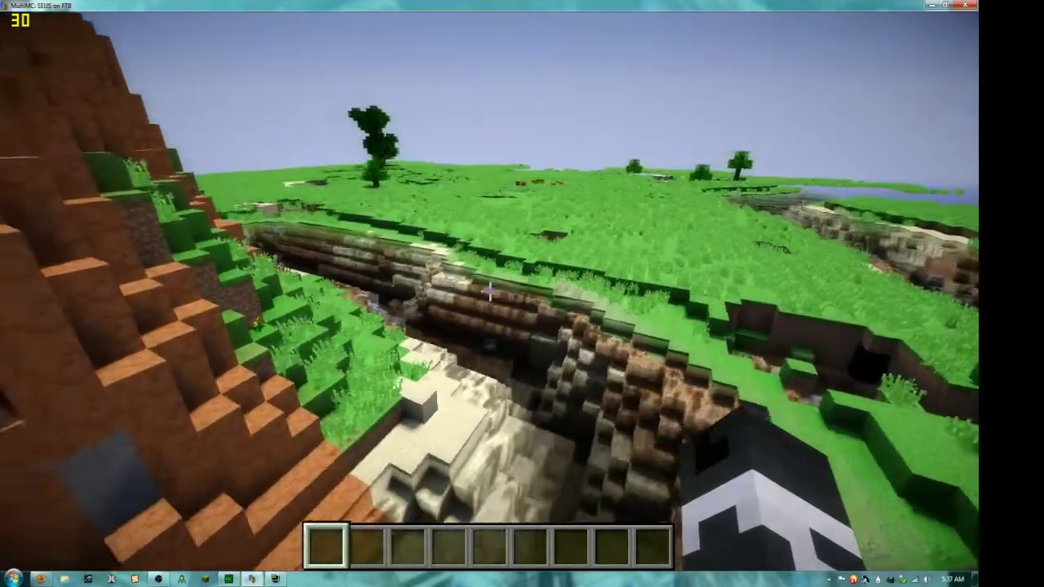
key("s")
key("a")
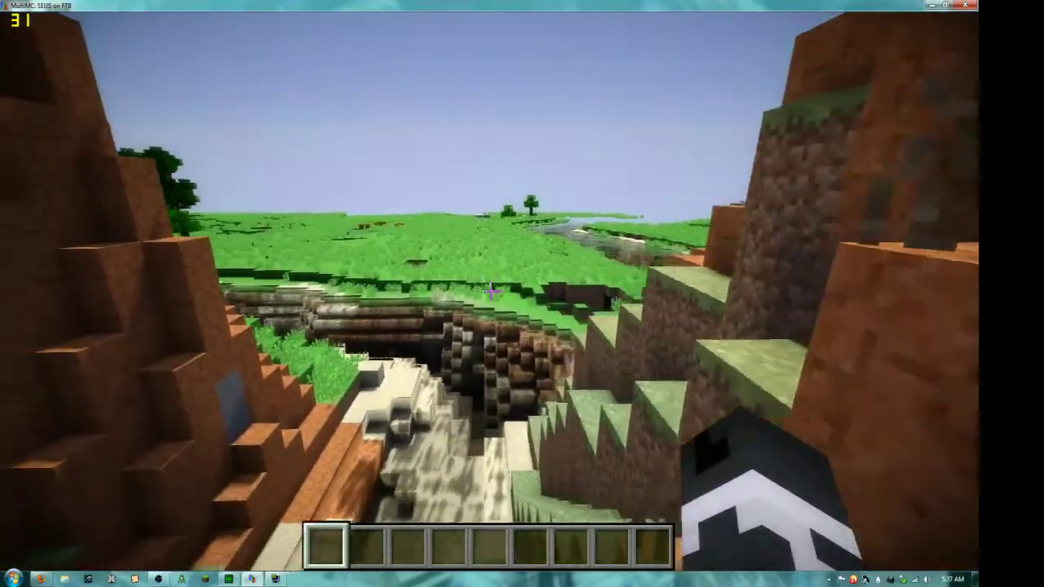
key("s")
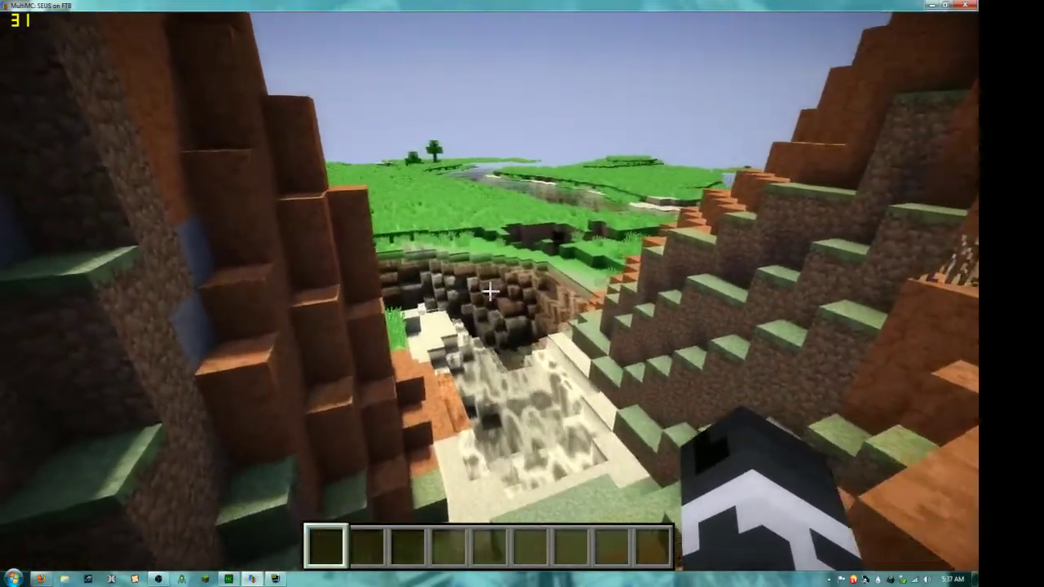
Fly high over the winding river and the coast to examine the clear water and frame rate from above.
key("w")
key("w")
key("w")
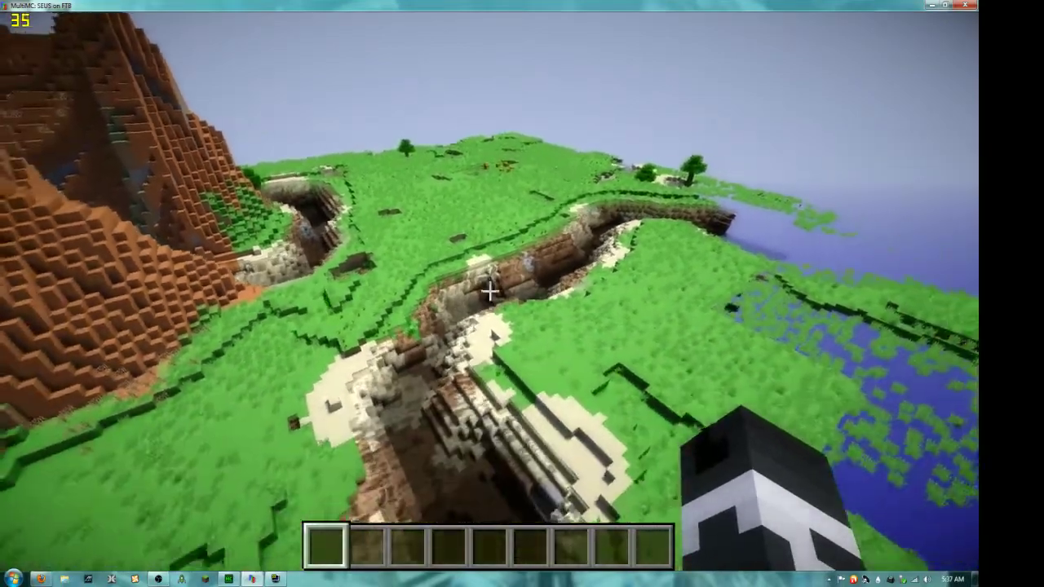
key("w")
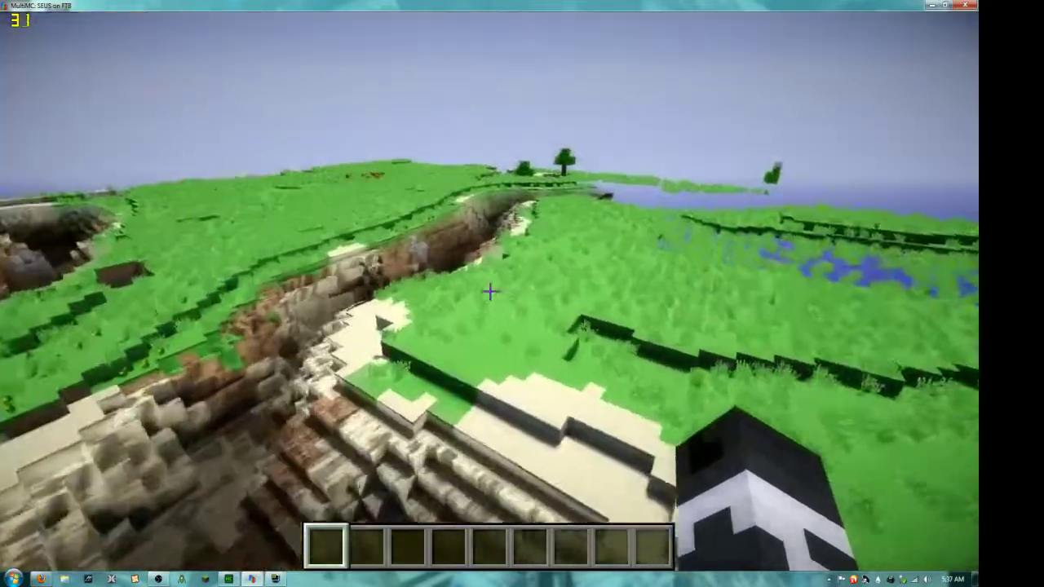
key("w")
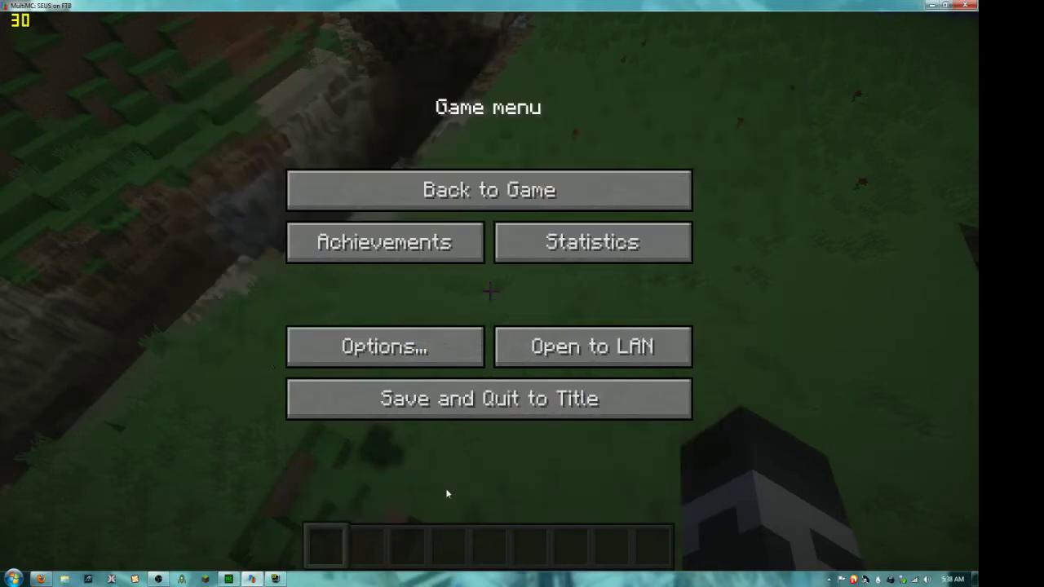
Resume the game and move to the sandy riverbank beside the mountain to examine the water reflections up close.
key("Escape")
key("w")
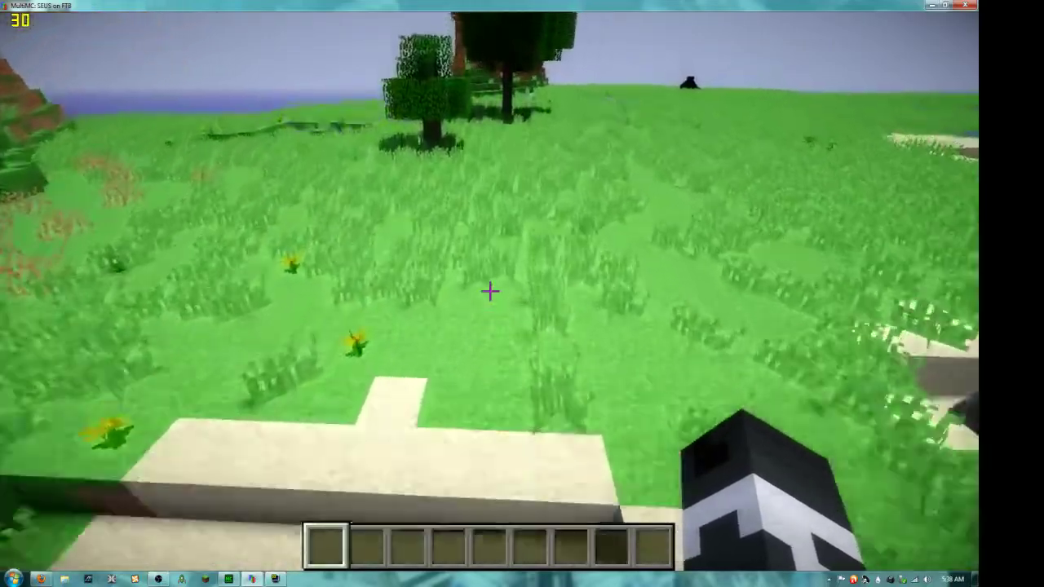
key("w")
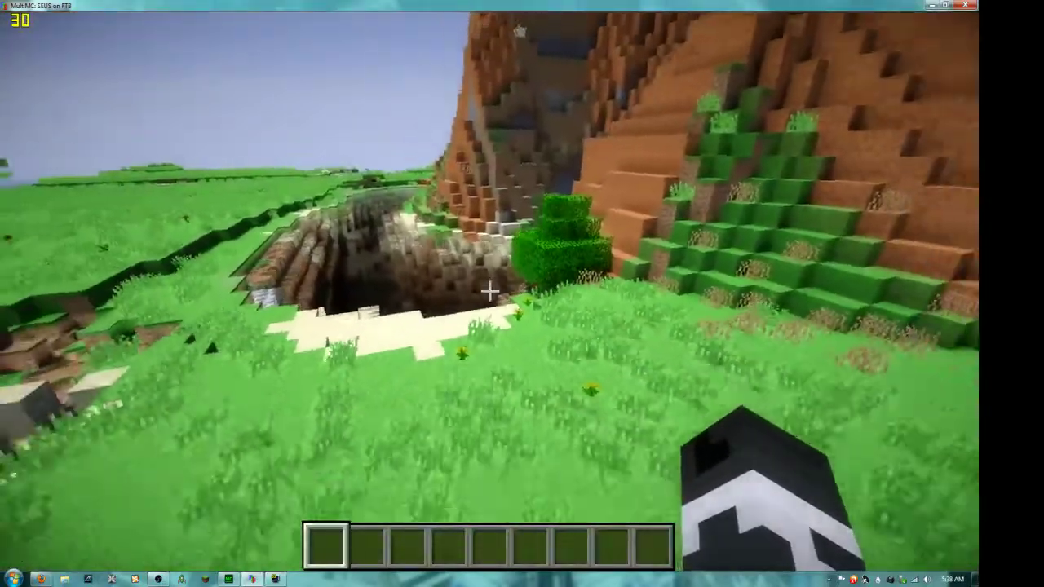
key("s")
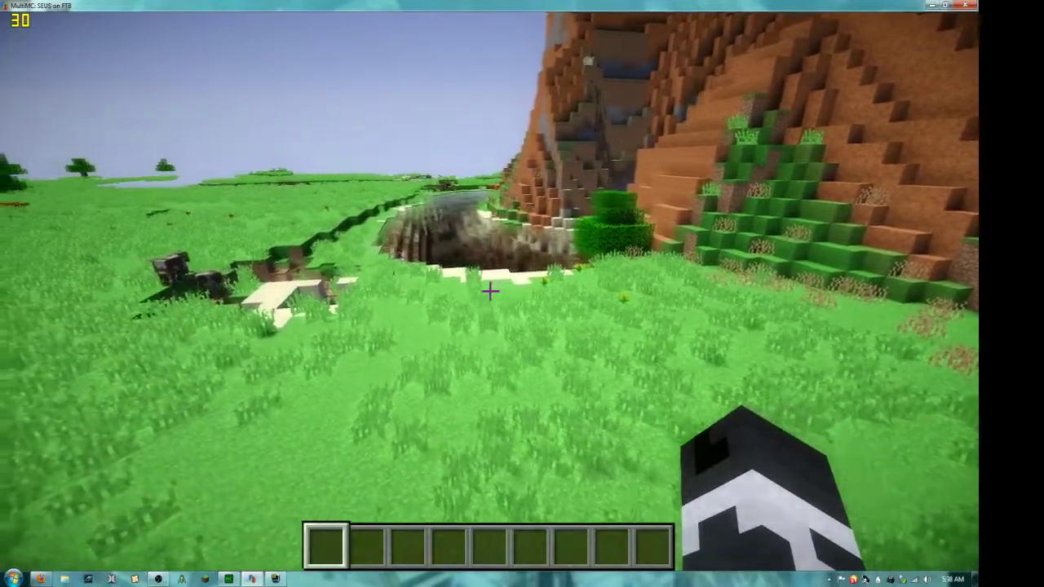
key("w")
key("w")
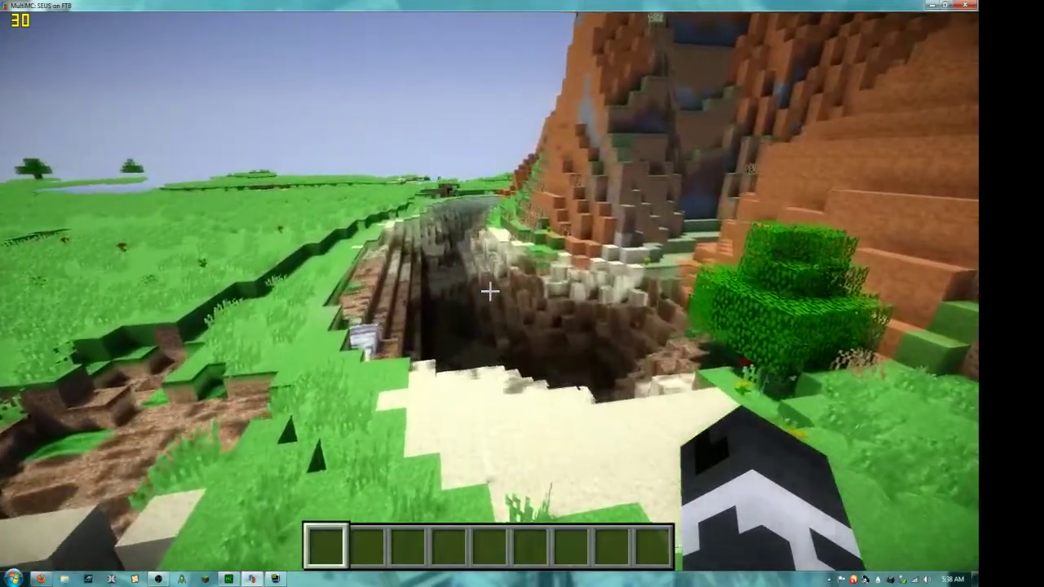
key("w")
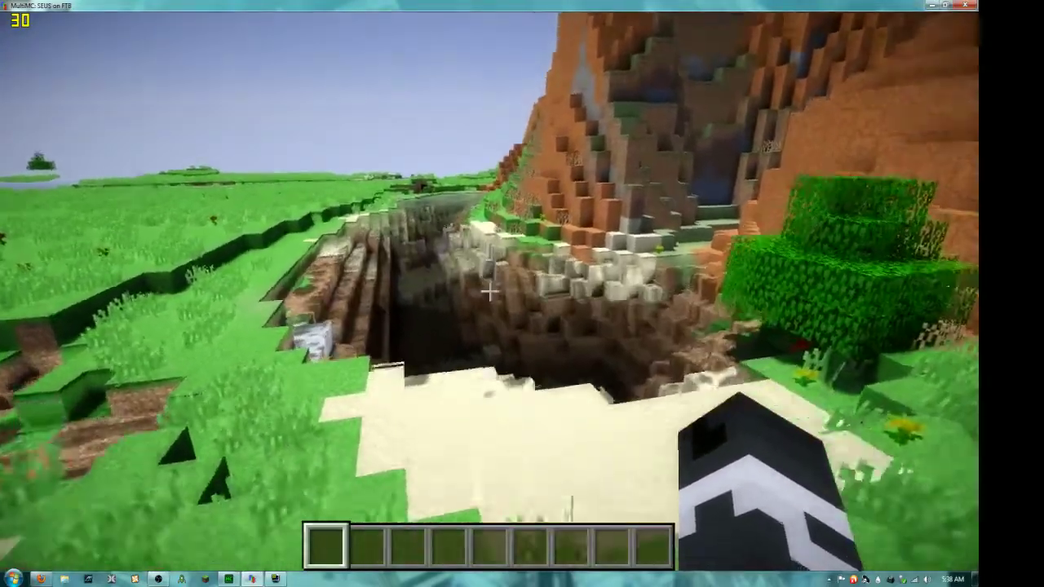
key("w")
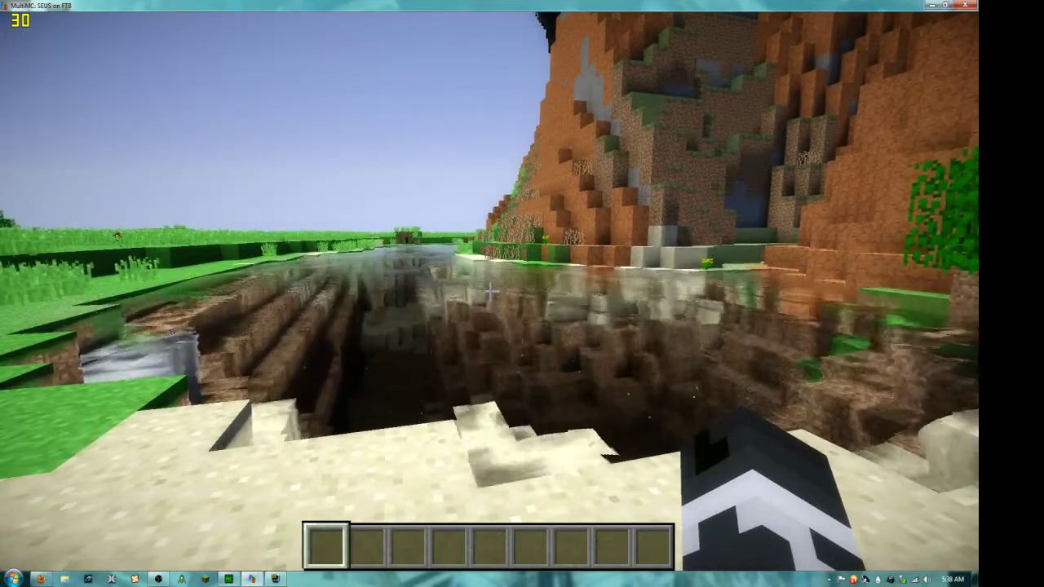
Set the render distance to Far in the video settings and return to the game.
key("Escape")
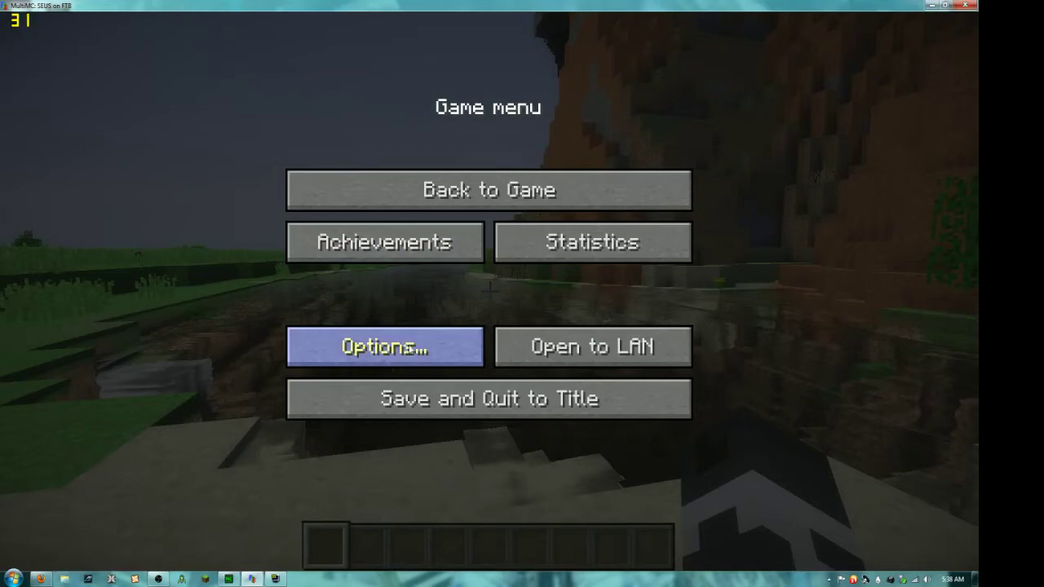
left_click(384, 346)
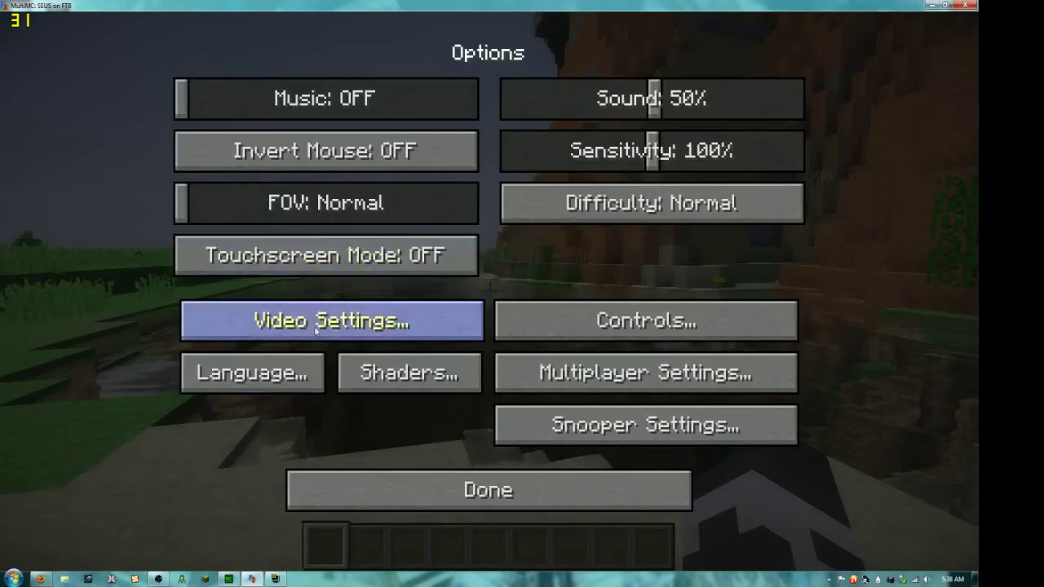
left_click(342, 326)
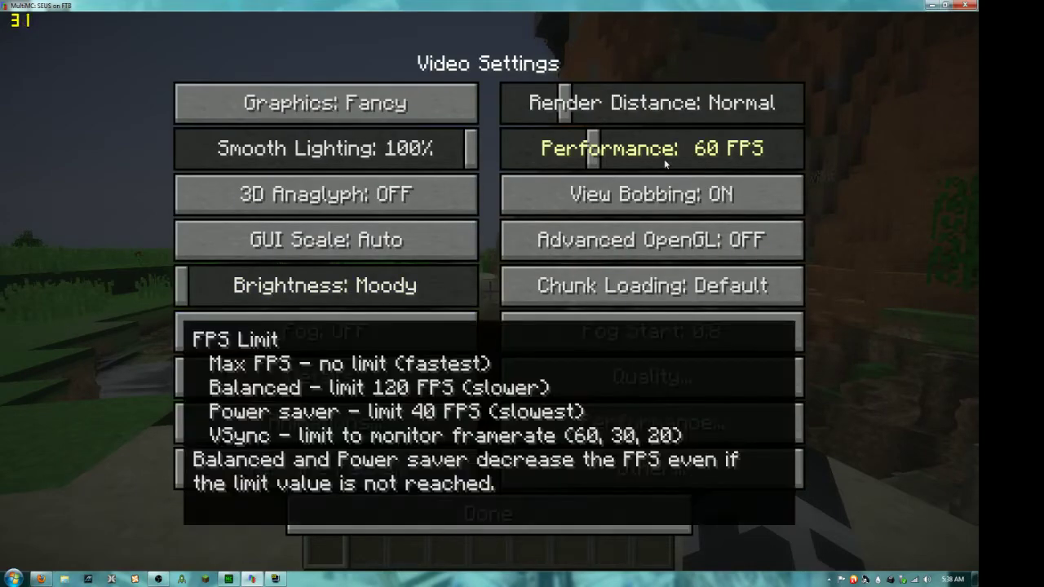
left_click_drag(562, 103, 650, 103)
mouse_move(652, 106)
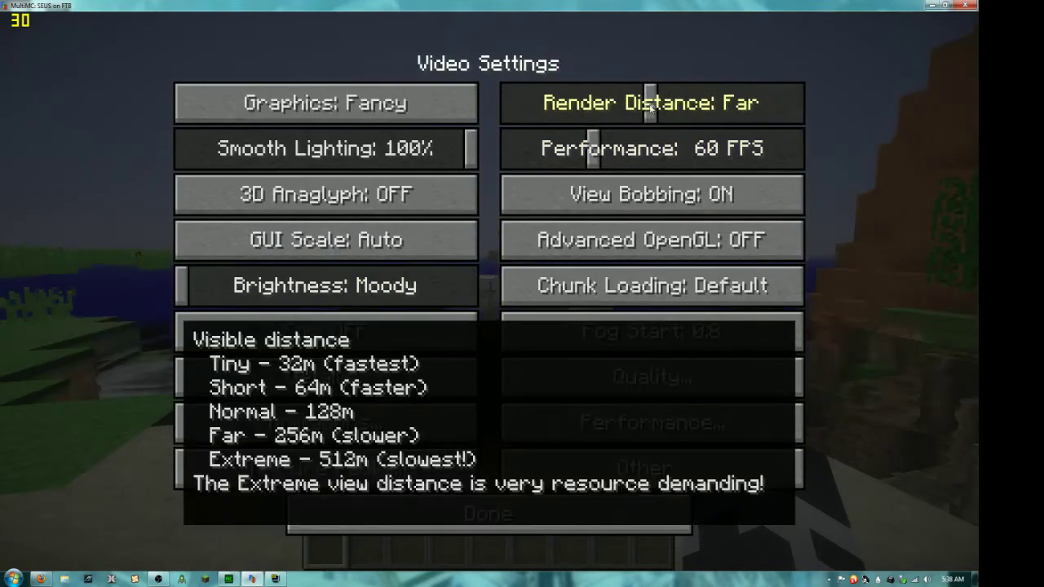
left_click(448, 512)
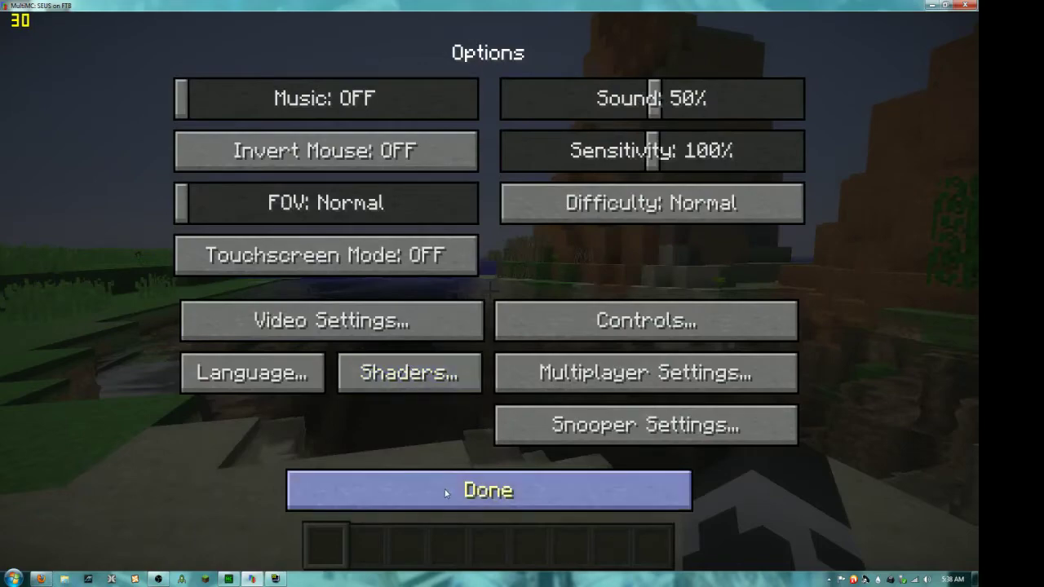
left_click(444, 489)
left_click(413, 188)
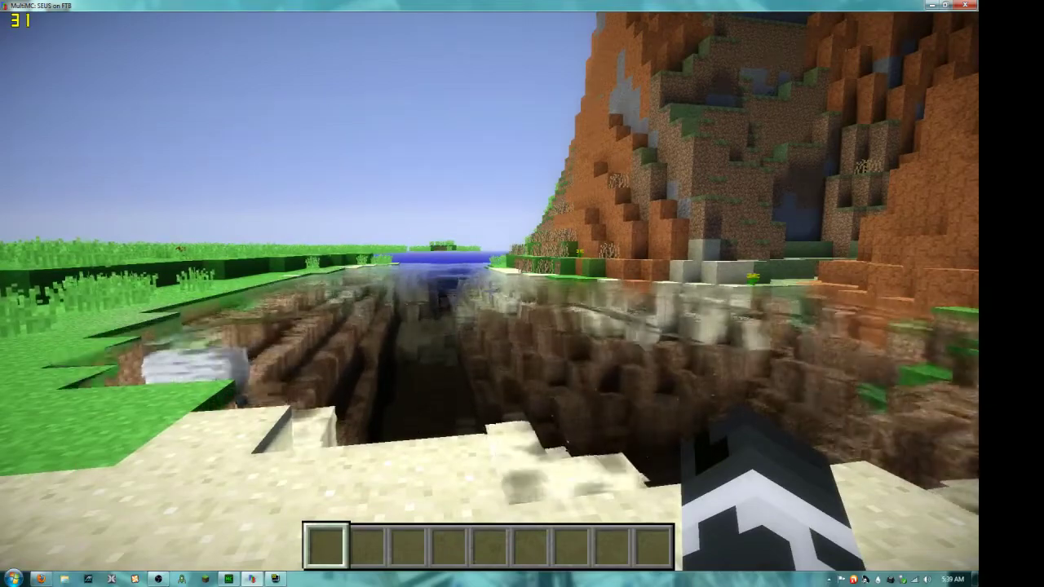
Fly up above the sandy riverbank to examine the river, grassland and distant sea from the air.
key("space")
key("space")
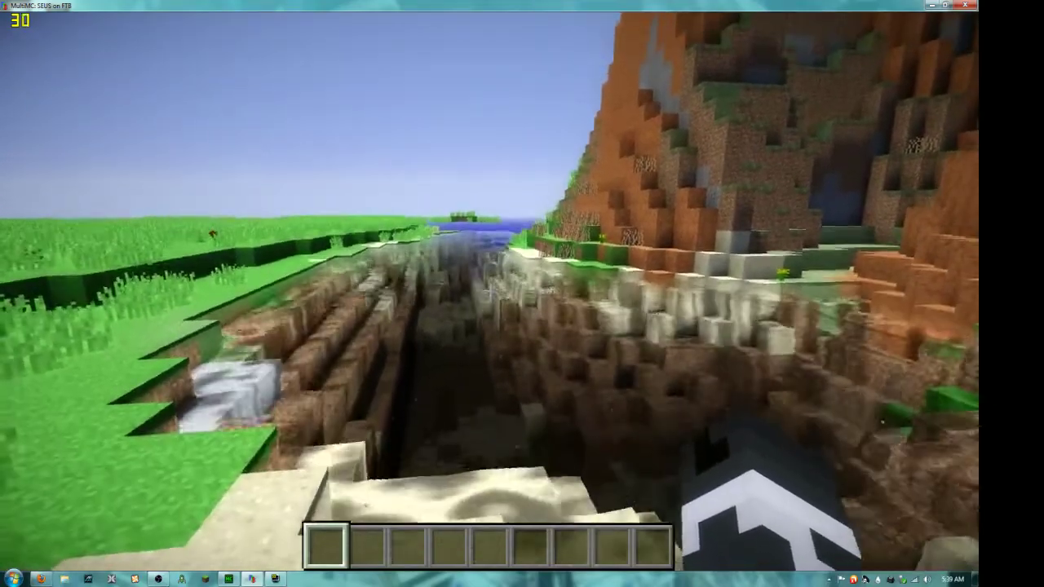
key("space")
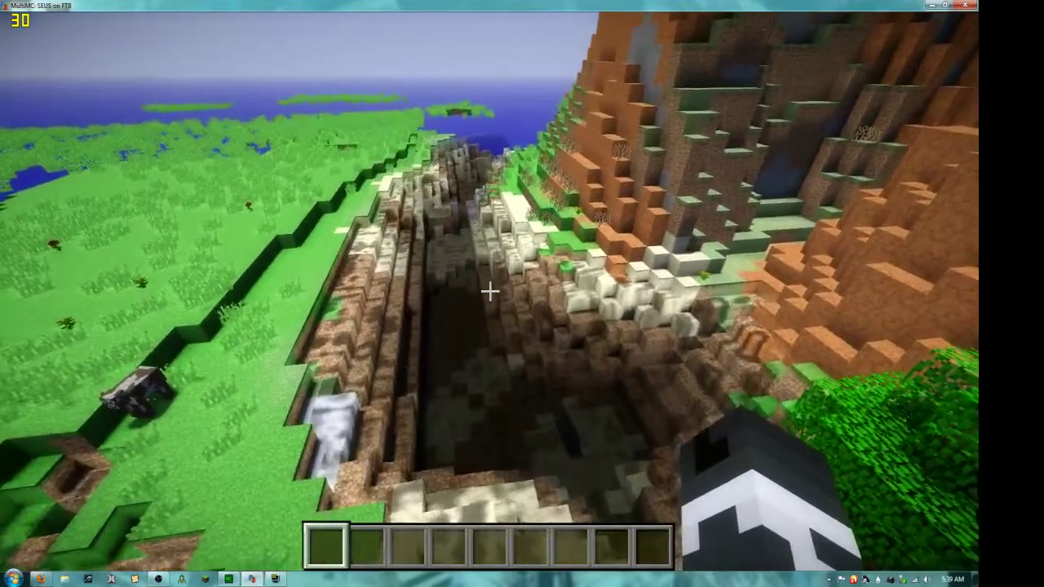
key("e")
key("e")
Review the performance settings, turn off Clear Water in the quality settings, and return to the game.
key("Escape")
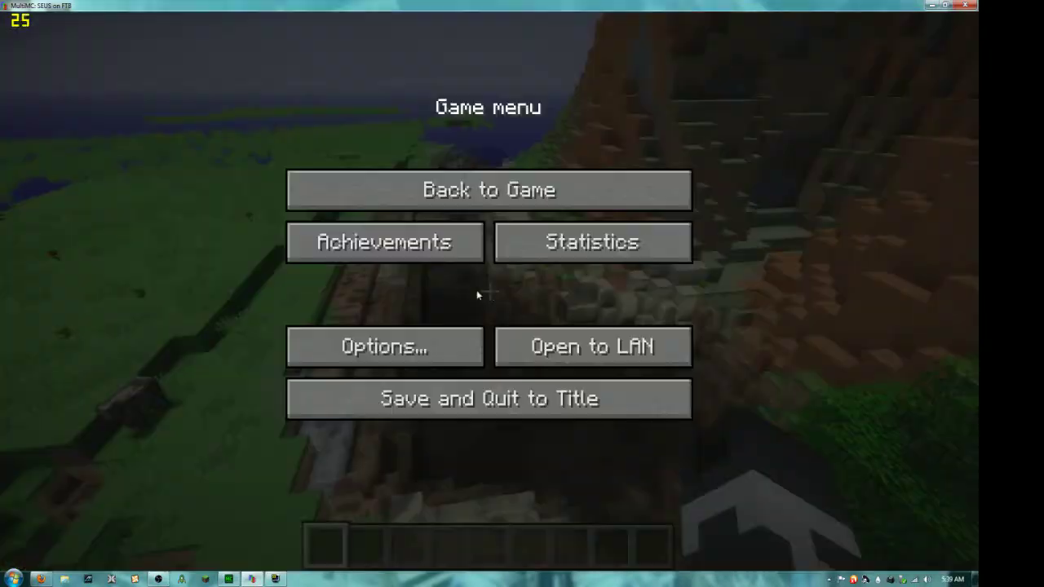
left_click(365, 357)
left_click(346, 322)
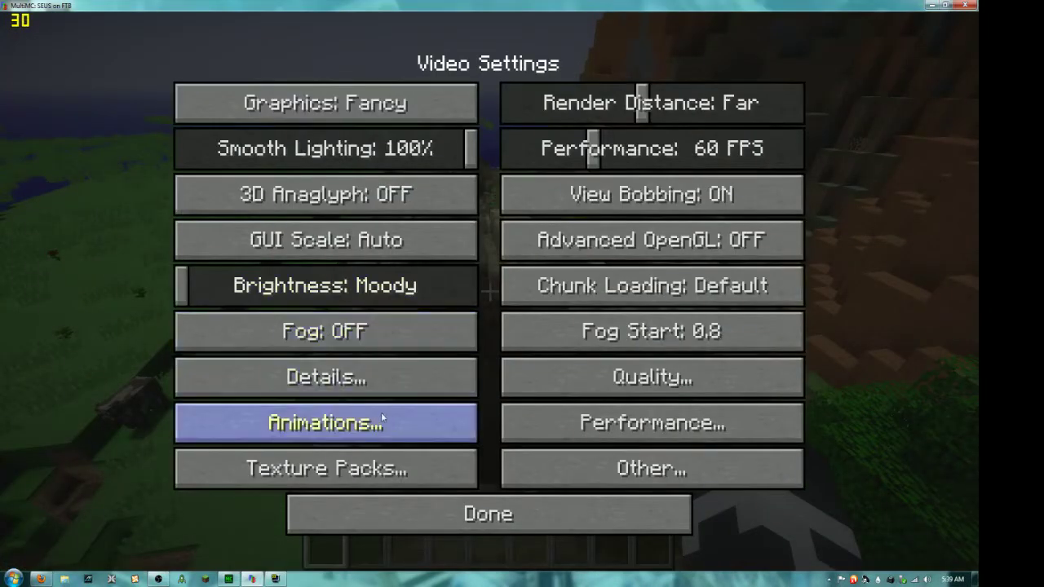
left_click(652, 423)
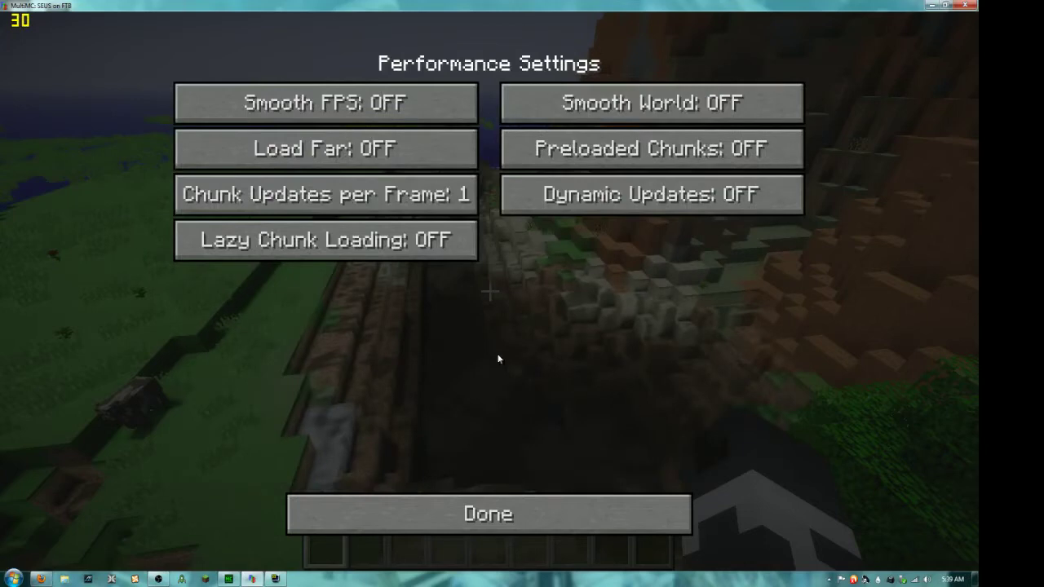
left_click(534, 528)
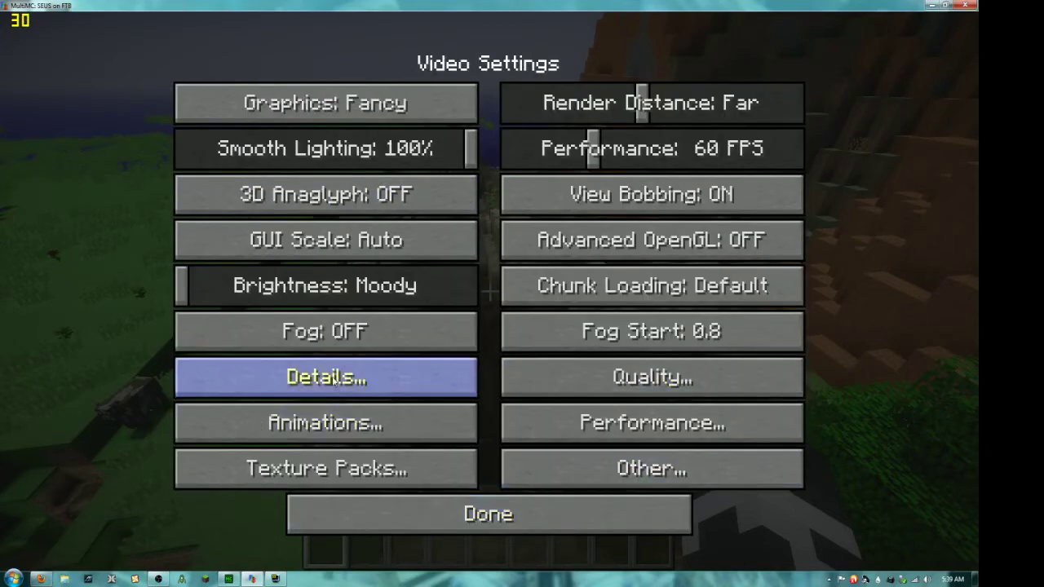
left_click(711, 382)
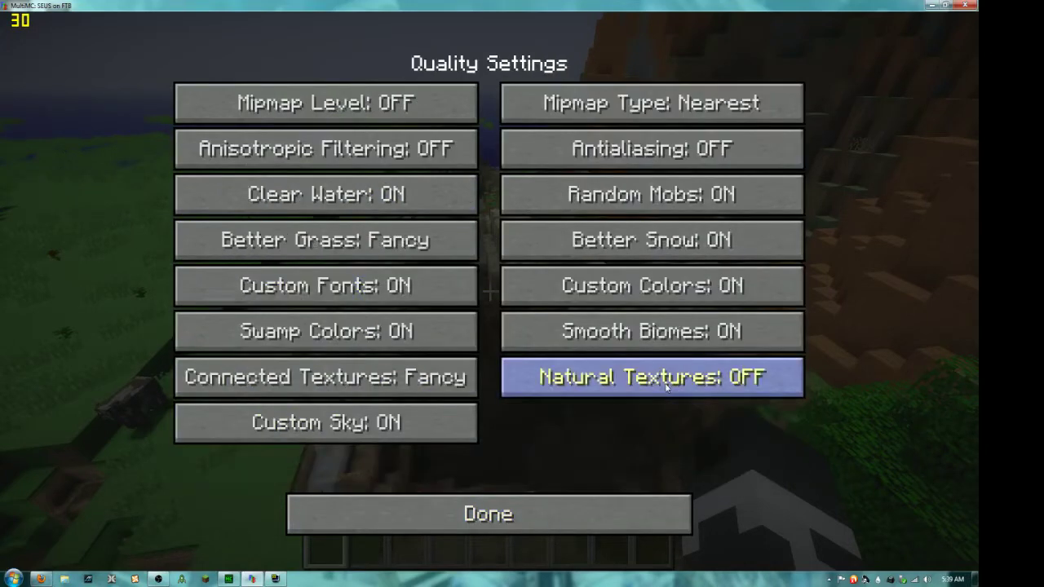
left_click(333, 210)
left_click(468, 506)
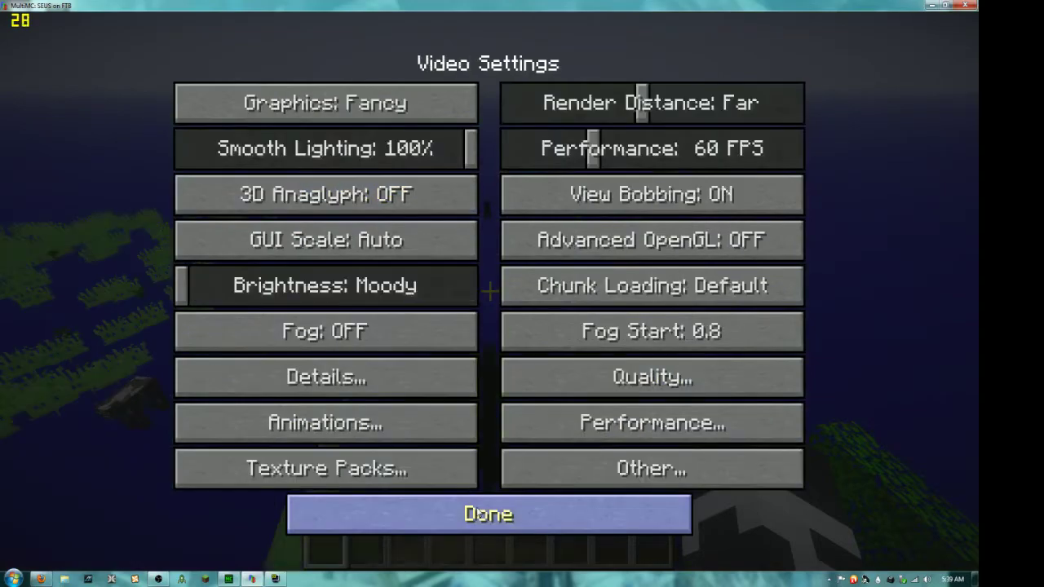
left_click(460, 530)
key("Escape")
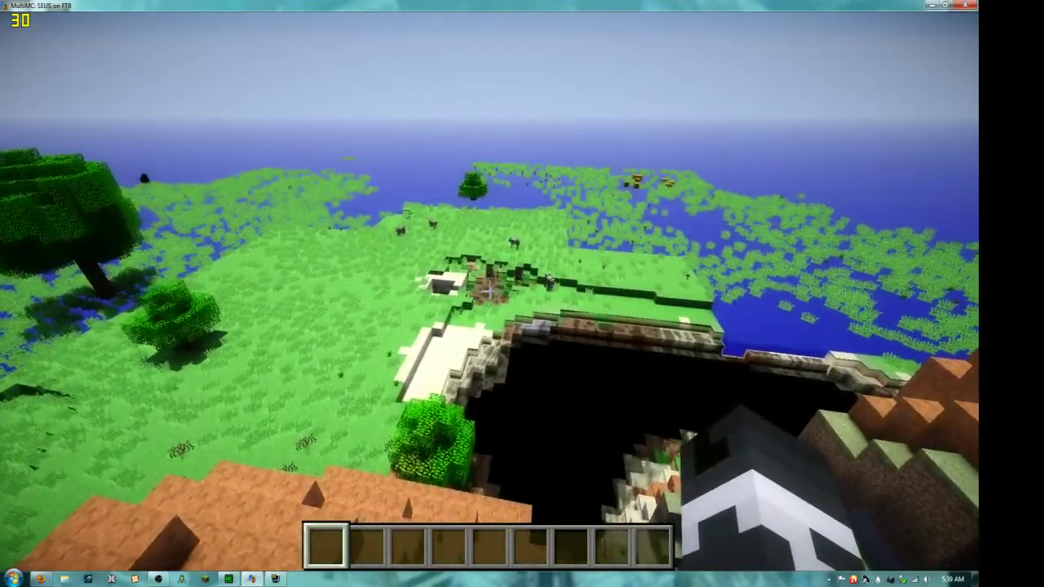
Set the world time to dawn.
key("Escape")
key("Escape")
key("e")
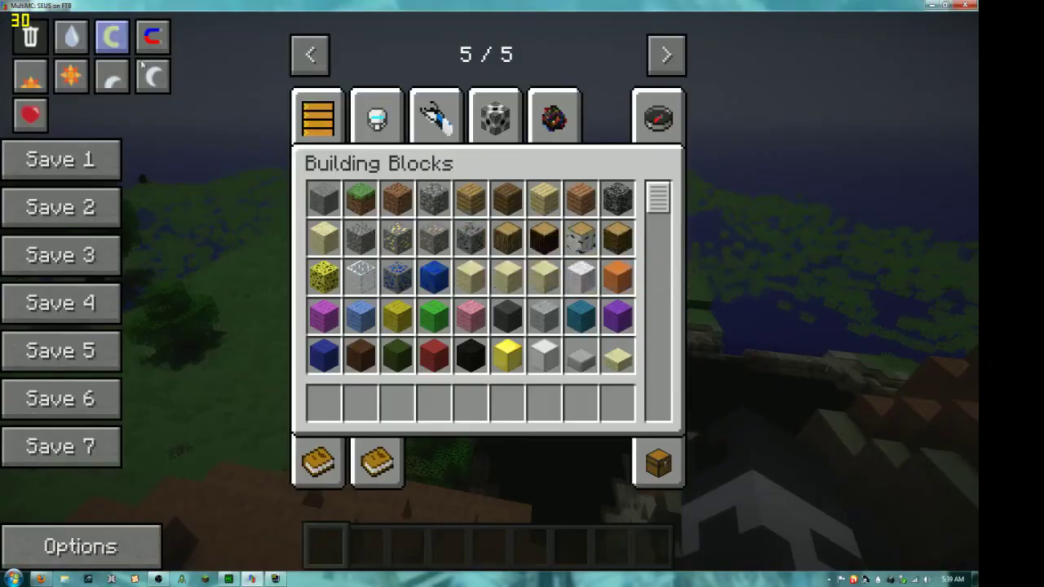
left_click(40, 80)
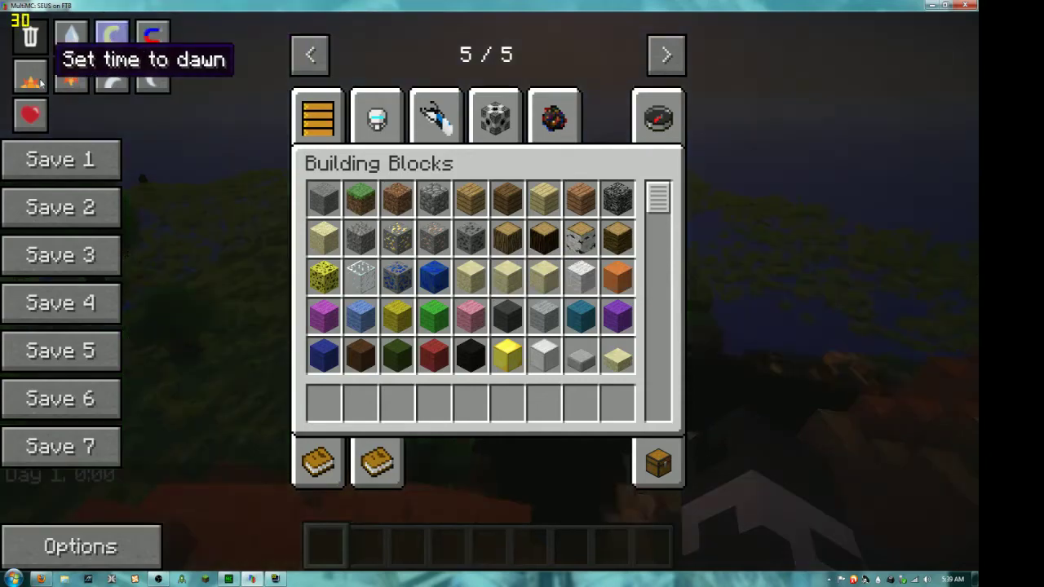
key("e")
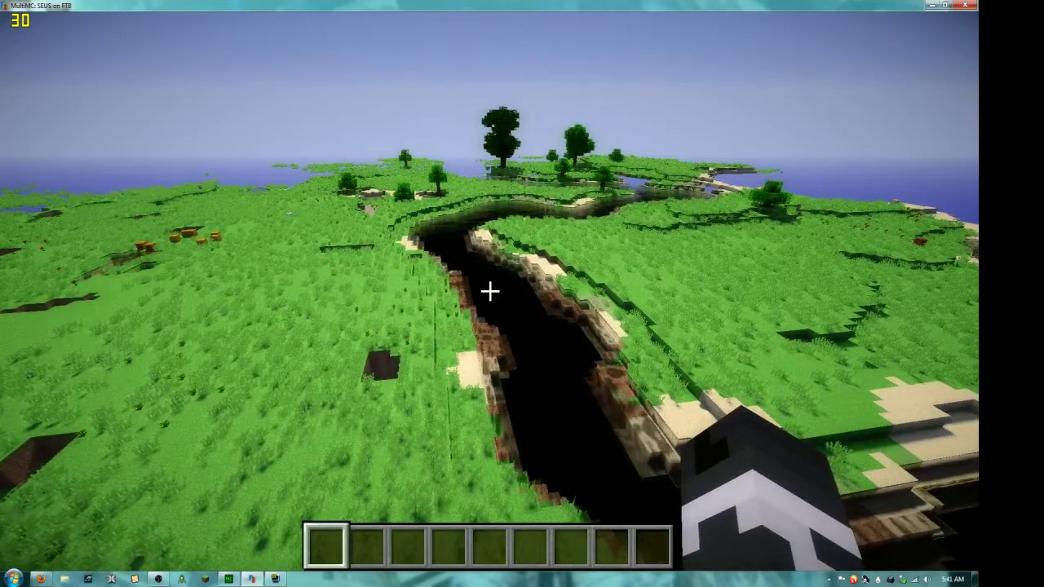
Set the graphics mode to Fast in the video settings and return to the game.
key("Escape")
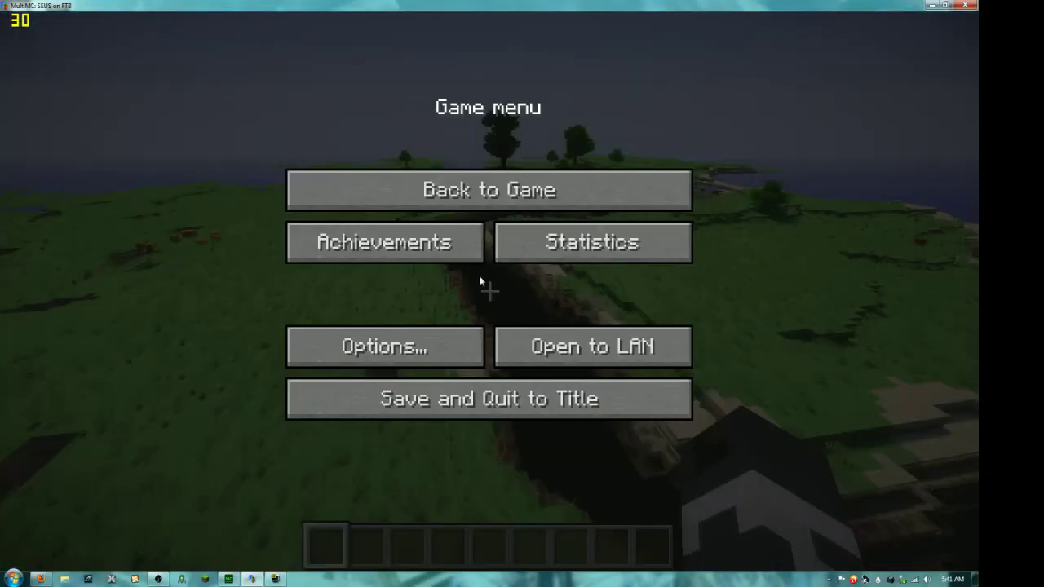
left_click(390, 336)
left_click(389, 330)
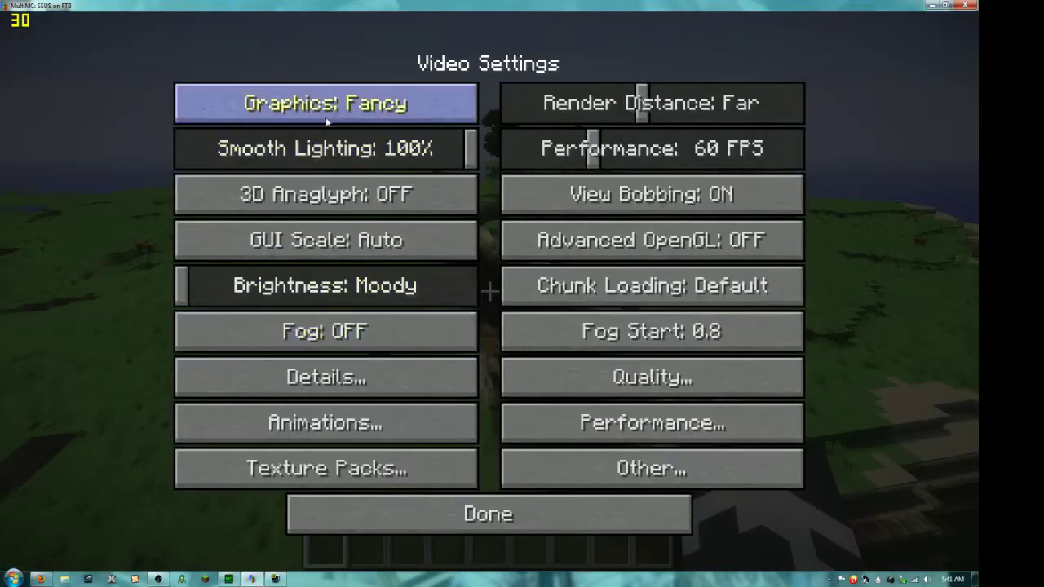
left_click(351, 103)
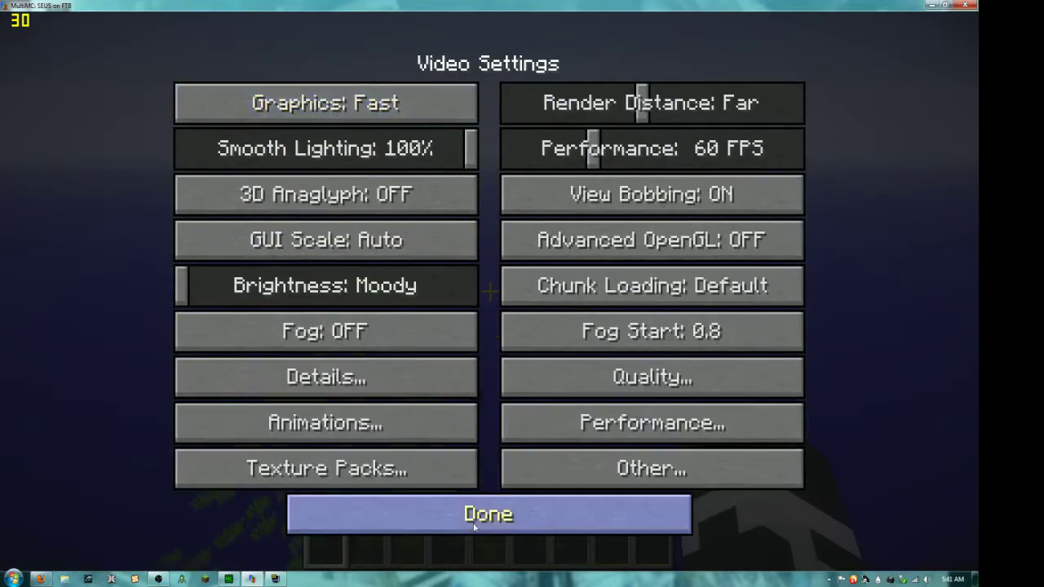
left_click(475, 526)
left_click(477, 496)
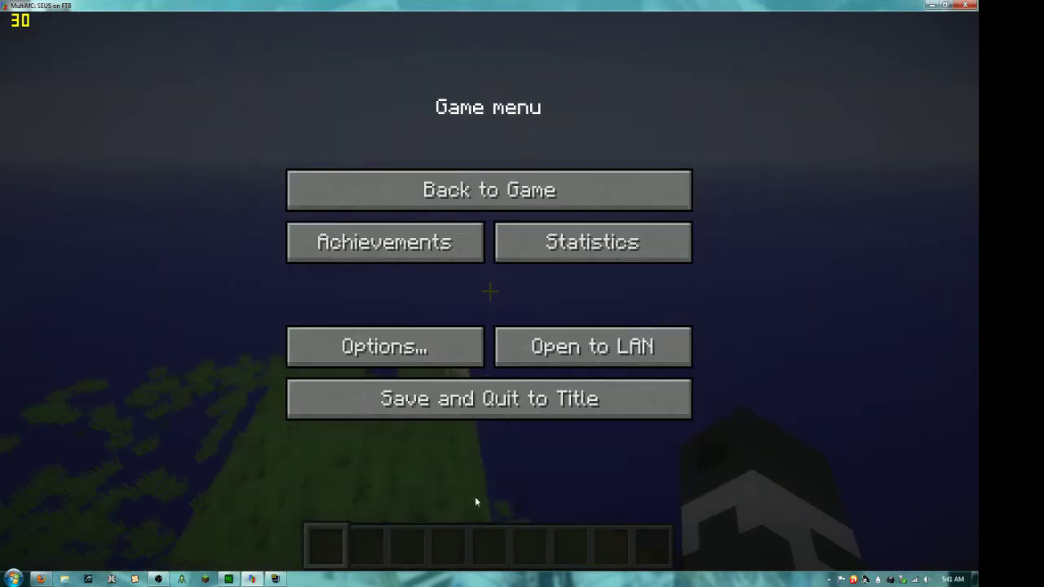
left_click(451, 200)
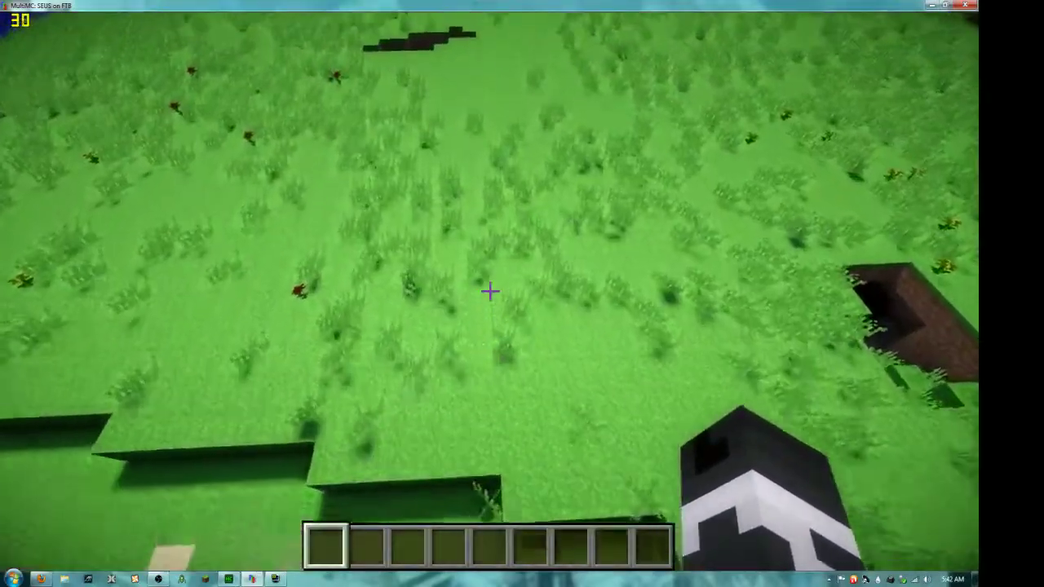
Put the Potato Gun version of the Portal Gun from the PortalGun items into the first hotbar slot.
key("e")
left_click(375, 114)
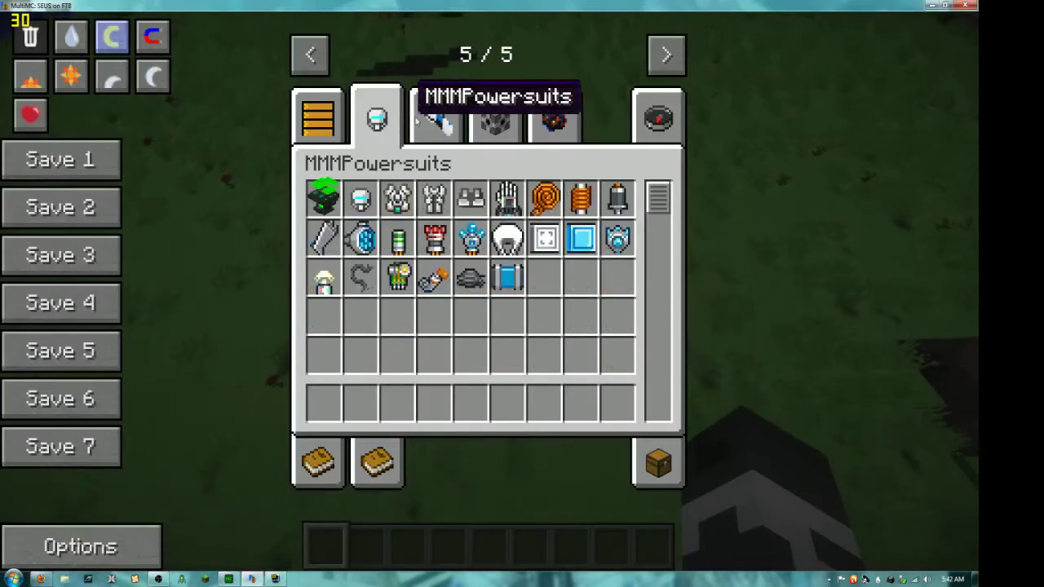
left_click(424, 120)
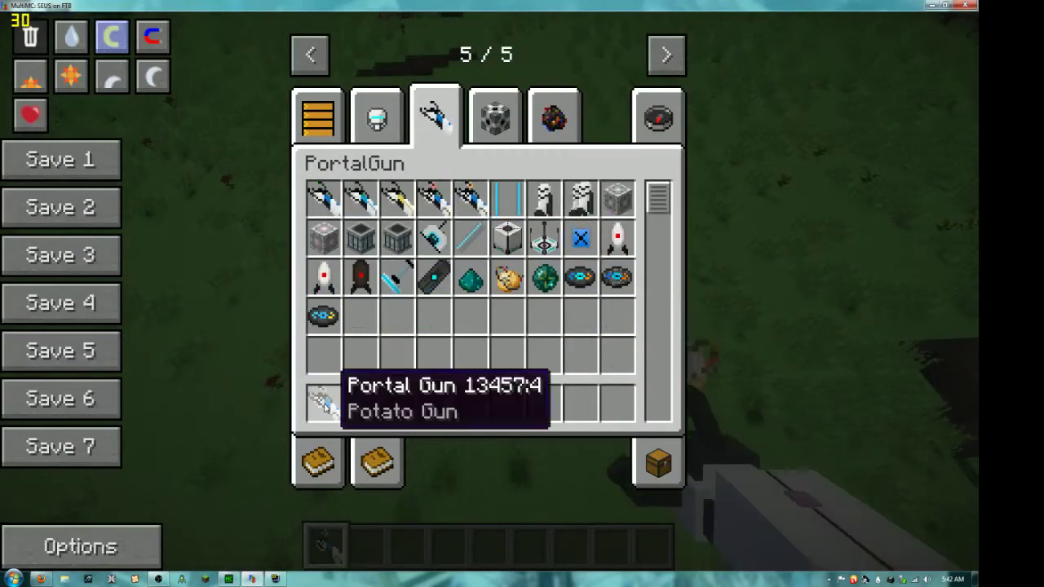
key("e")
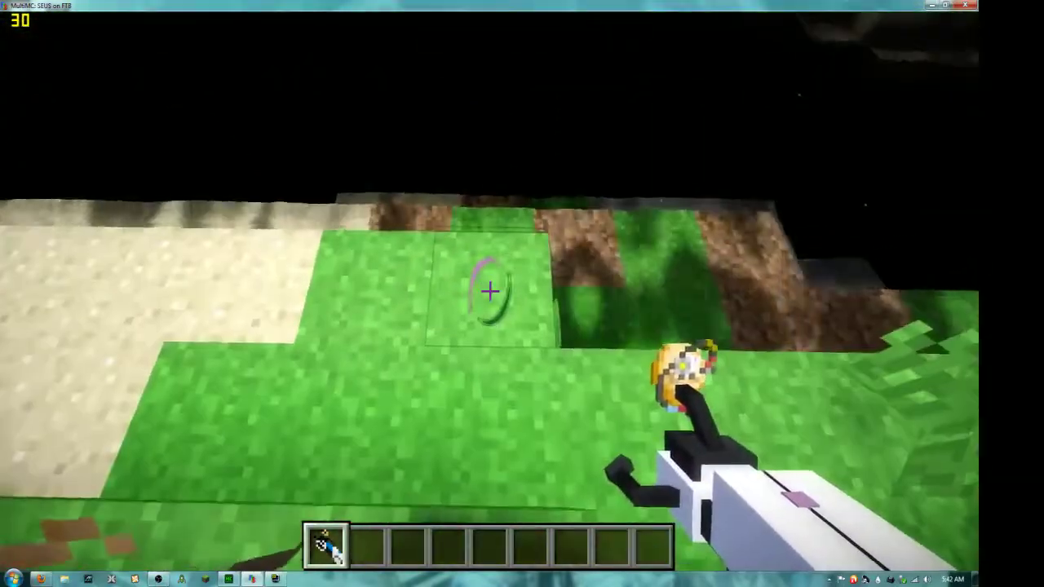
Fire portals onto the grass beside the river with the Potato Gun.
right_click(489, 290)
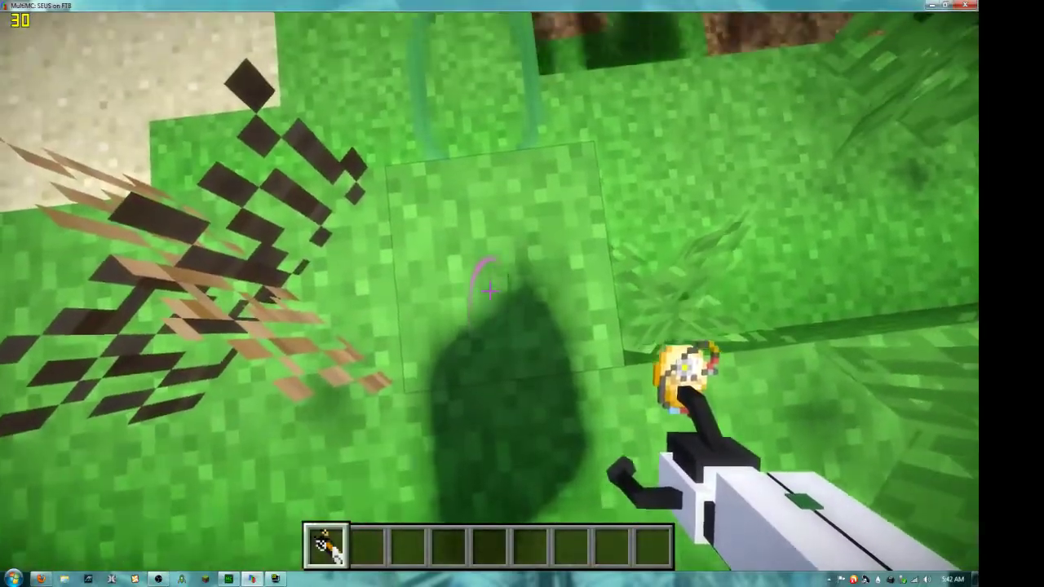
left_click(489, 290)
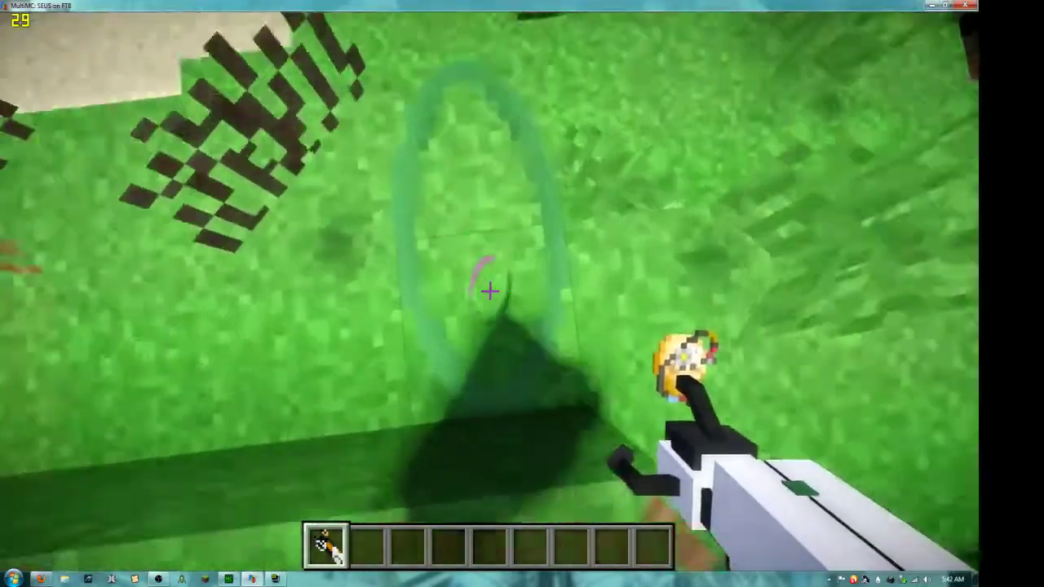
left_click(490, 290)
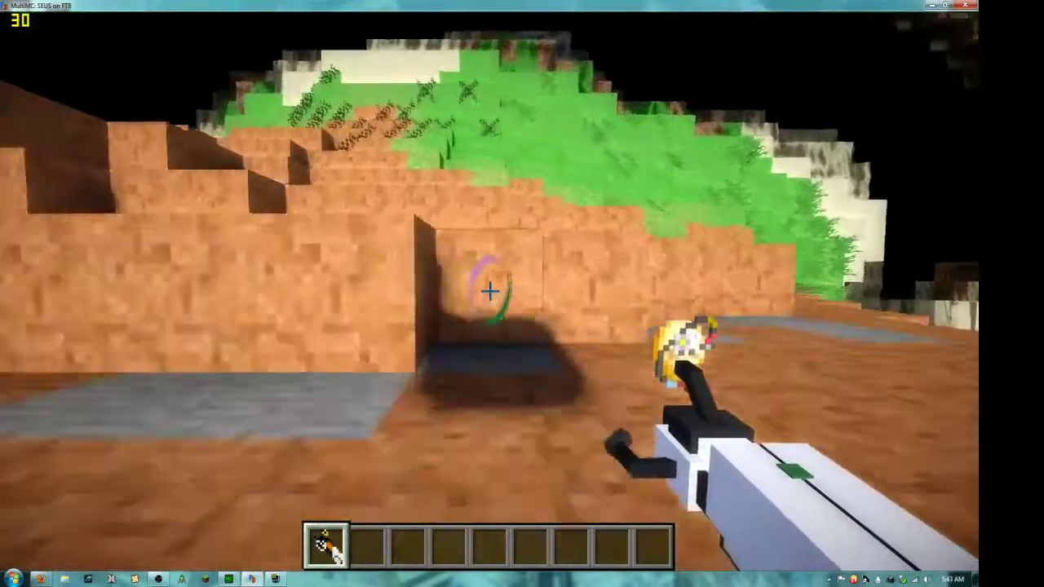
Descend the orange slope, cross the river and climb onto the grassy bank to examine the water and shadows.
key("w")
key("w")
key("space")
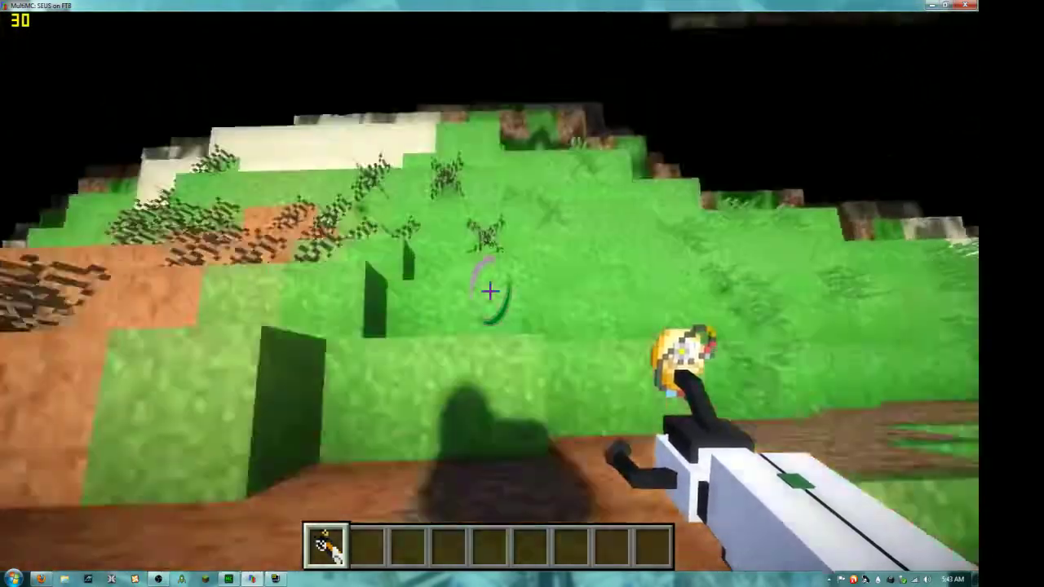
key("w")
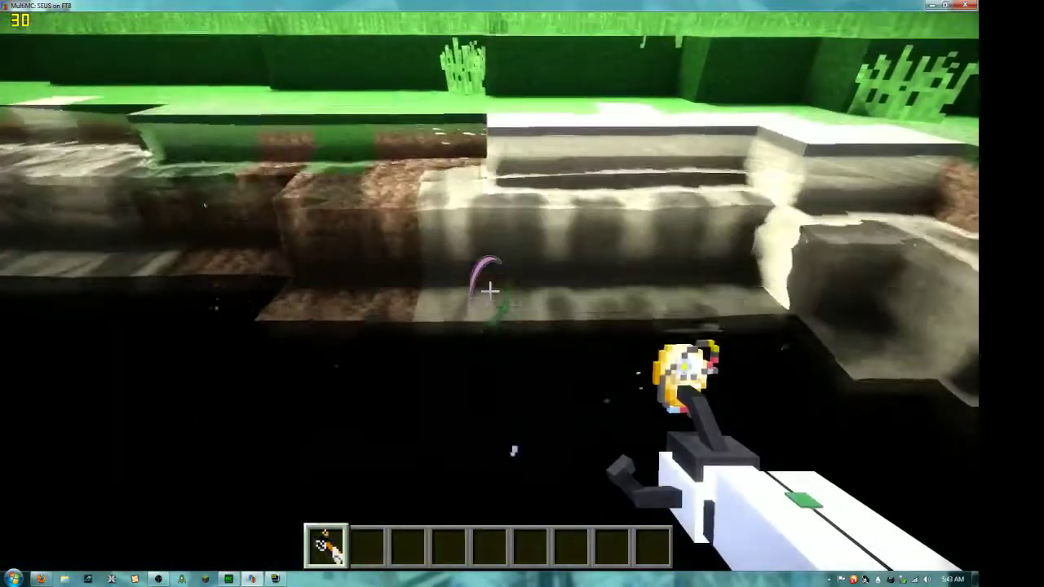
key("w")
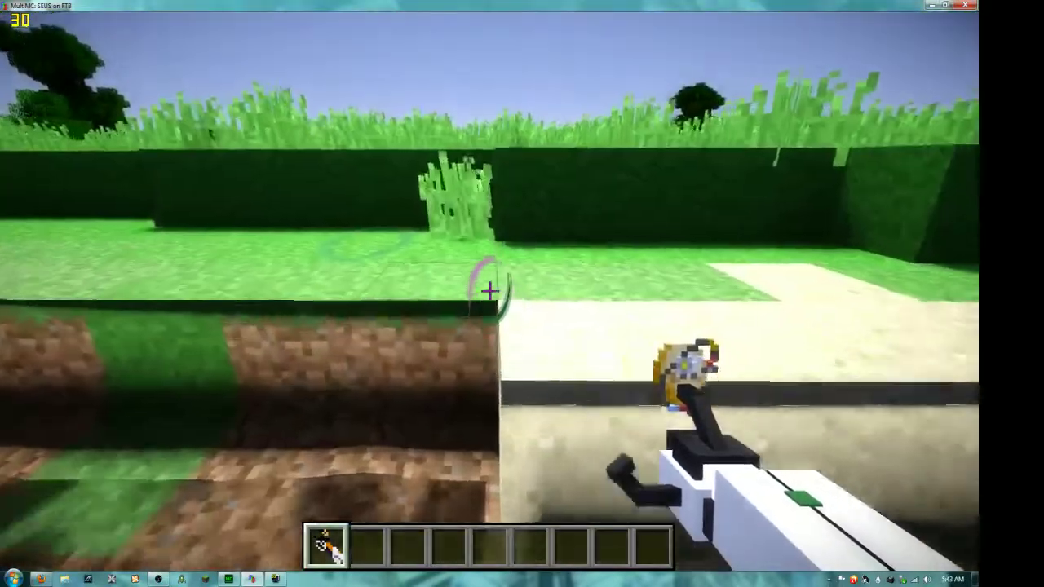
key("w")
key("space")
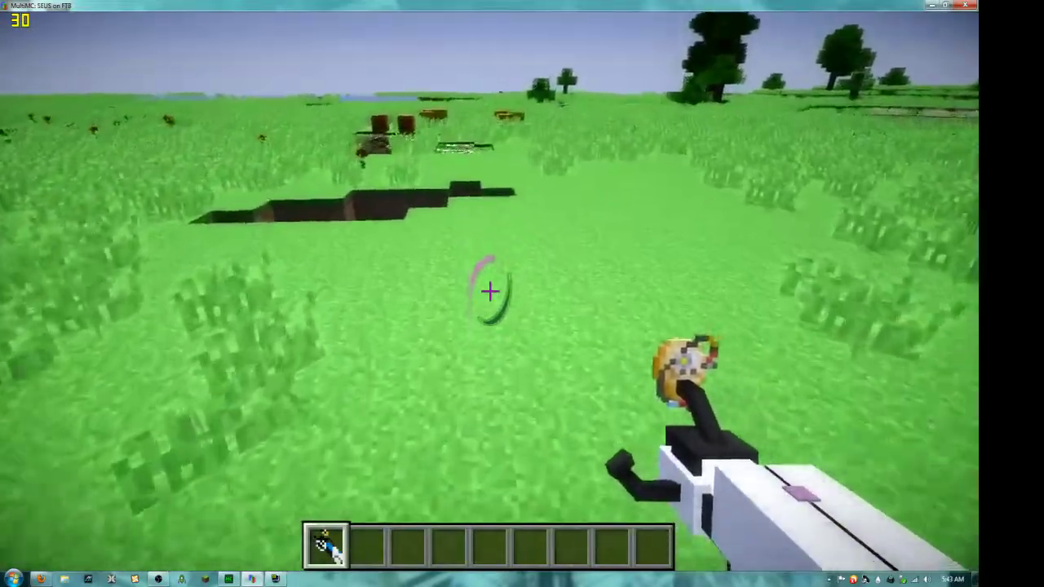
Cross the meadow, drop into the dirt pit and examine the shadows on its walls and floor.
key("w")
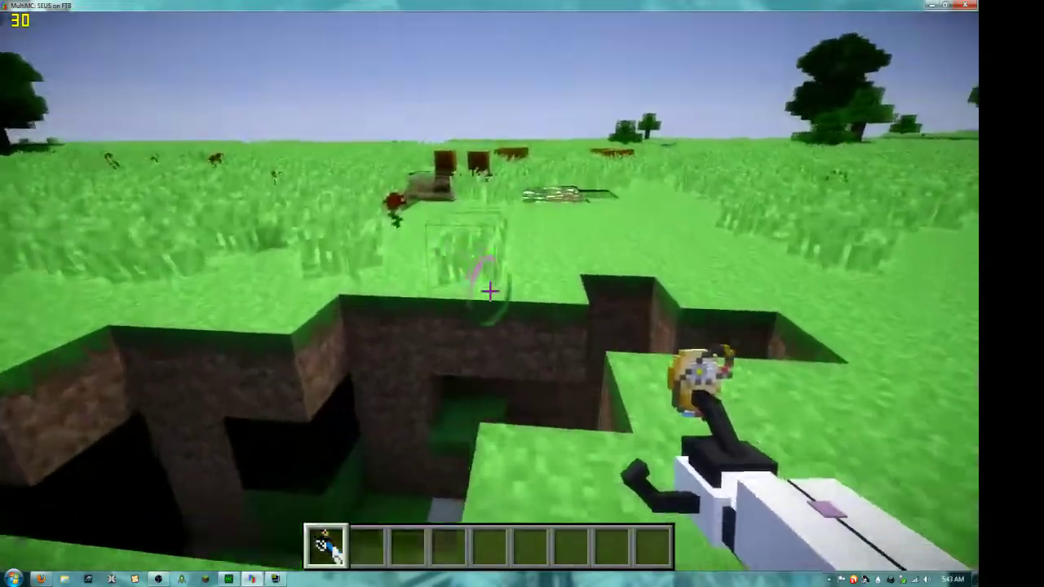
key("w")
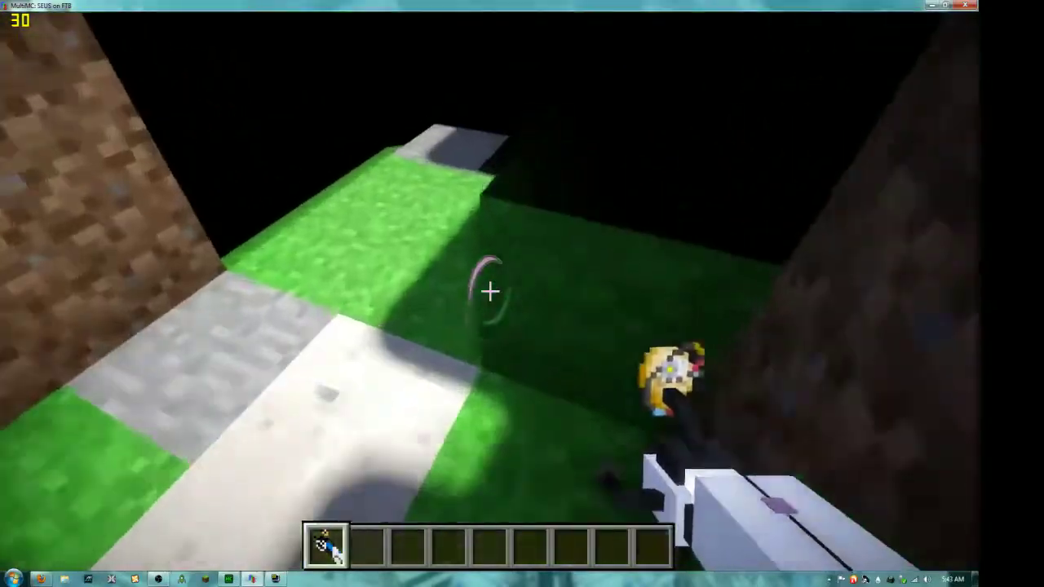
key("w")
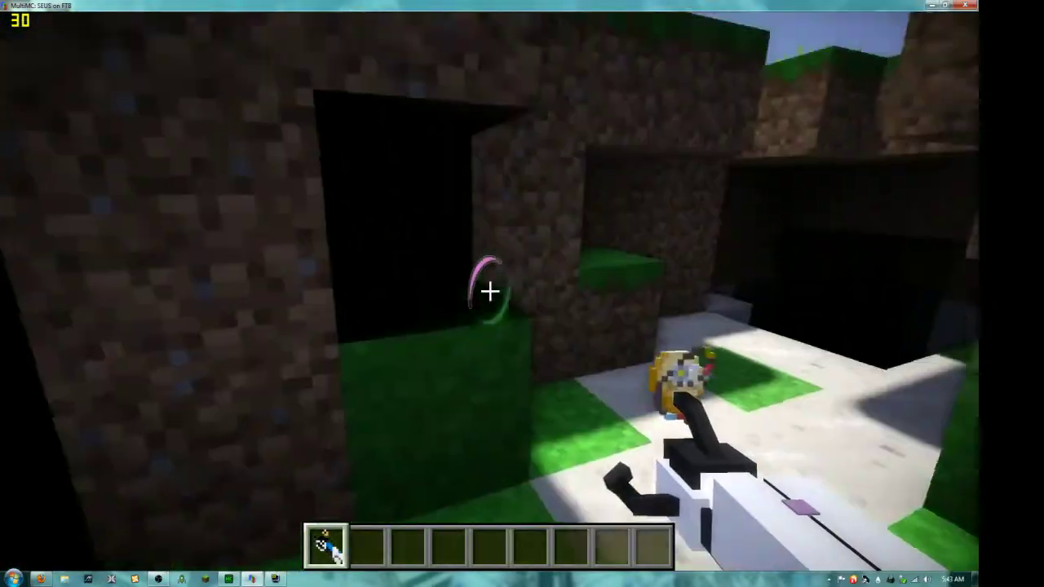
key("s")
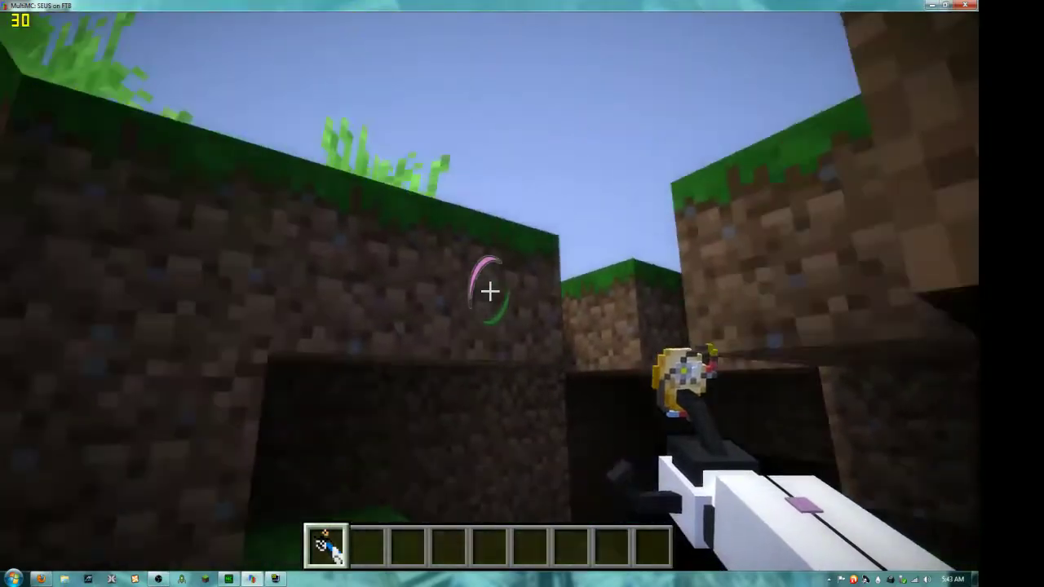
Select the empty second hotbar slot and break blocks in the pit wall by hand to reach the upper ledge.
key("2")
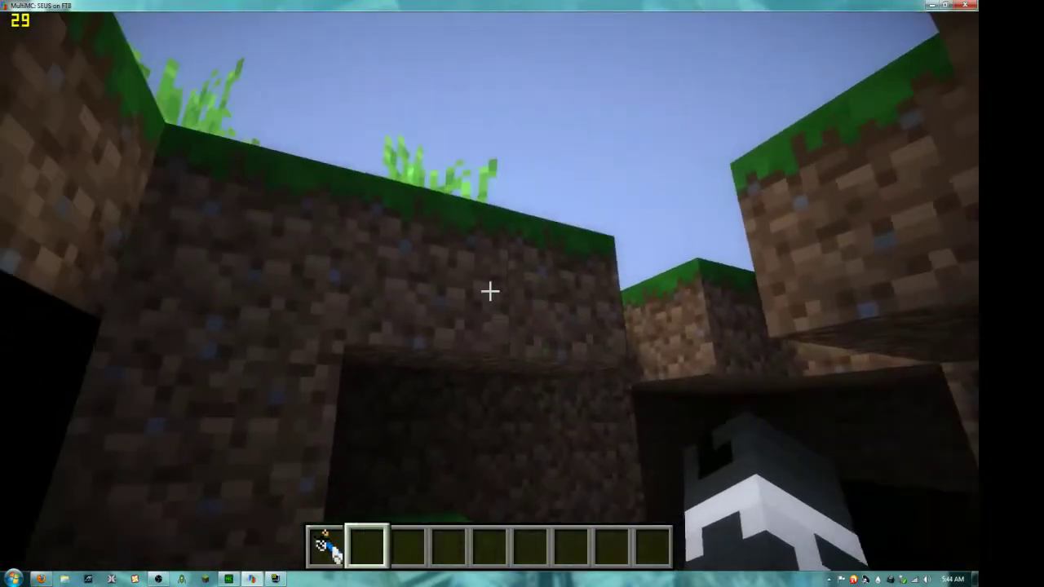
left_click(489, 291)
left_click(489, 291)
key("s")
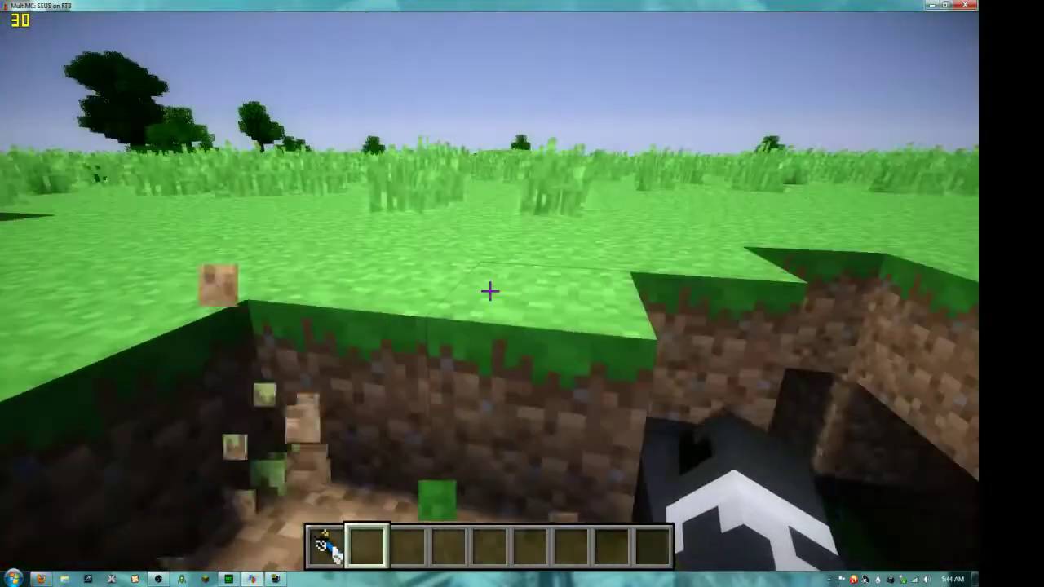
key("s")
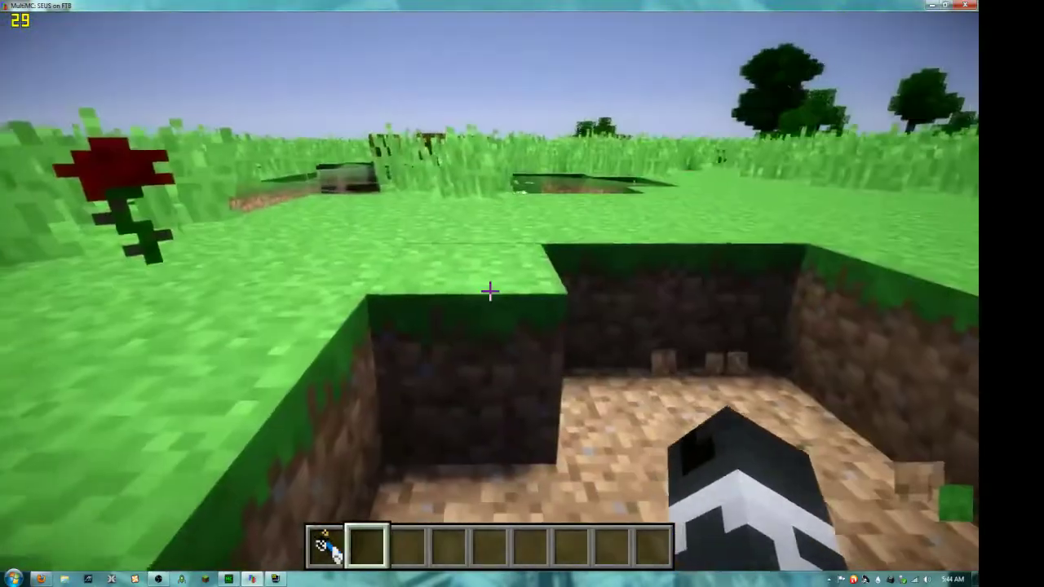
Break the grass-topped dirt blocks around the rim by hand to widen the shallow part of the pit.
left_click(489, 291)
left_click(489, 291)
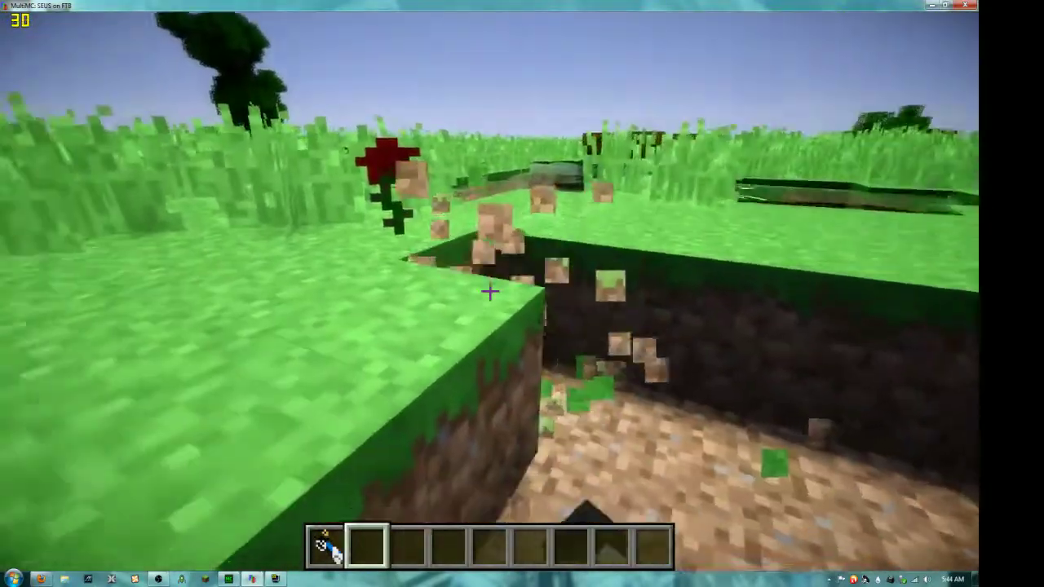
left_click(489, 291)
left_click(490, 291)
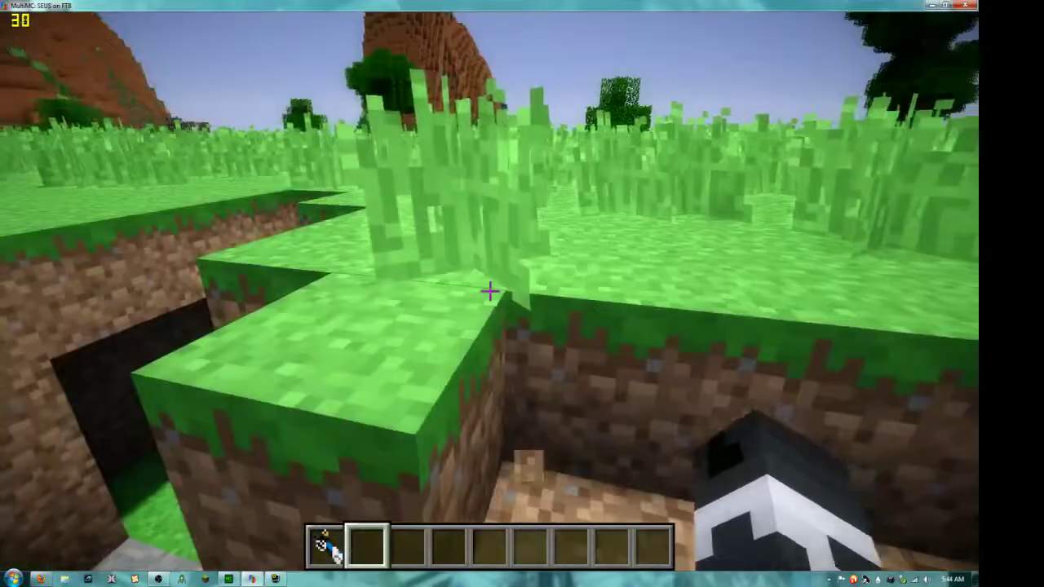
left_click(489, 291)
left_click(490, 291)
left_click(489, 291)
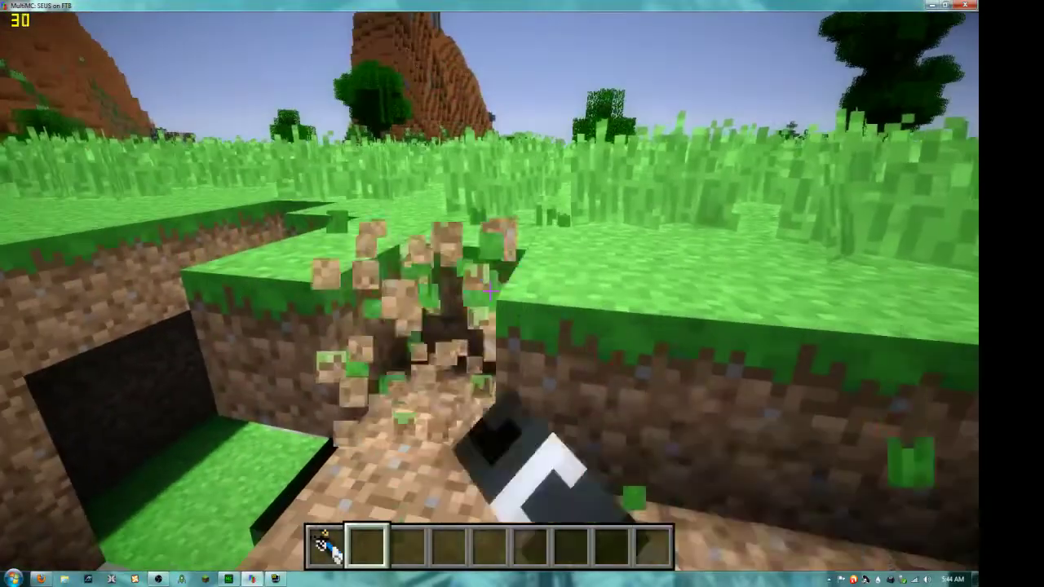
left_click(489, 291)
left_click(490, 291)
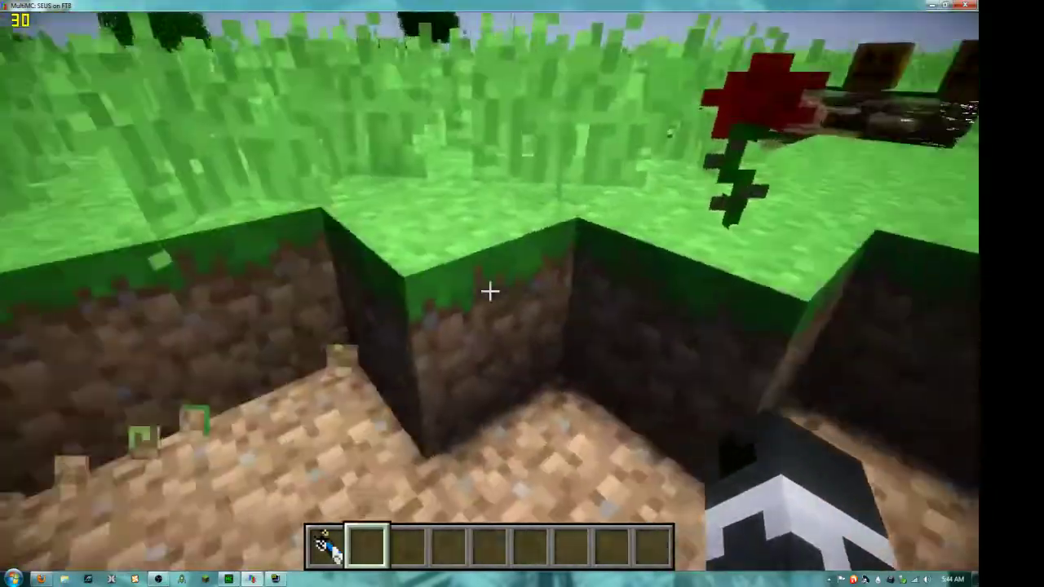
left_click(489, 291)
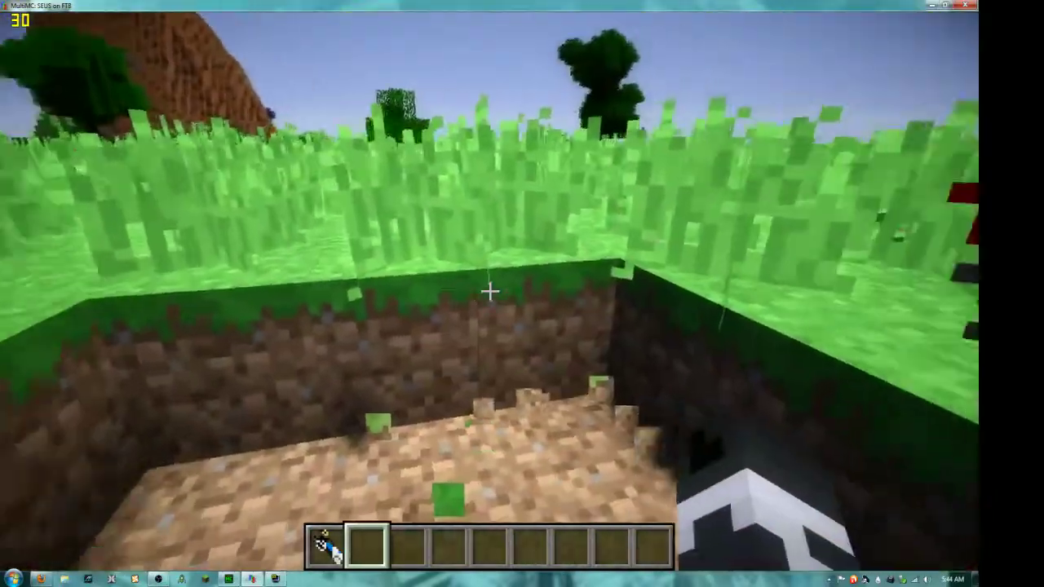
left_click(489, 291)
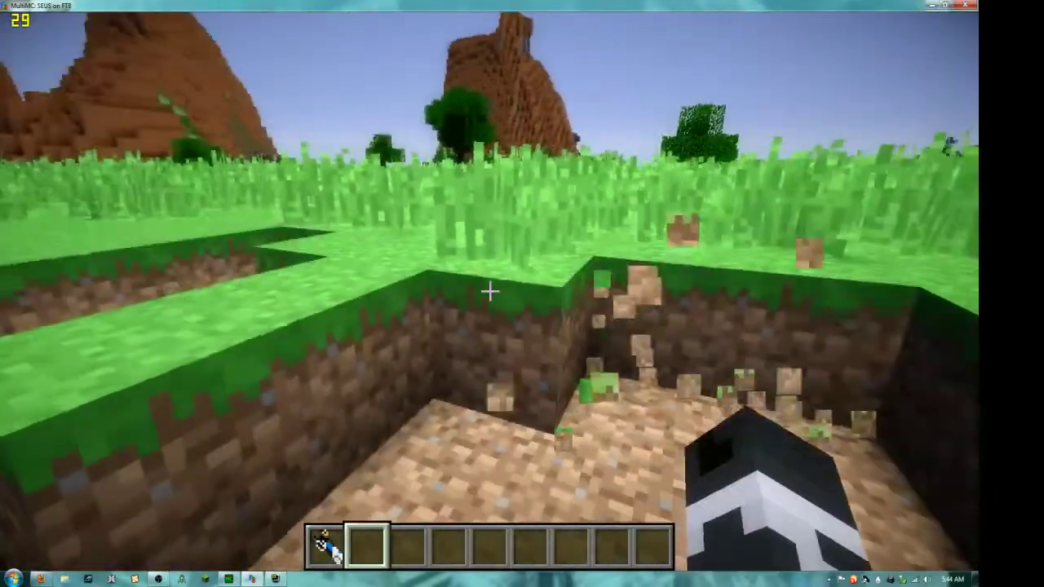
left_click(489, 291)
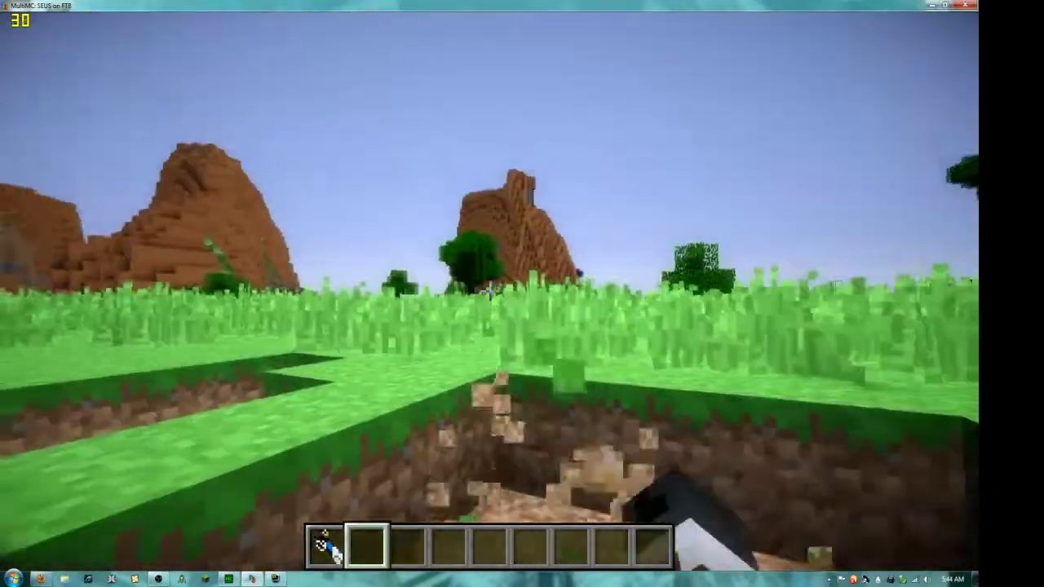
Leave the pit, walk into the tall-grass field toward the trees and break tall grass by hand.
key("w")
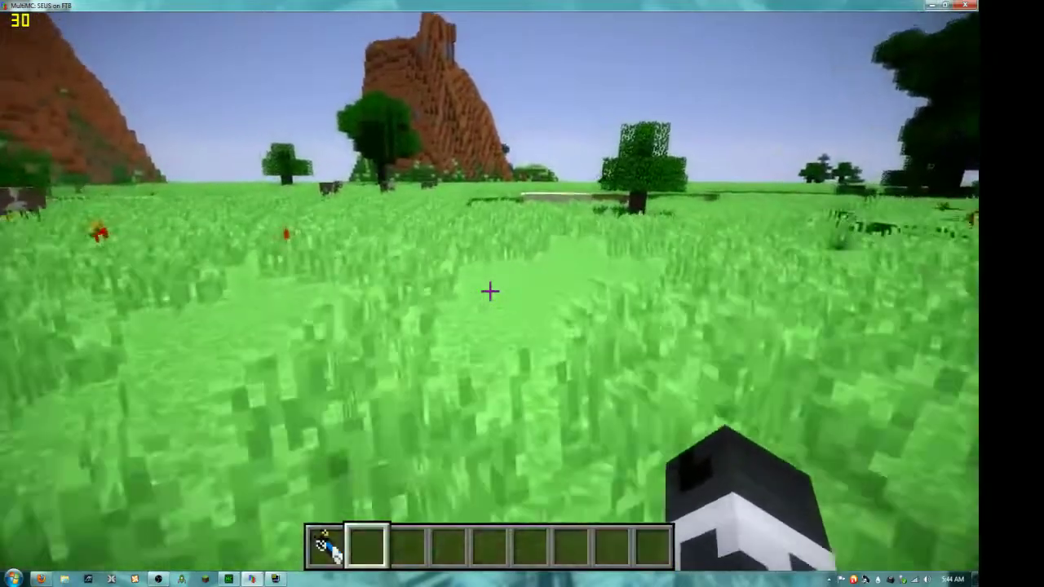
key("w")
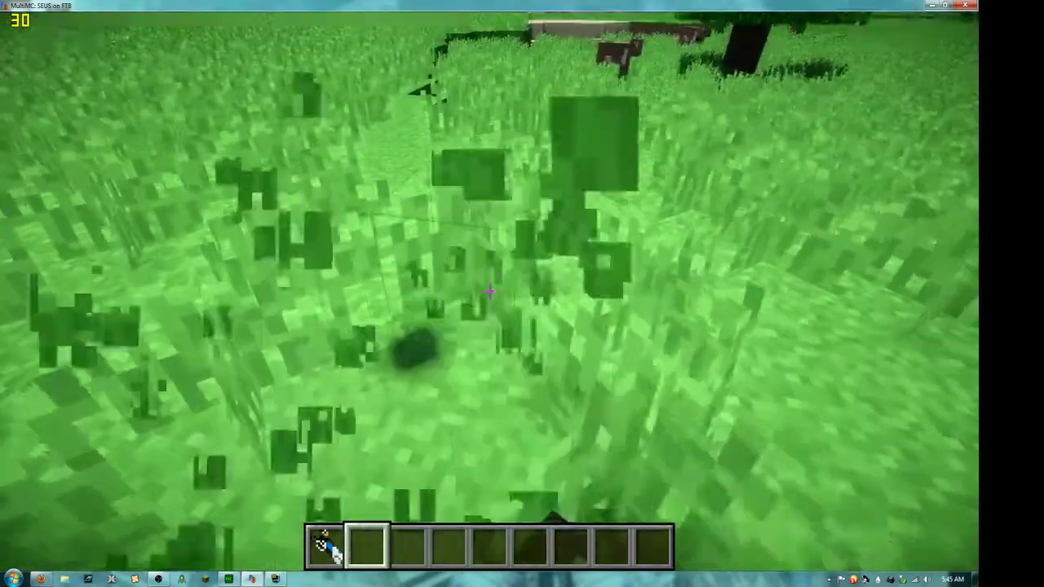
left_click(489, 290)
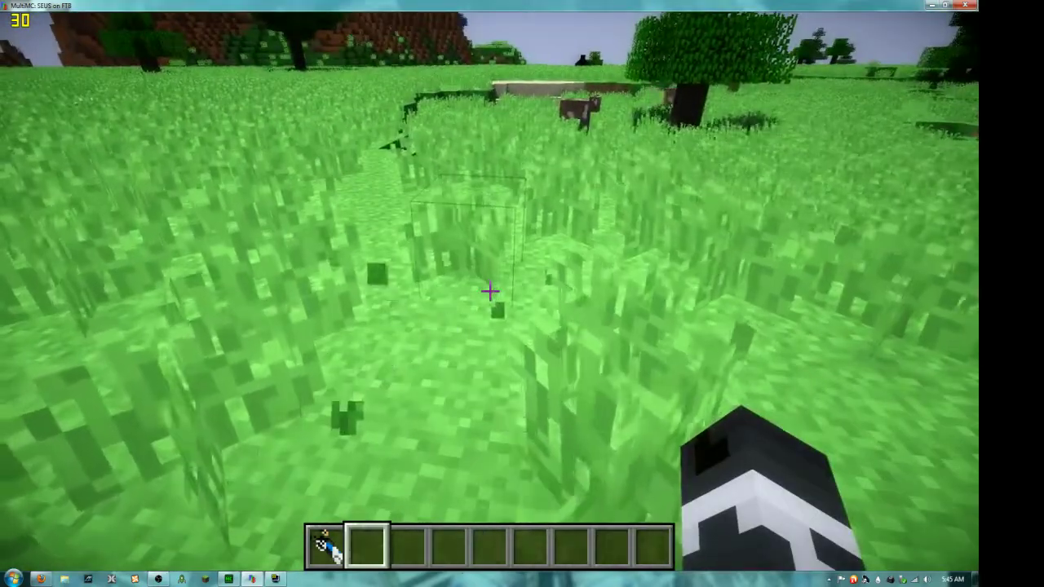